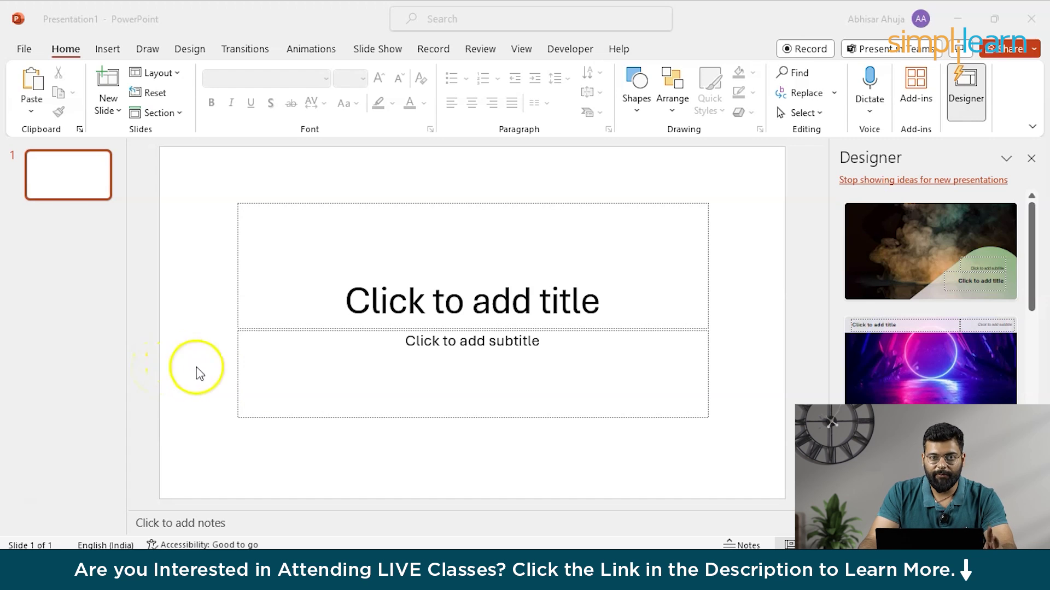
# - Start a new ChatGPT message with the chat sidebar hidden, beginning with 'Write'
pyautogui.hotkey('alt', 'Tab')
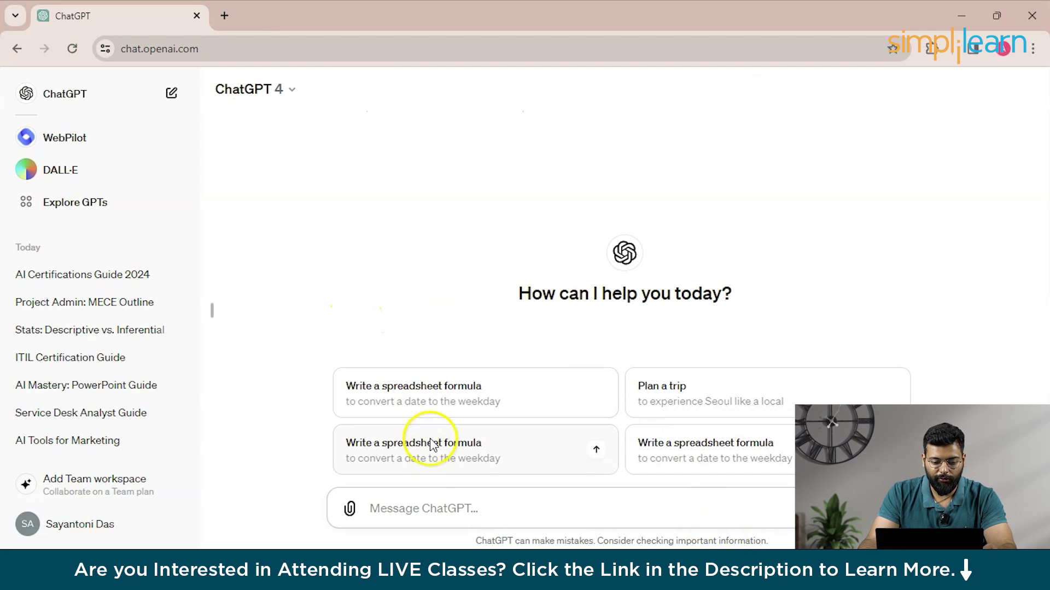
pyautogui.click(436, 506)
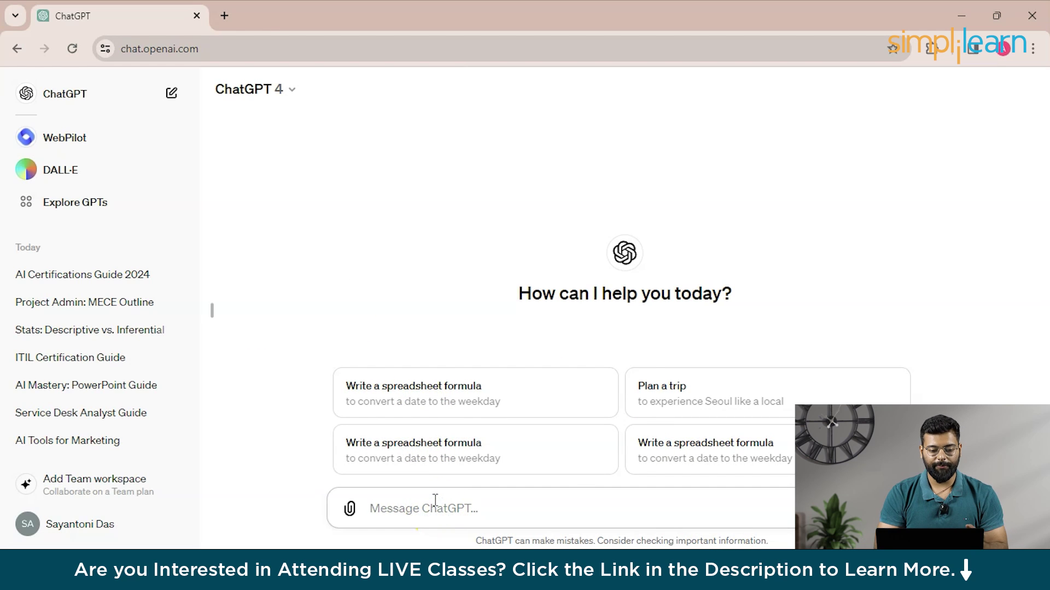
pyautogui.click(212, 311)
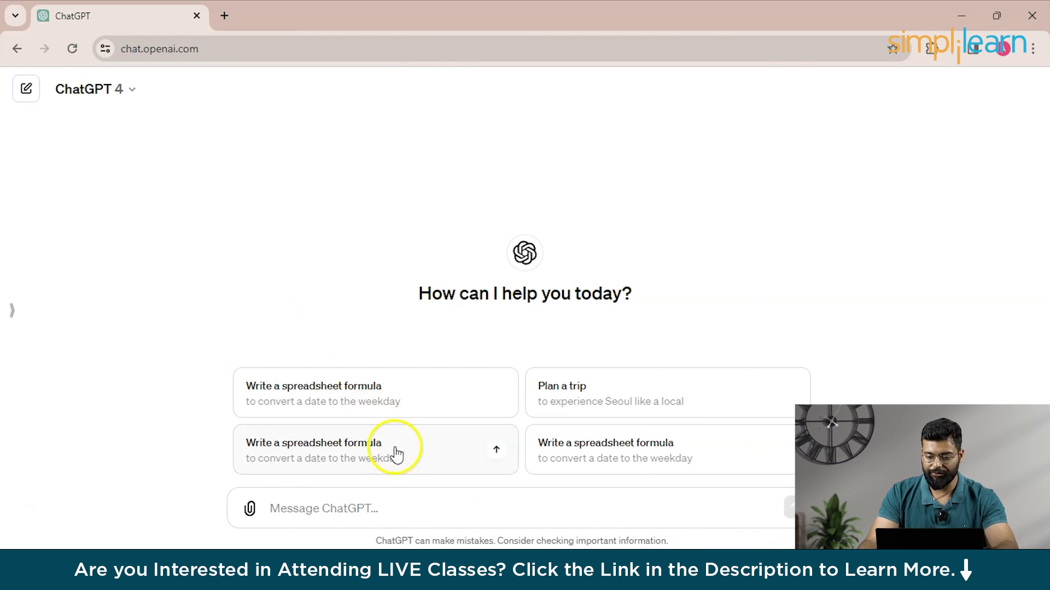
pyautogui.write('Write')
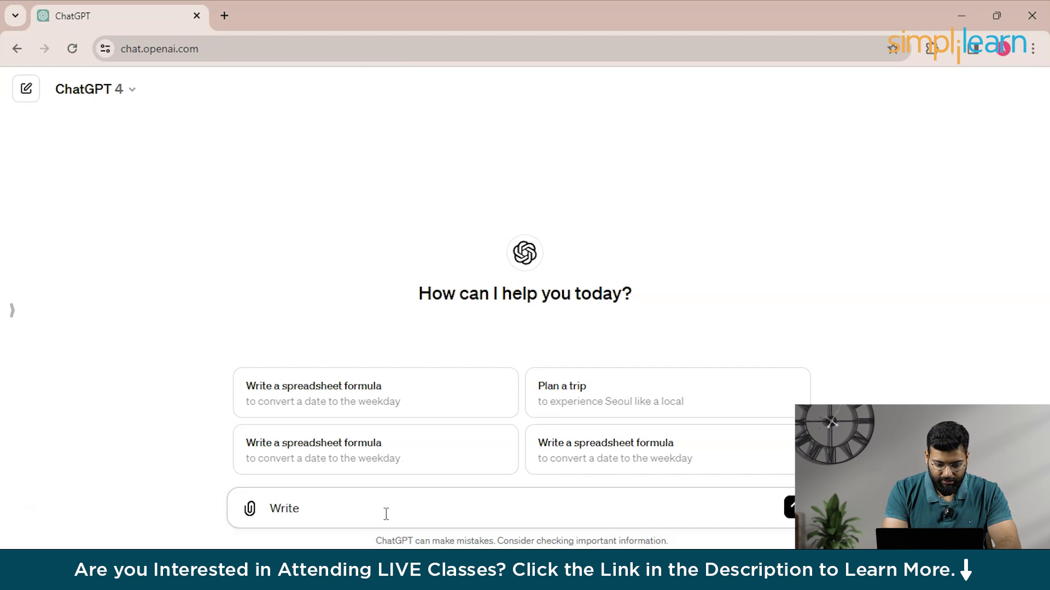
# - Continue the prompt with 'a VBA code for powerpoint presentation on how to become a master in generative ai'
pyautogui.write('a ')
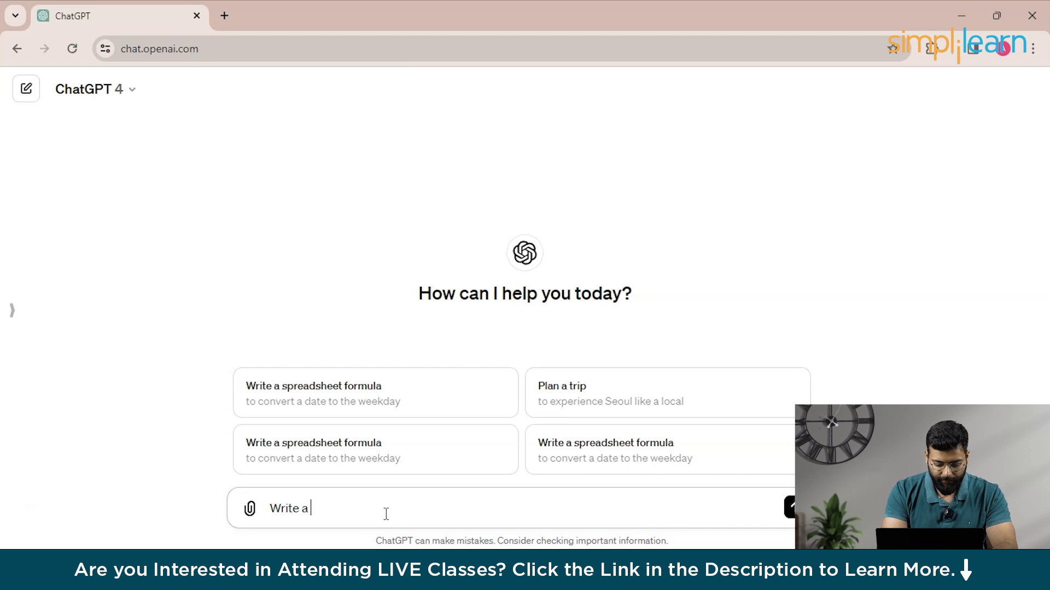
pyautogui.write('VBA co')
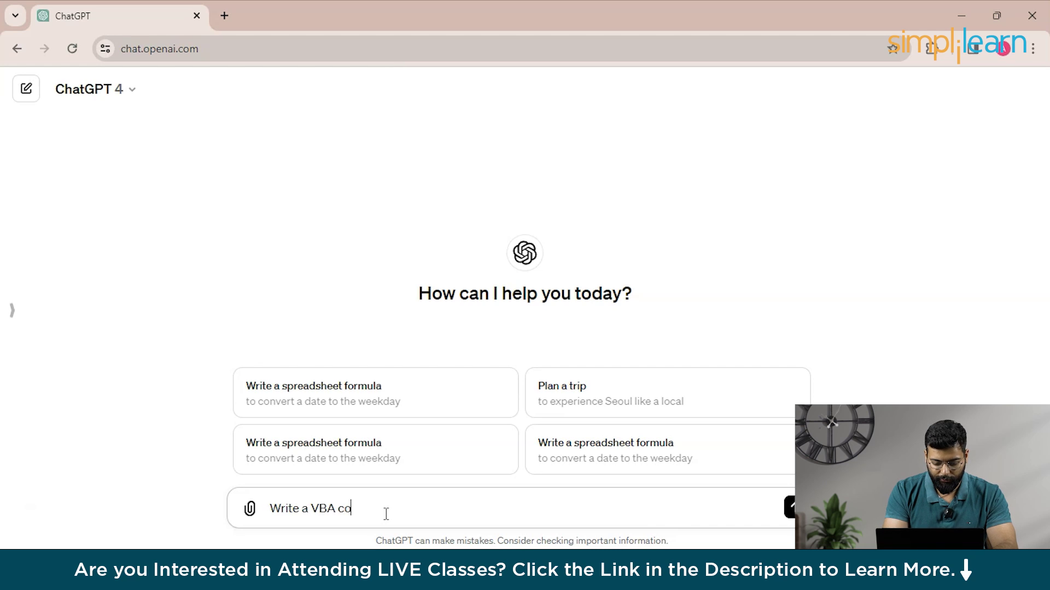
pyautogui.write('de for')
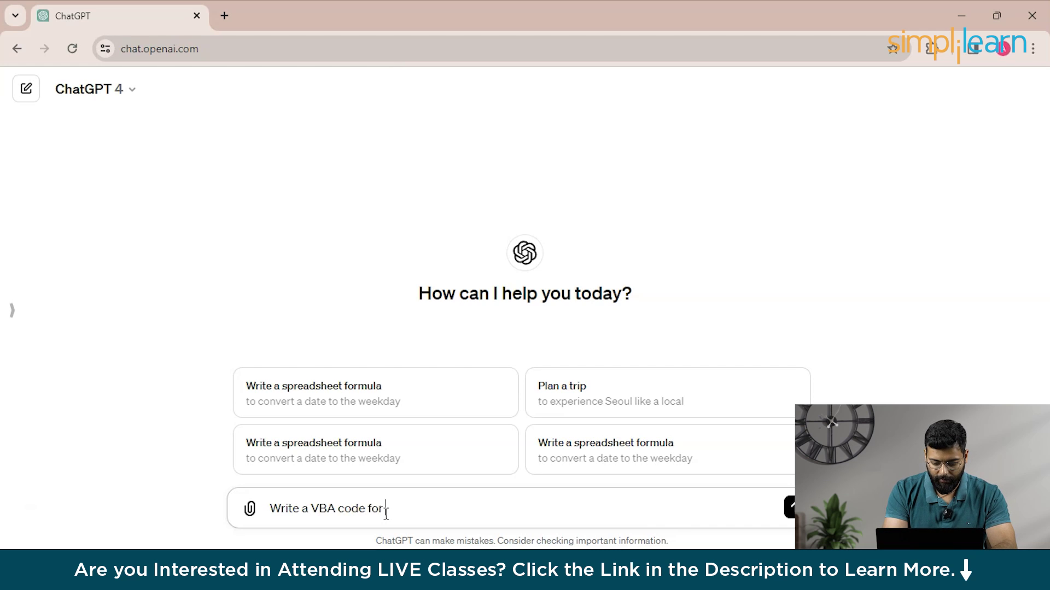
pyautogui.write(' powerpoint ')
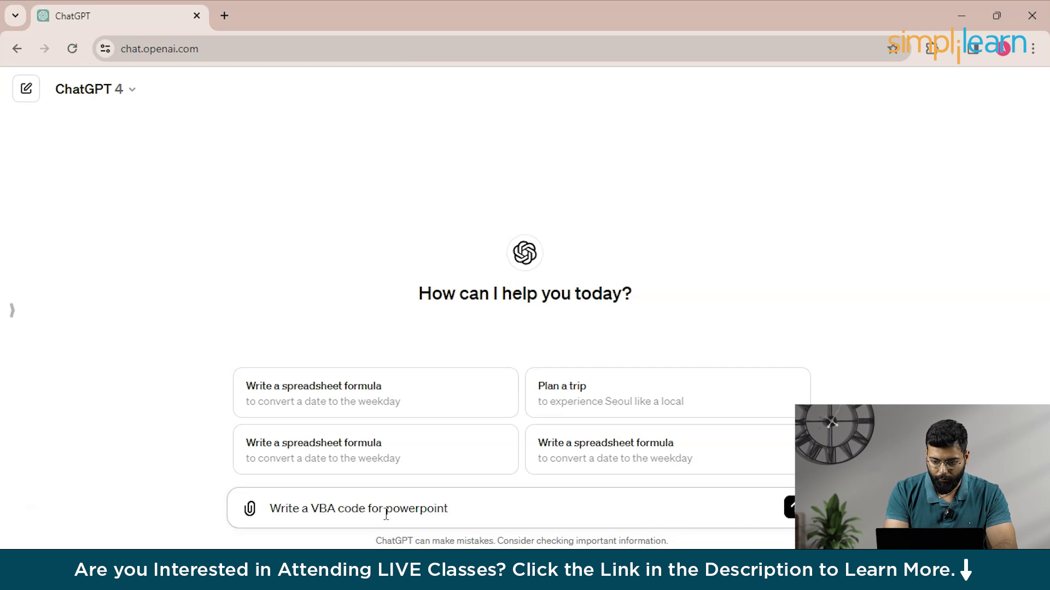
pyautogui.write('presentat')
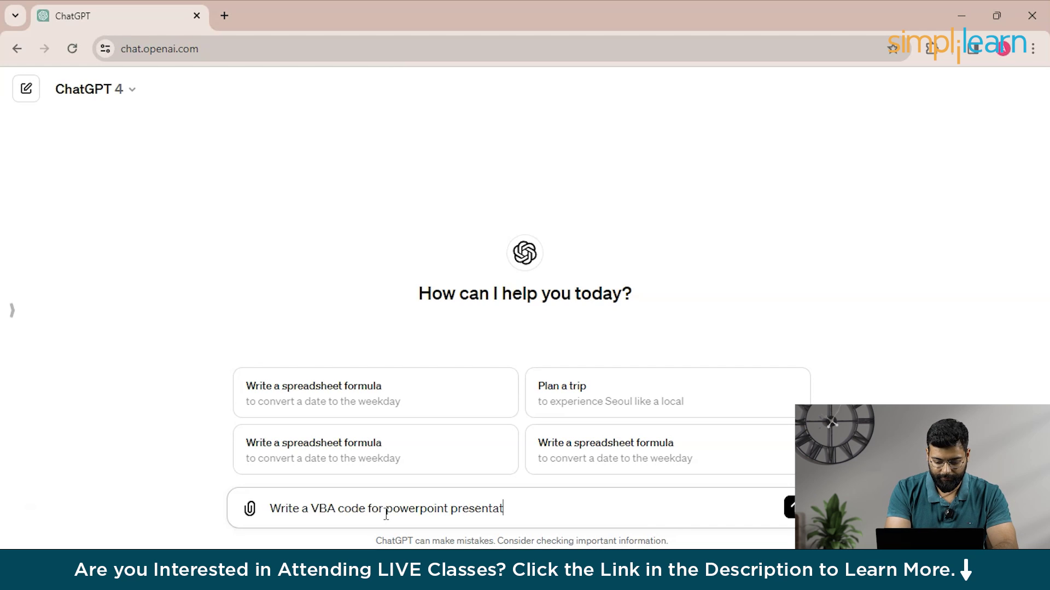
pyautogui.write('ion ')
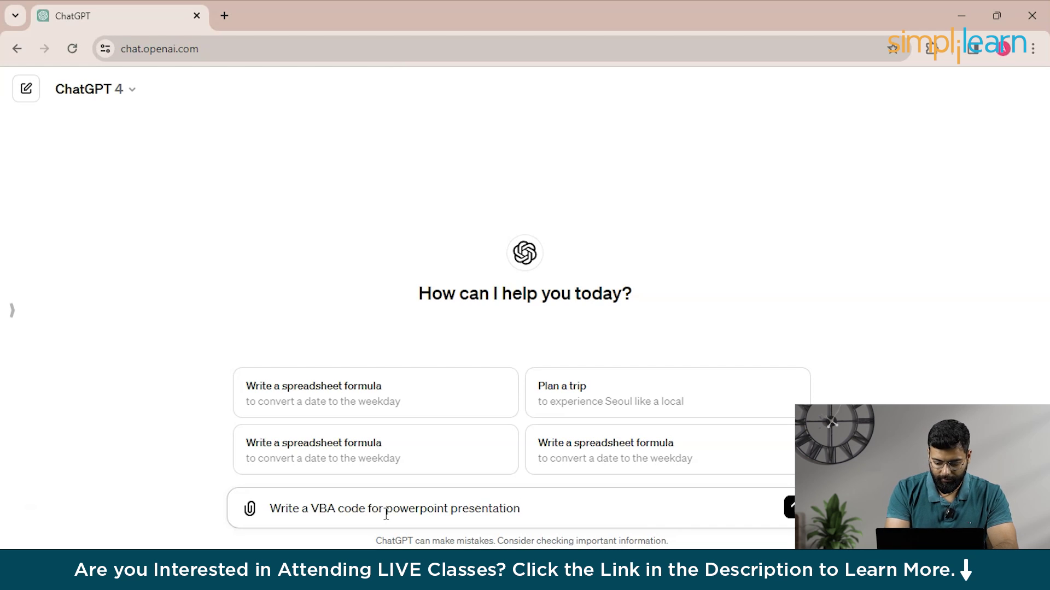
pyautogui.write('on how to become a ')
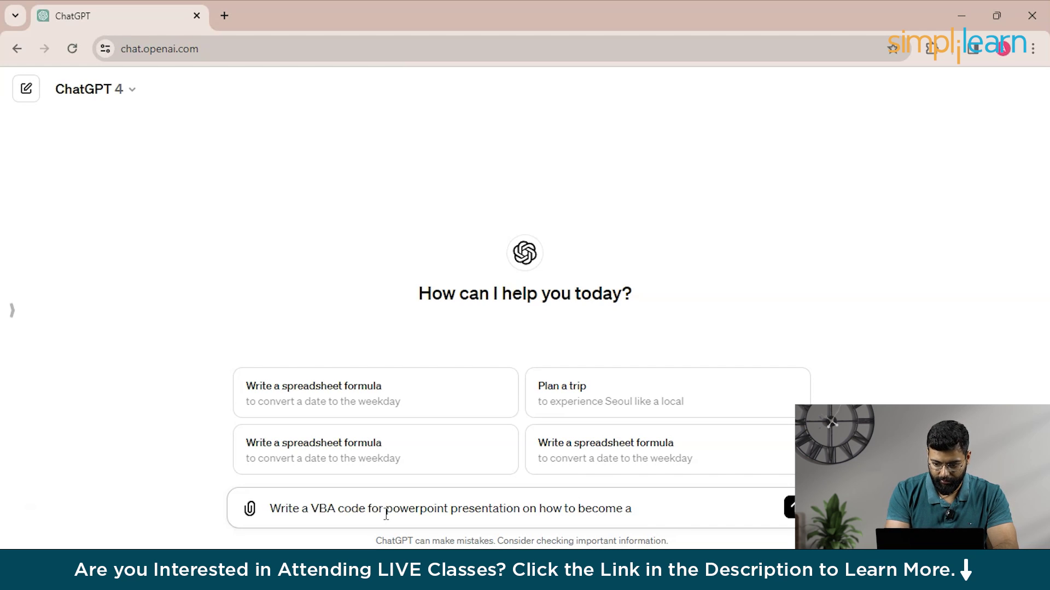
pyautogui.write('master ')
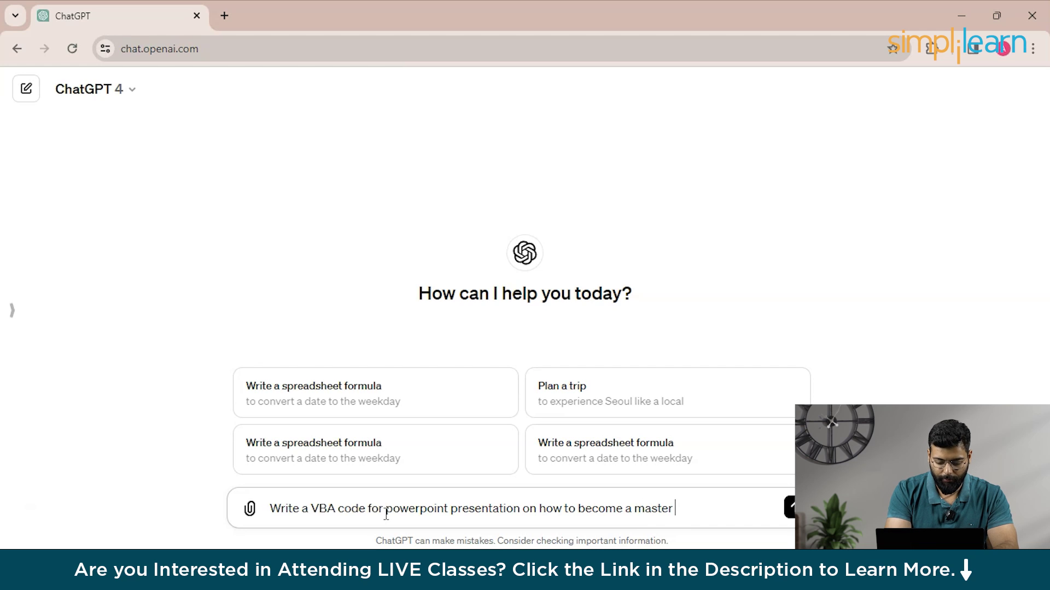
pyautogui.write('in generat')
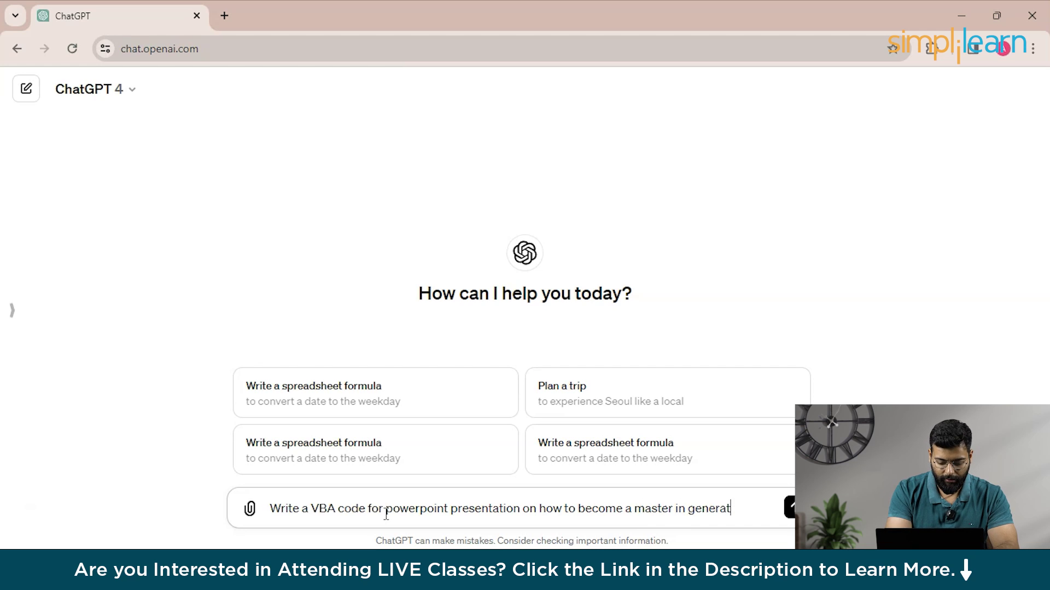
pyautogui.write('ive ai.')
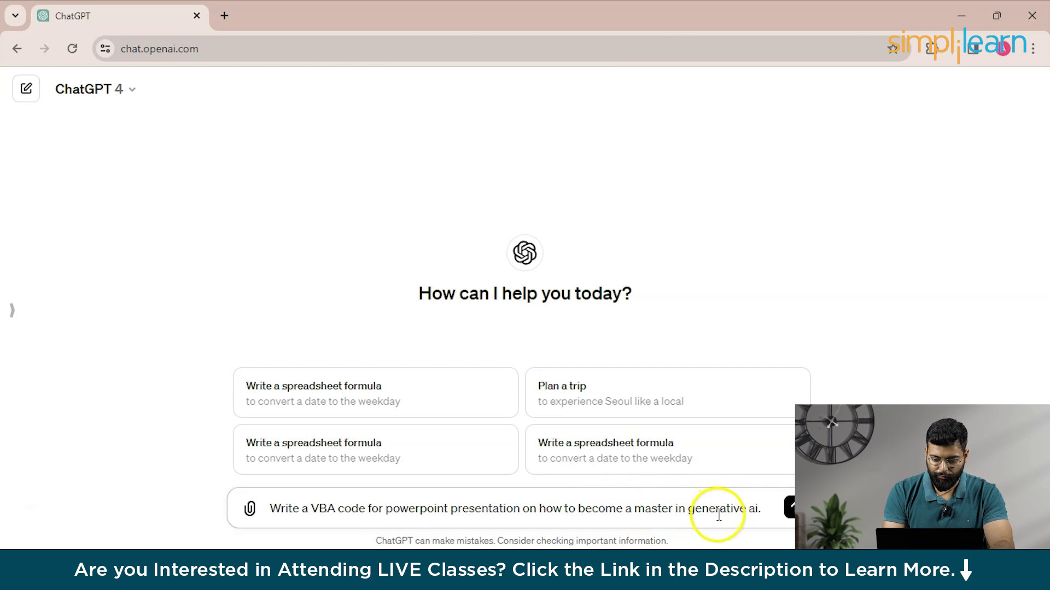
# - Send the prompt and look over the returned CreateGenerativeAIMasterPresentation VBA macro
pyautogui.click(760, 511)
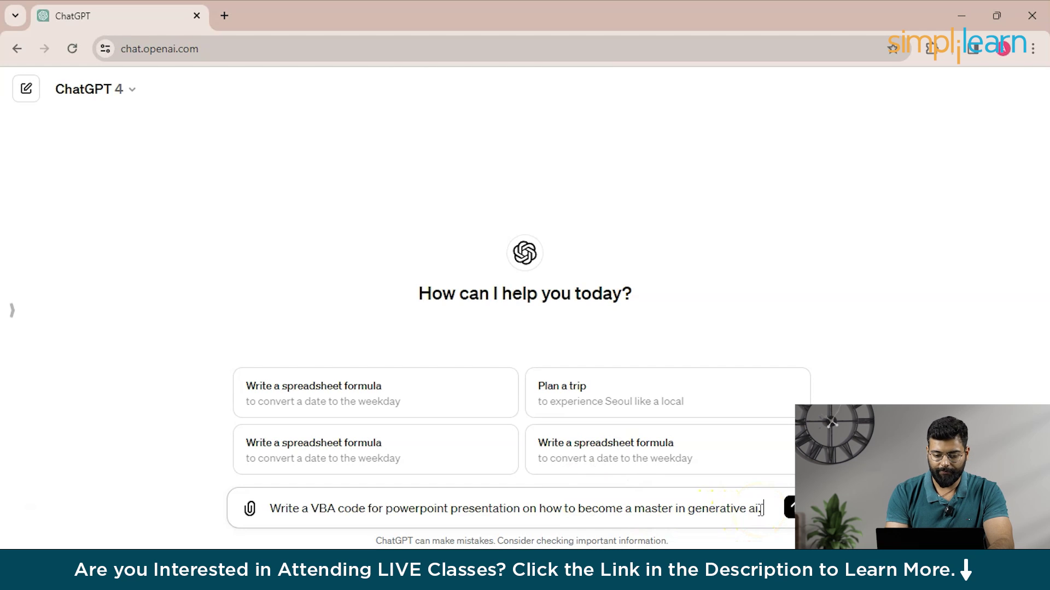
pyautogui.press('Return')
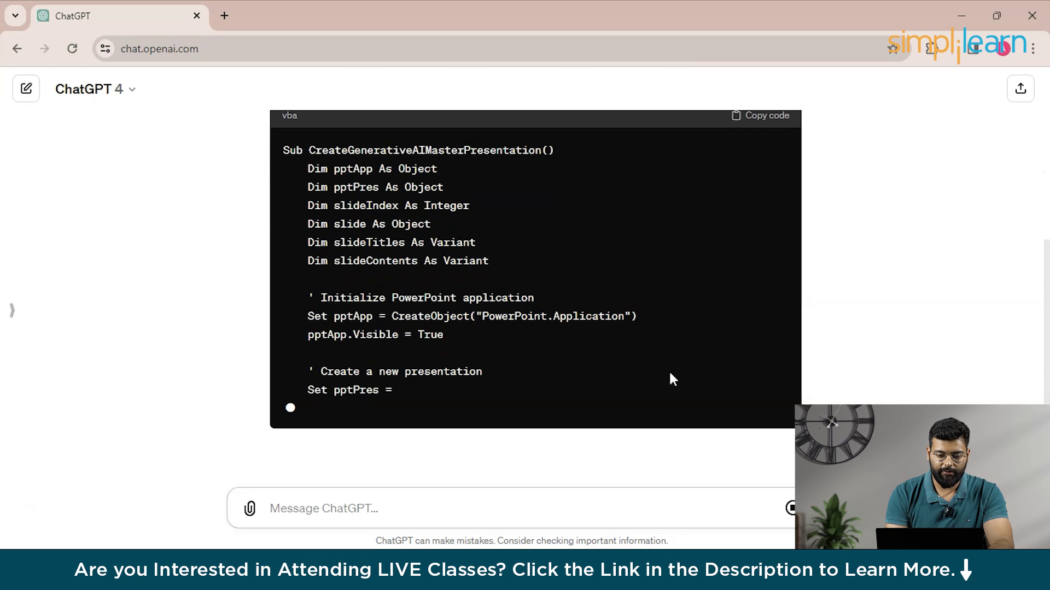
pyautogui.scroll(4, 673, 379)
pyautogui.click(538, 263)
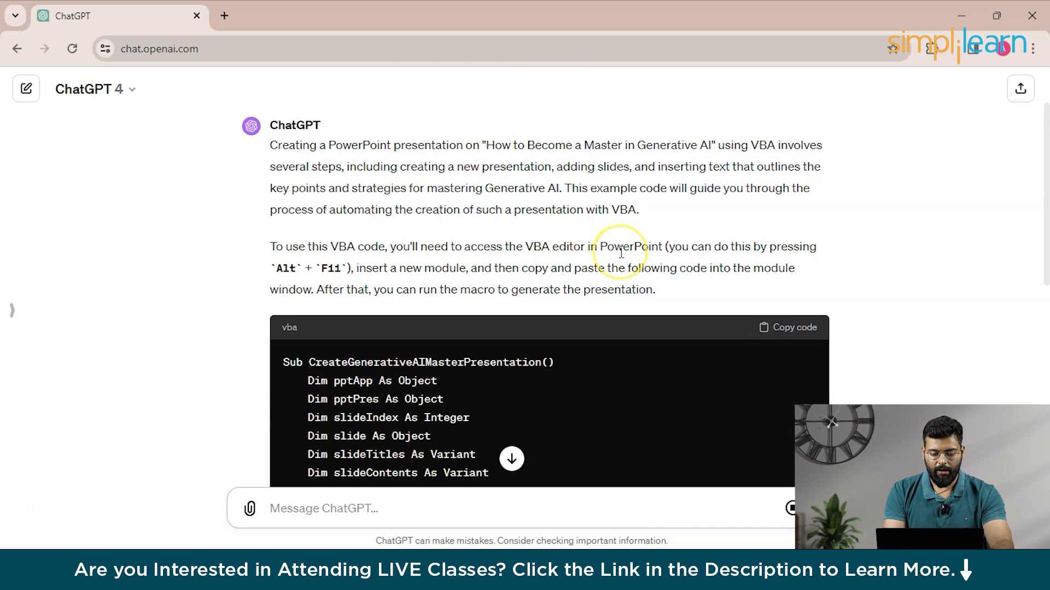
pyautogui.scroll(-9, 621, 252)
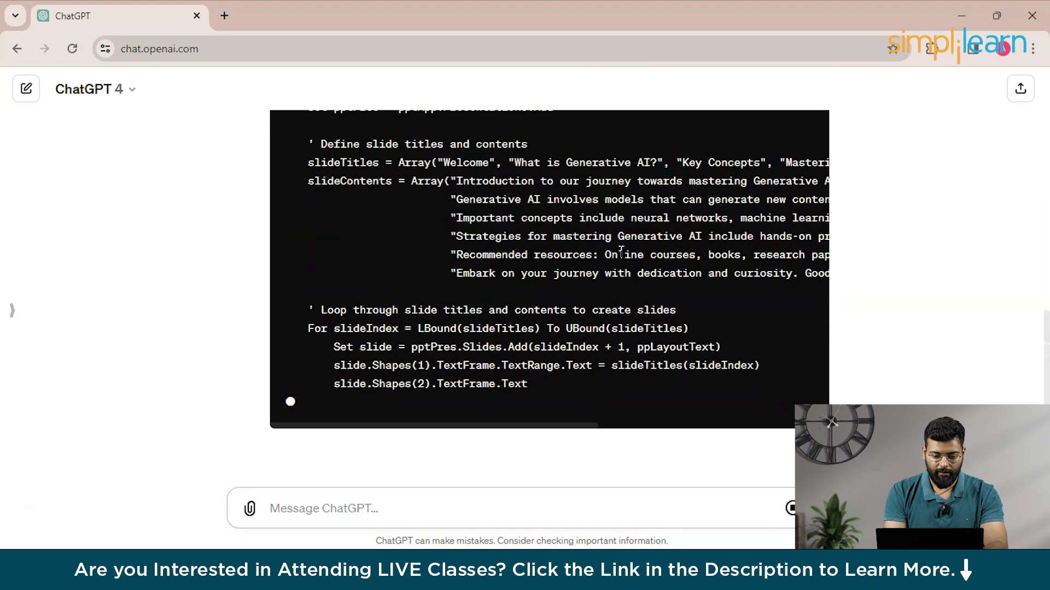
pyautogui.scroll(3, 621, 252)
# - Switch to PowerPoint and create a new blank presentation, Presentation2
pyautogui.hotkey('alt', 'Tab')
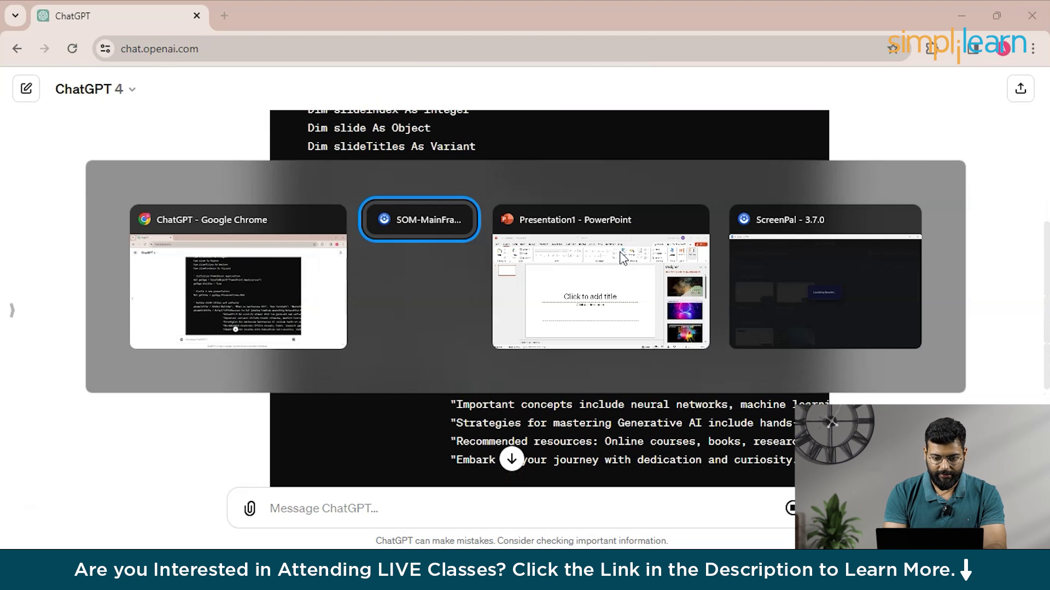
pyautogui.click(622, 259)
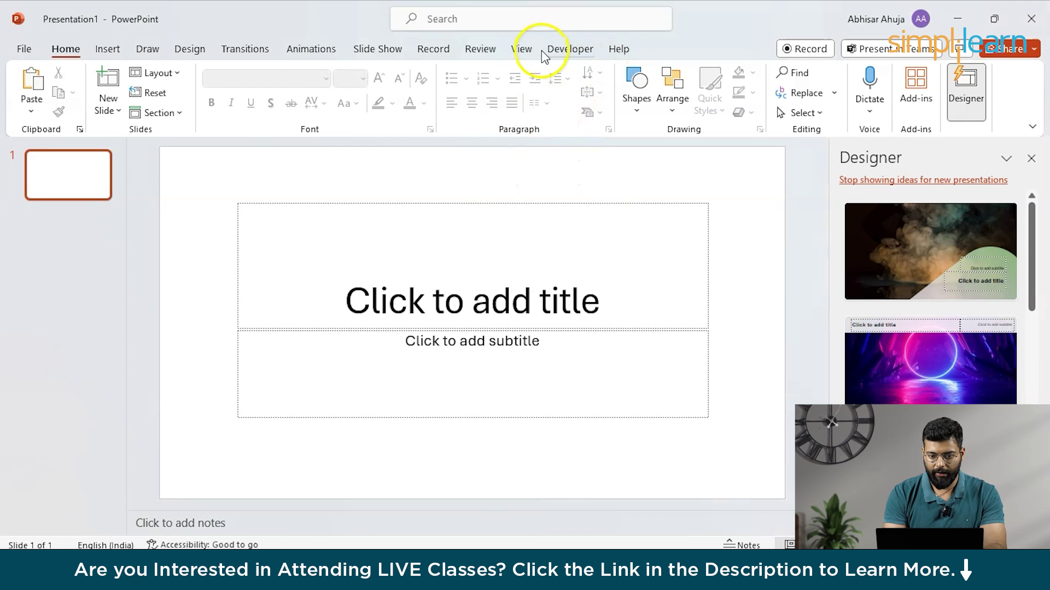
pyautogui.click(557, 51)
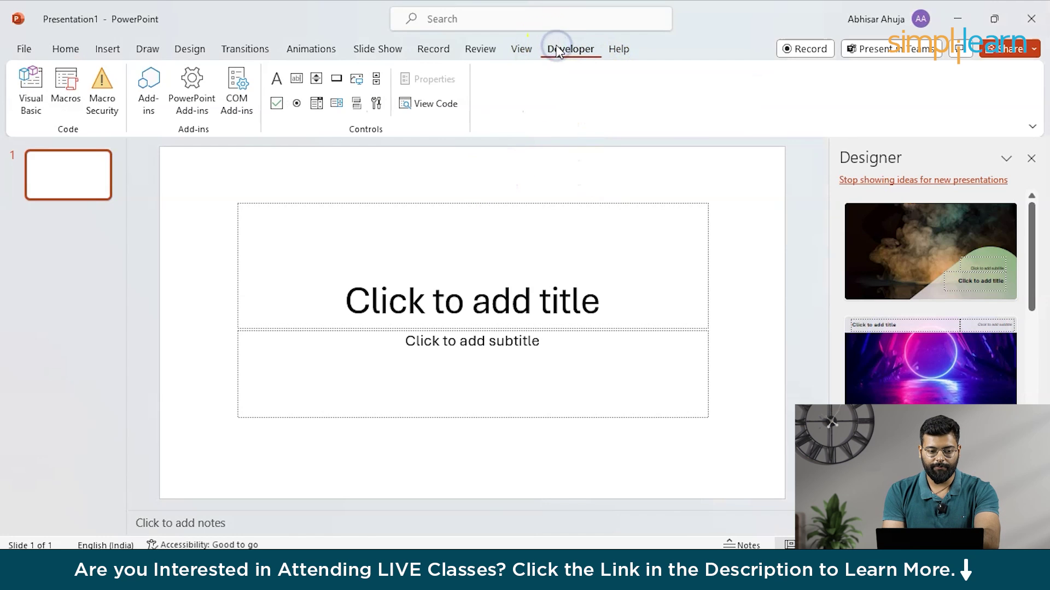
pyautogui.click(23, 52)
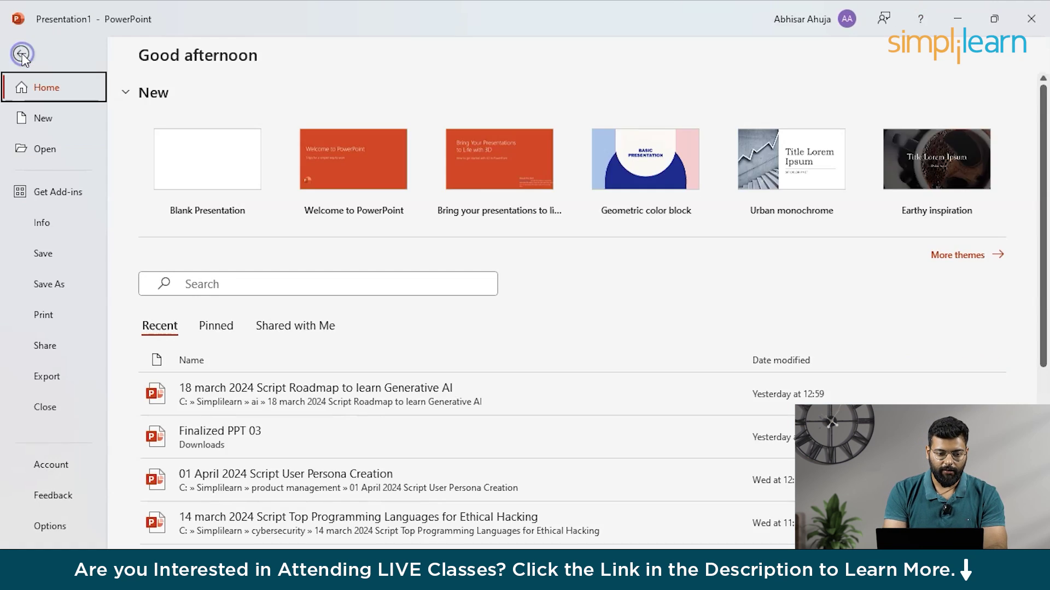
pyautogui.click(198, 175)
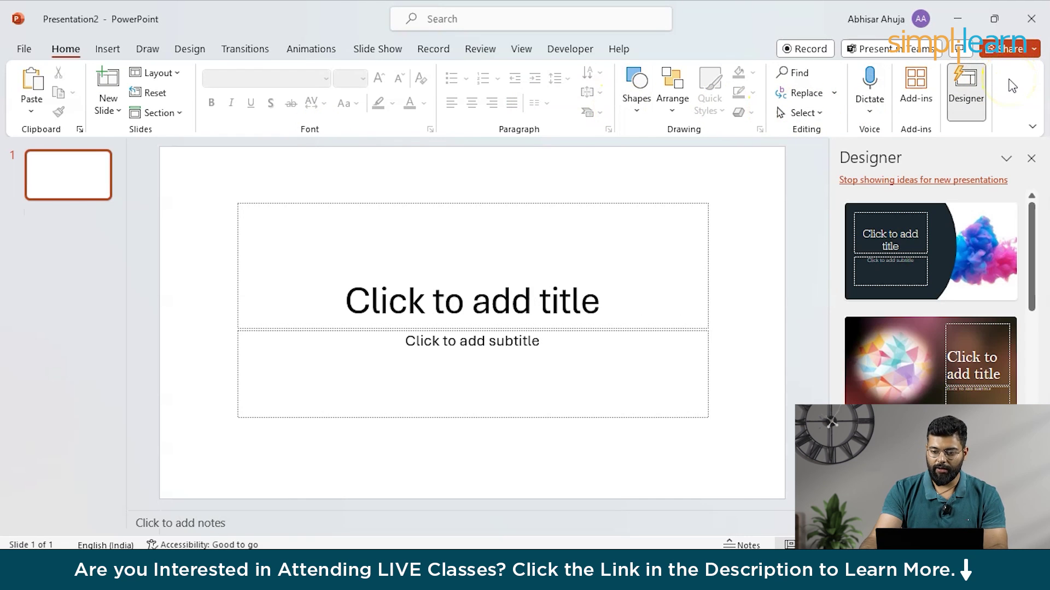
# - Turn on the Developer tab through Customize the Ribbon and confirm
pyautogui.rightClick(1012, 85)
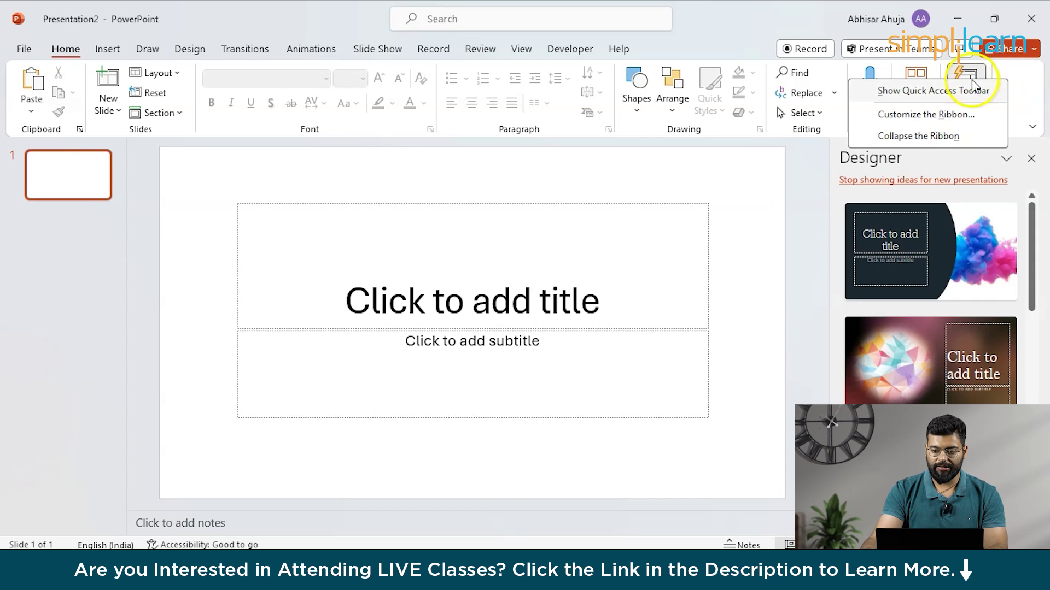
pyautogui.click(961, 115)
pyautogui.click(40, 38)
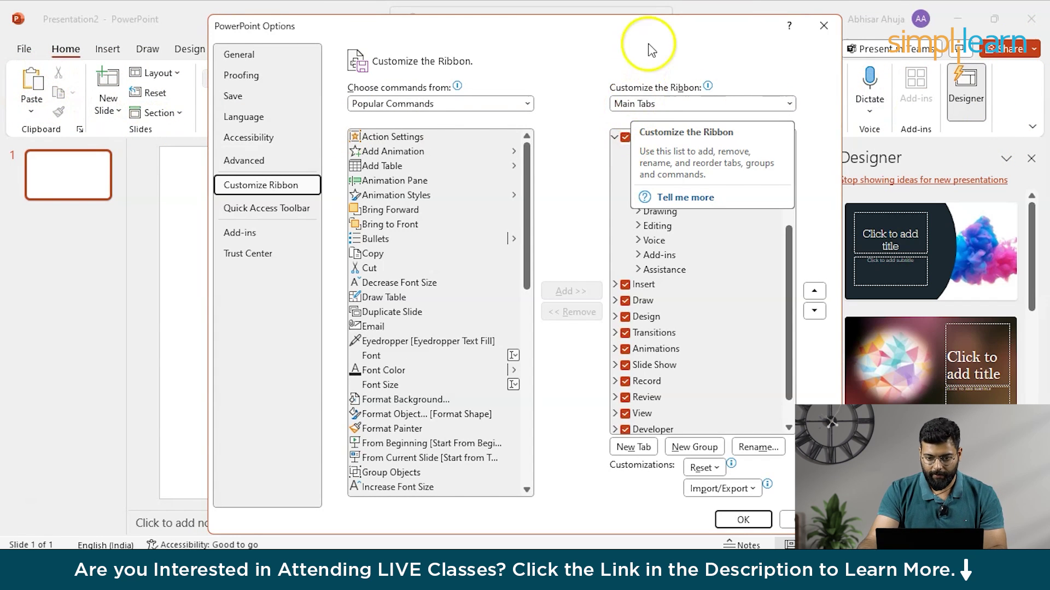
pyautogui.click(647, 20)
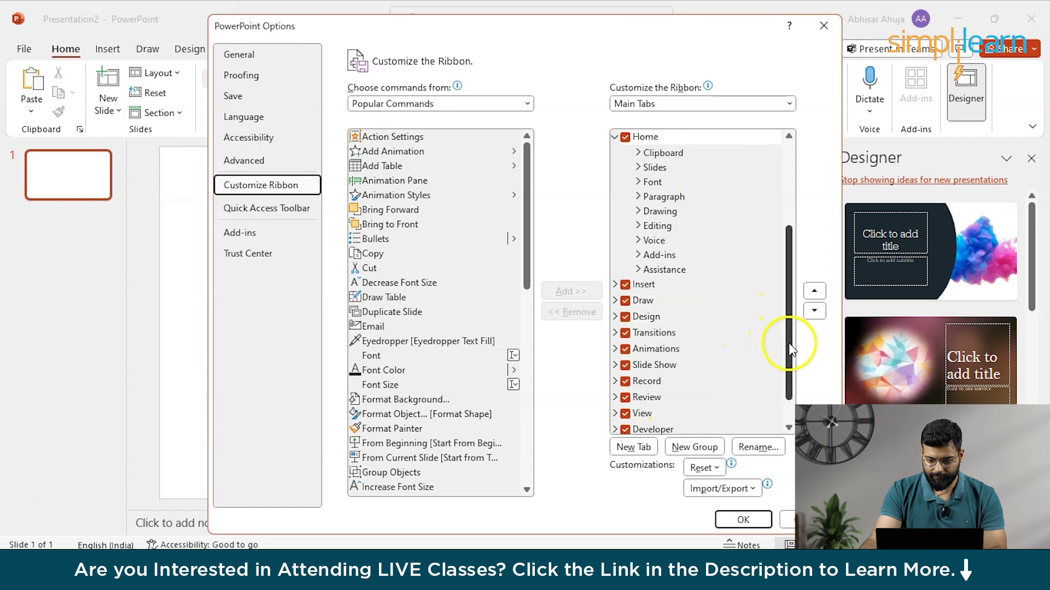
pyautogui.scroll(-1, 787, 344)
pyautogui.click(624, 394)
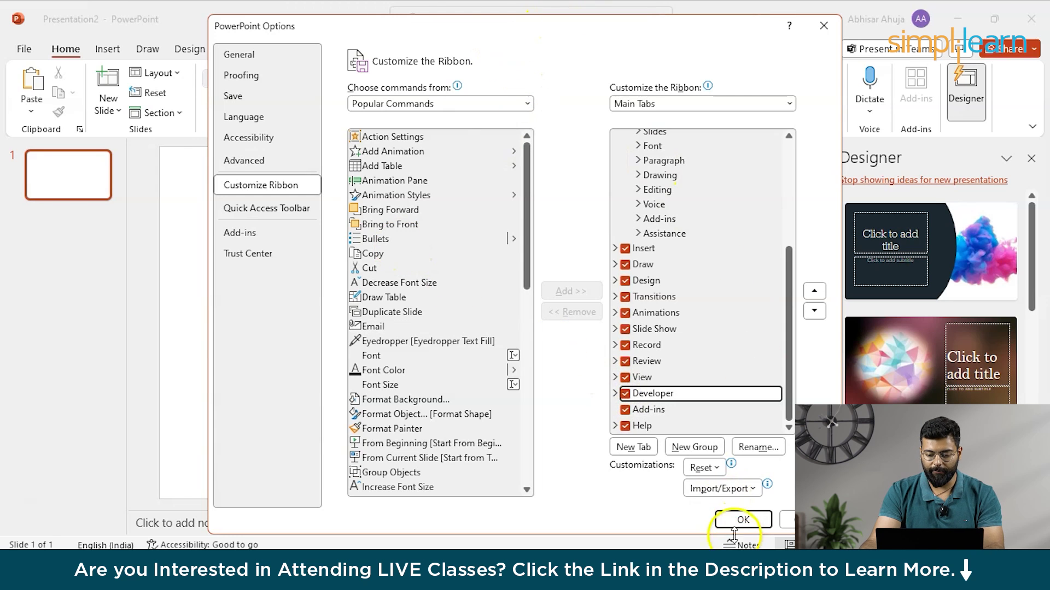
pyautogui.click(741, 519)
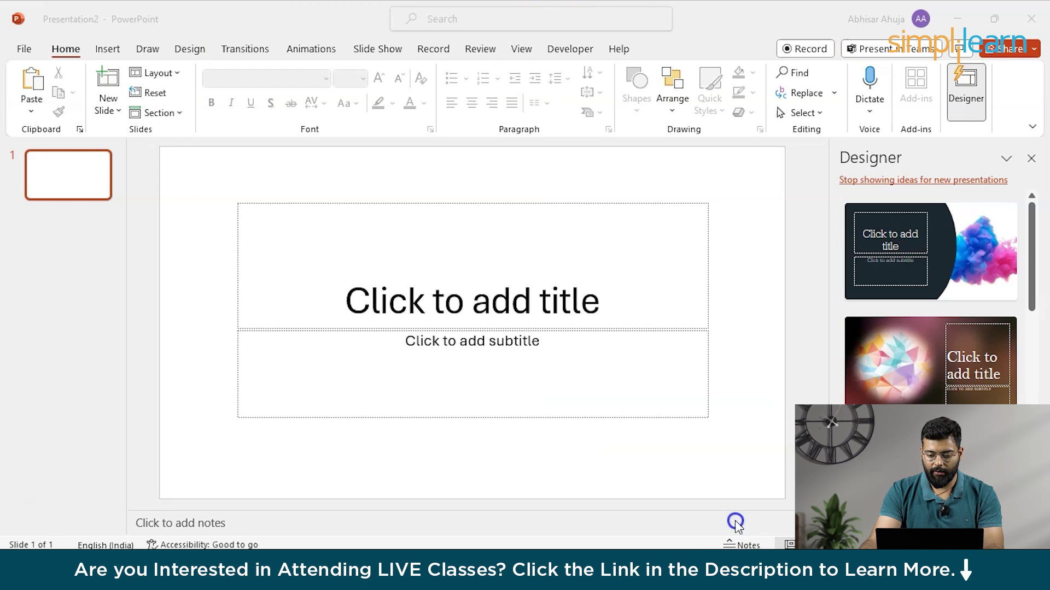
# - Open the VBA editor from the Developer tab, insert an empty Module1, then return to ChatGPT
pyautogui.click(568, 50)
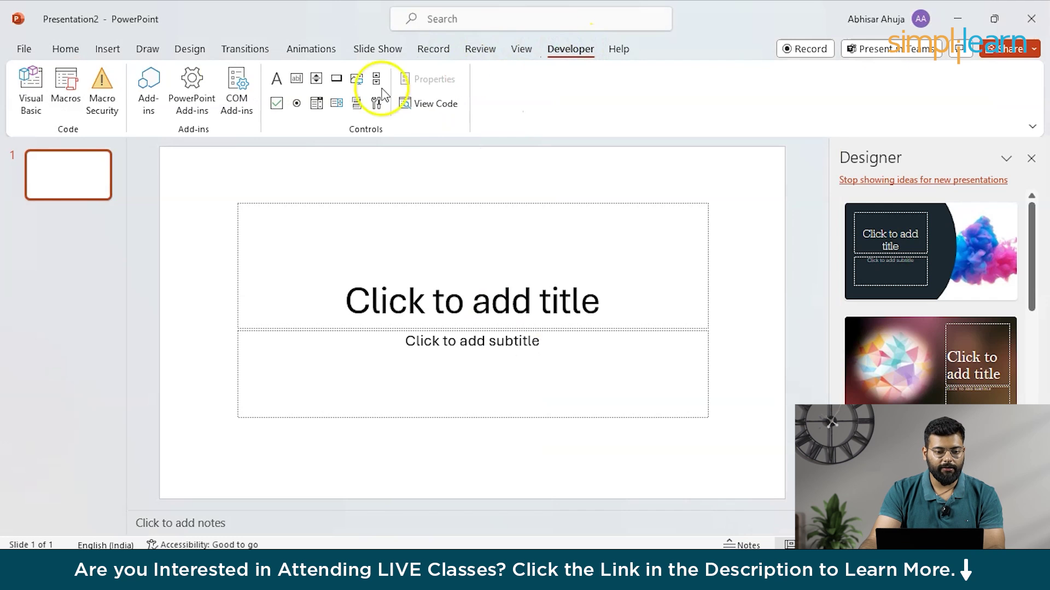
pyautogui.click(33, 92)
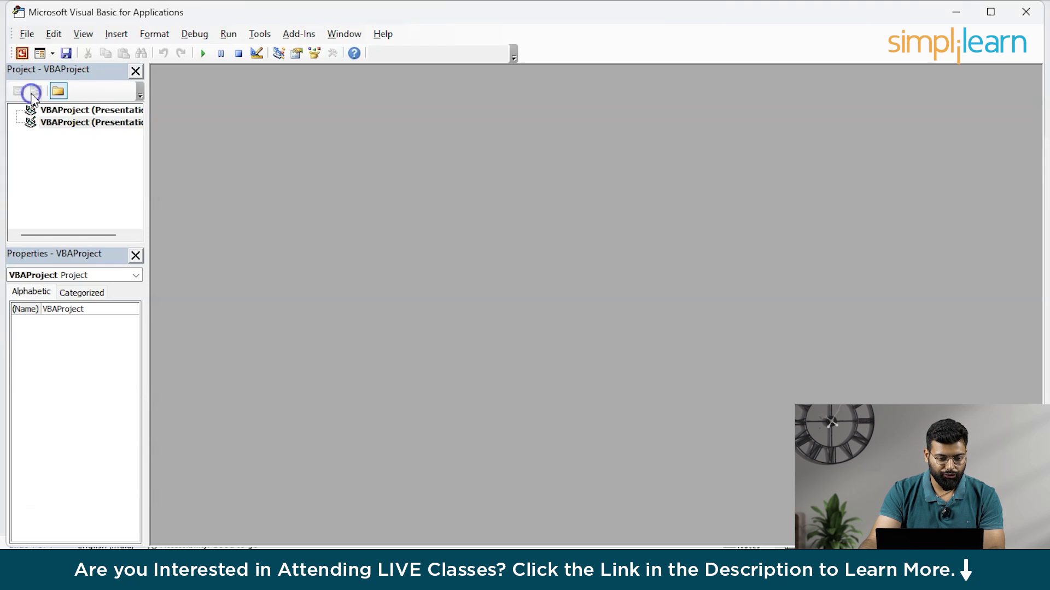
pyautogui.click(52, 54)
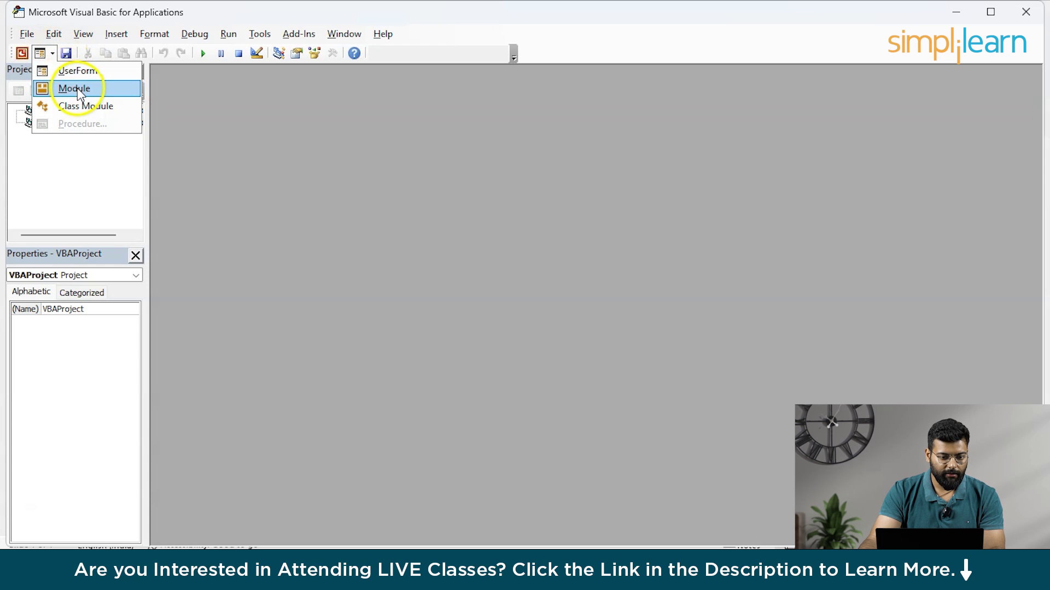
pyautogui.click(71, 91)
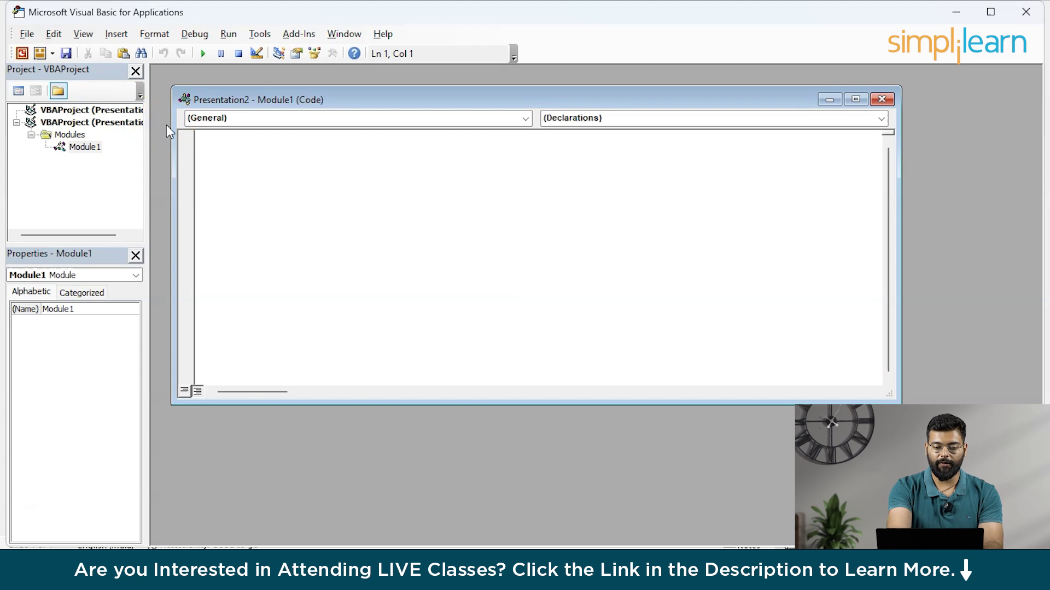
pyautogui.hotkey('alt', 'Tab')
pyautogui.press('Tab')
pyautogui.press('Tab')
# - Copy the CreateGenerativeAIMasterPresentation code from ChatGPT and paste it into Module1
pyautogui.scroll(-10, 497, 284)
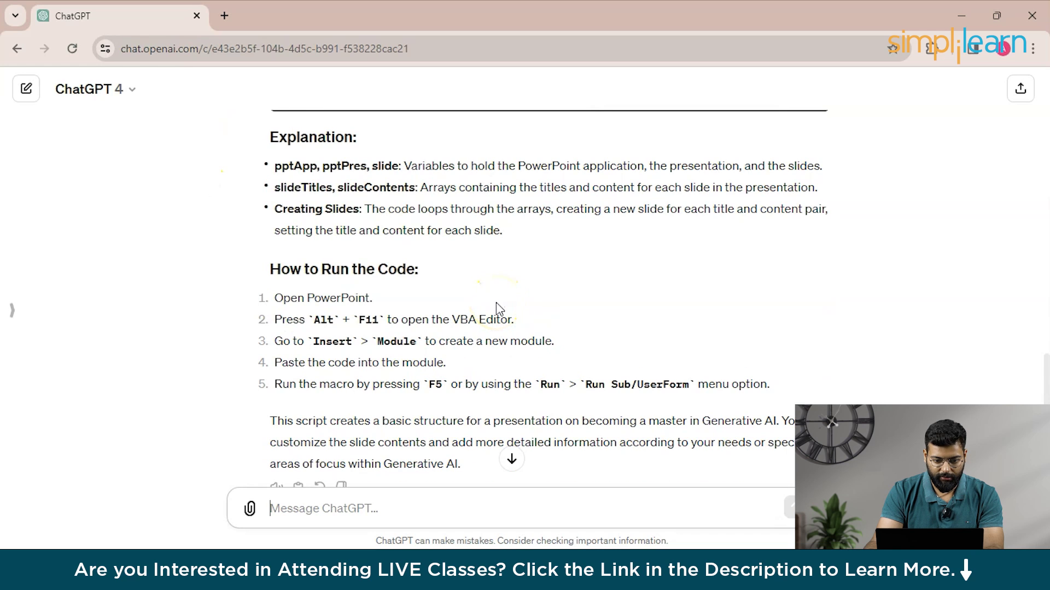
pyautogui.scroll(-1, 496, 306)
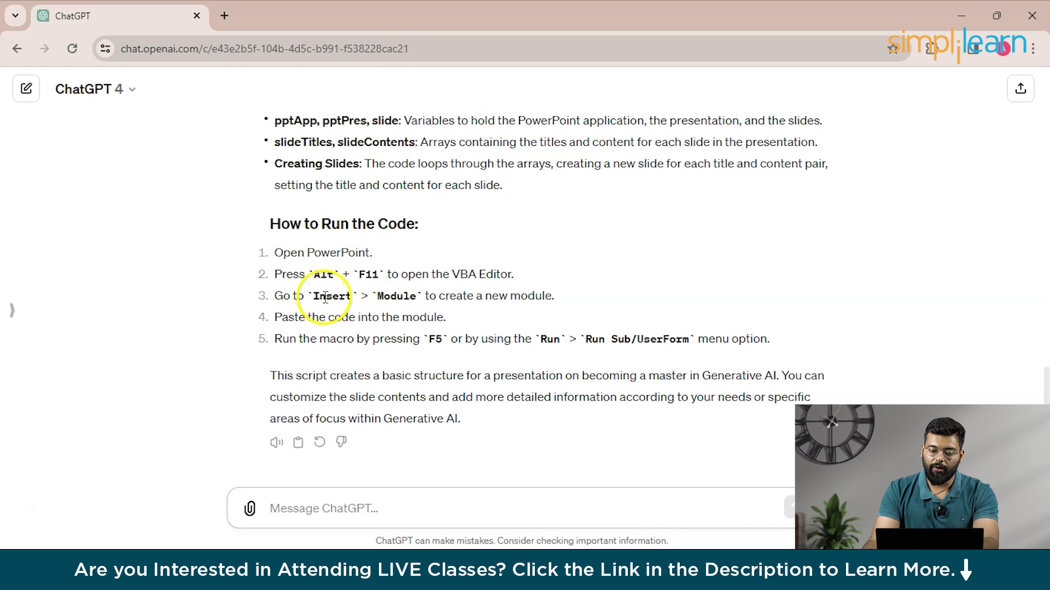
pyautogui.hotkey('alt', 'Tab')
pyautogui.click(555, 222)
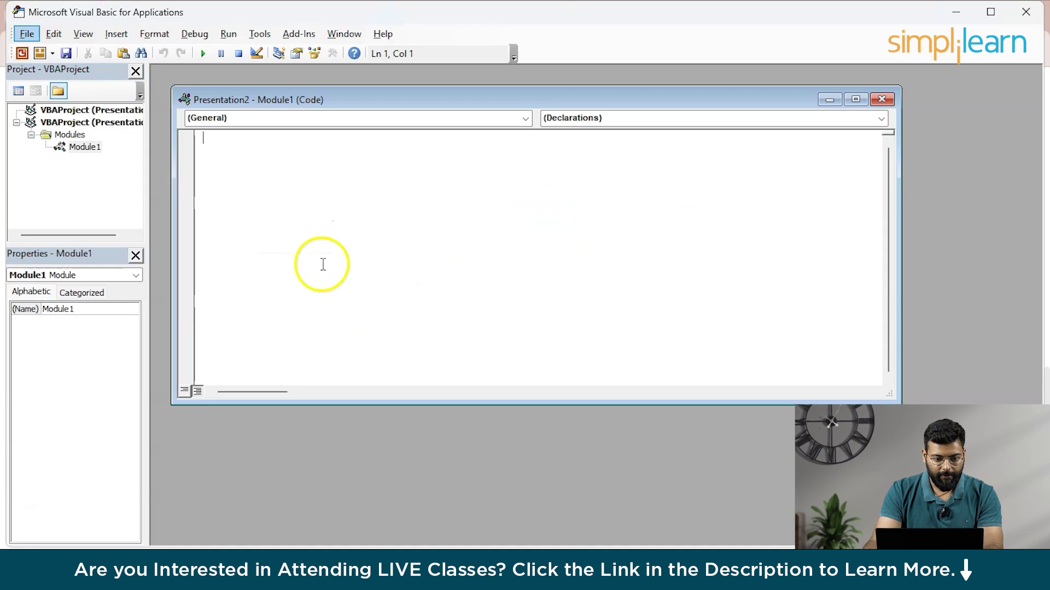
pyautogui.click(52, 53)
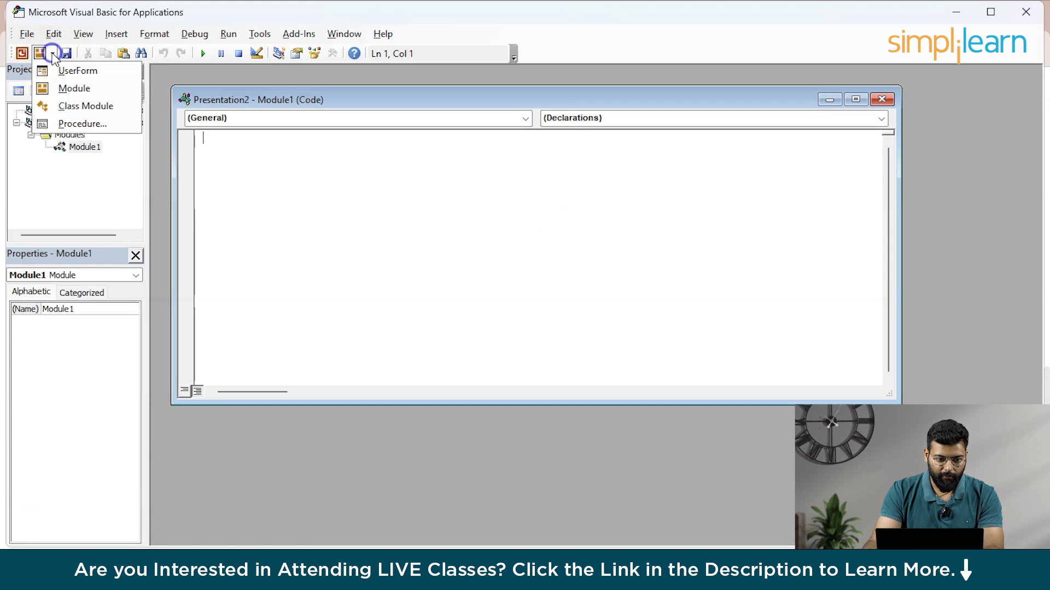
pyautogui.click(69, 86)
pyautogui.hotkey('alt', 'Tab')
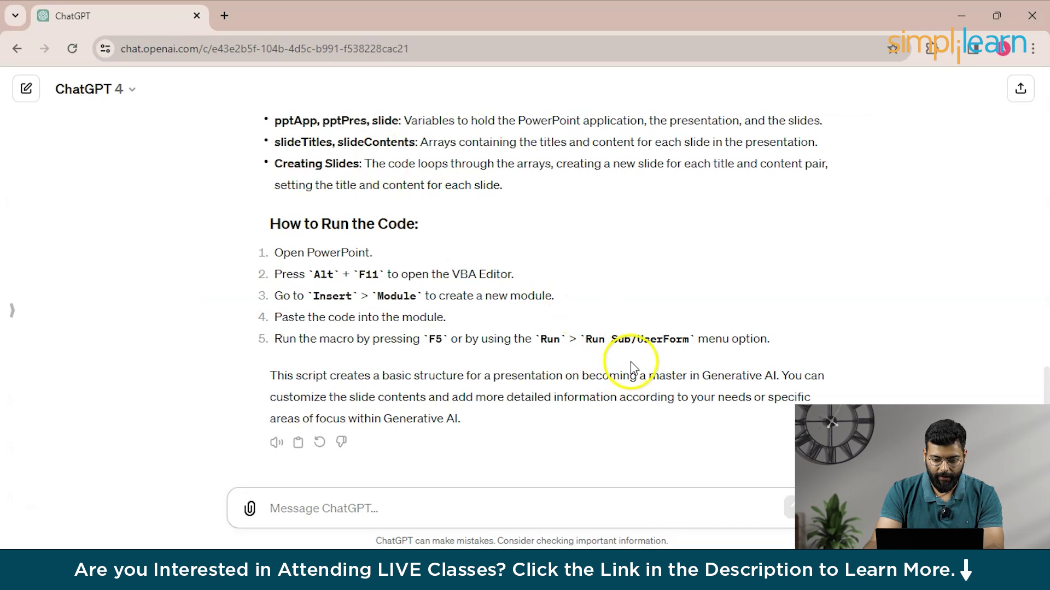
pyautogui.scroll(10, 548, 354)
pyautogui.scroll(8, 525, 339)
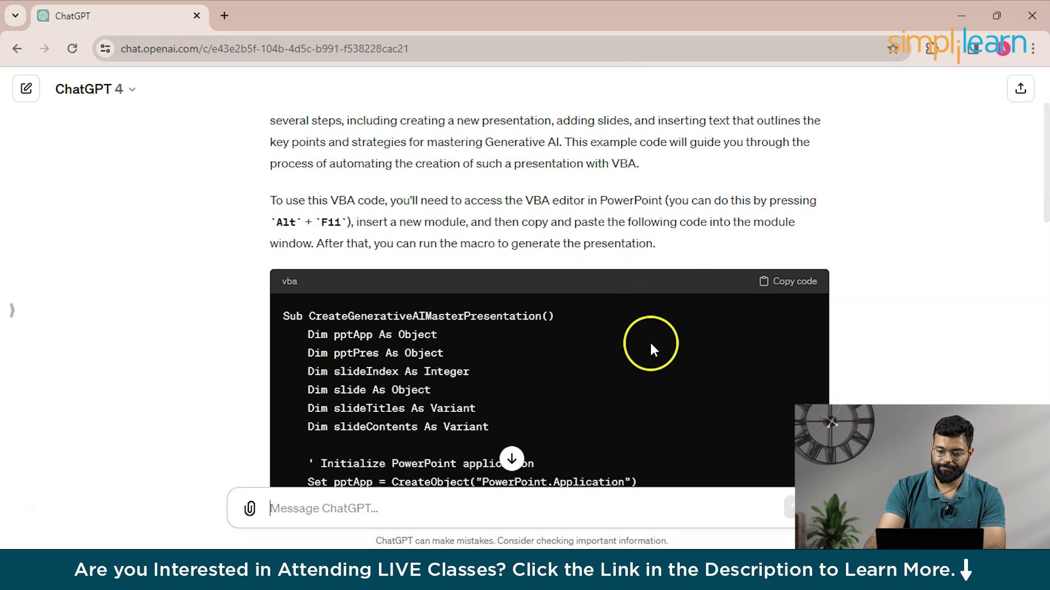
pyautogui.click(770, 282)
pyautogui.hotkey('alt', 'Tab')
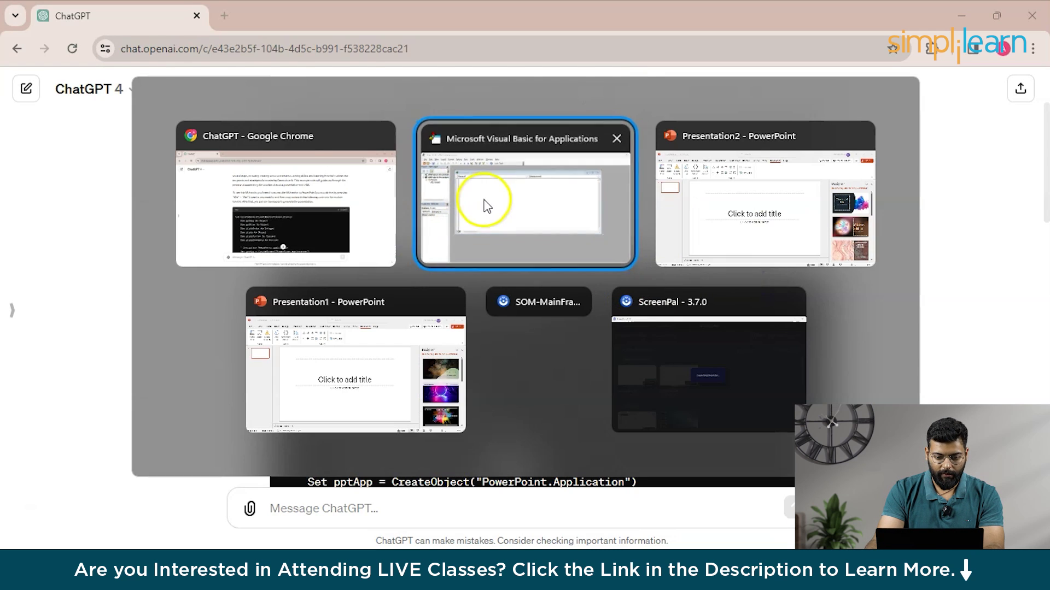
pyautogui.hotkey('ctrl', 'v')
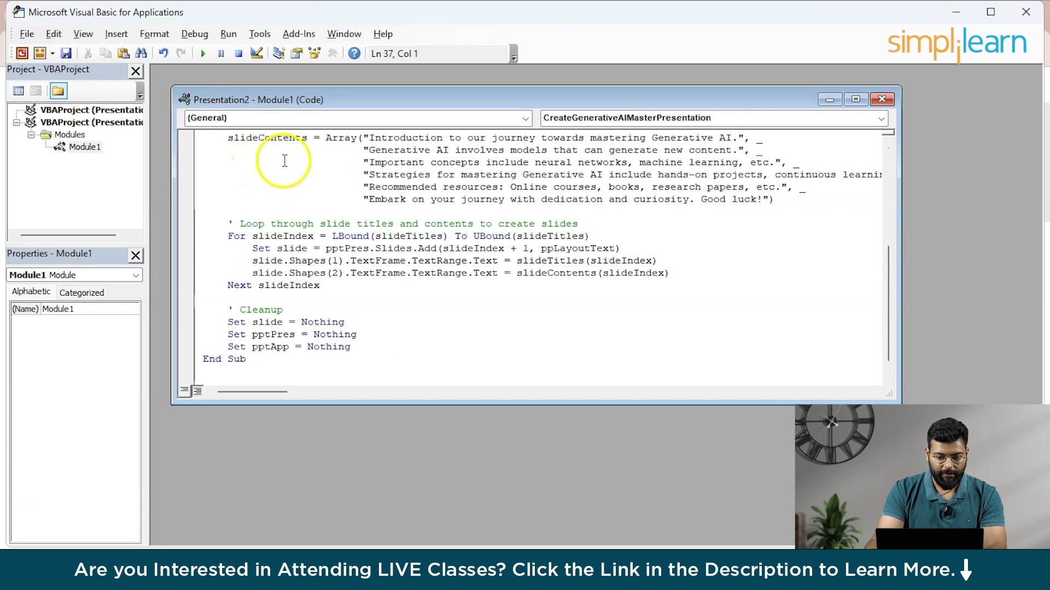
# - Run the macro and step through the six generated slides, Welcome to Conclusion
pyautogui.click(203, 55)
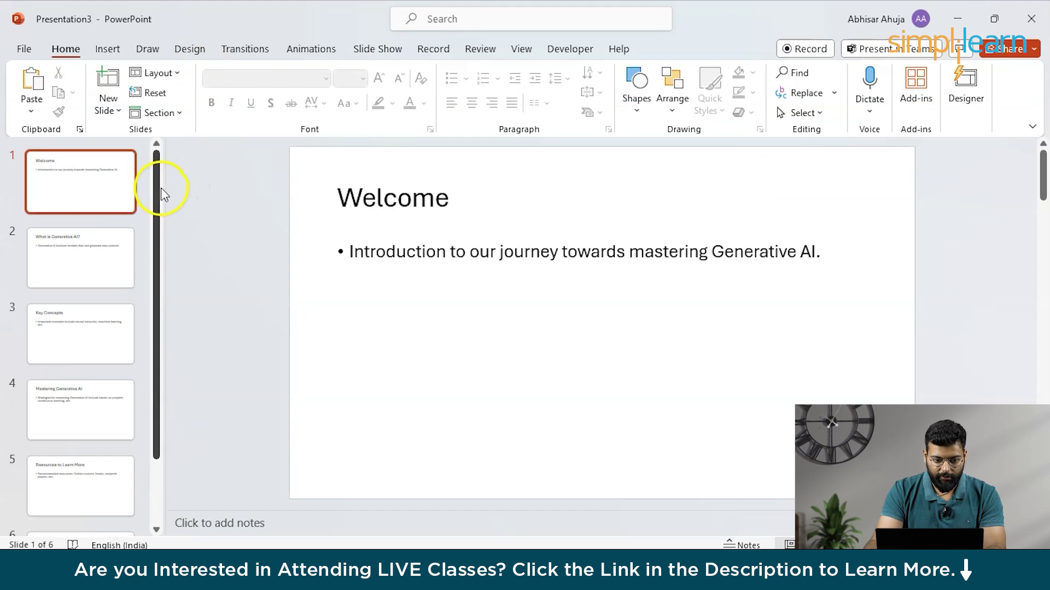
pyautogui.click(89, 192)
pyautogui.click(84, 261)
pyautogui.click(108, 343)
pyautogui.click(90, 389)
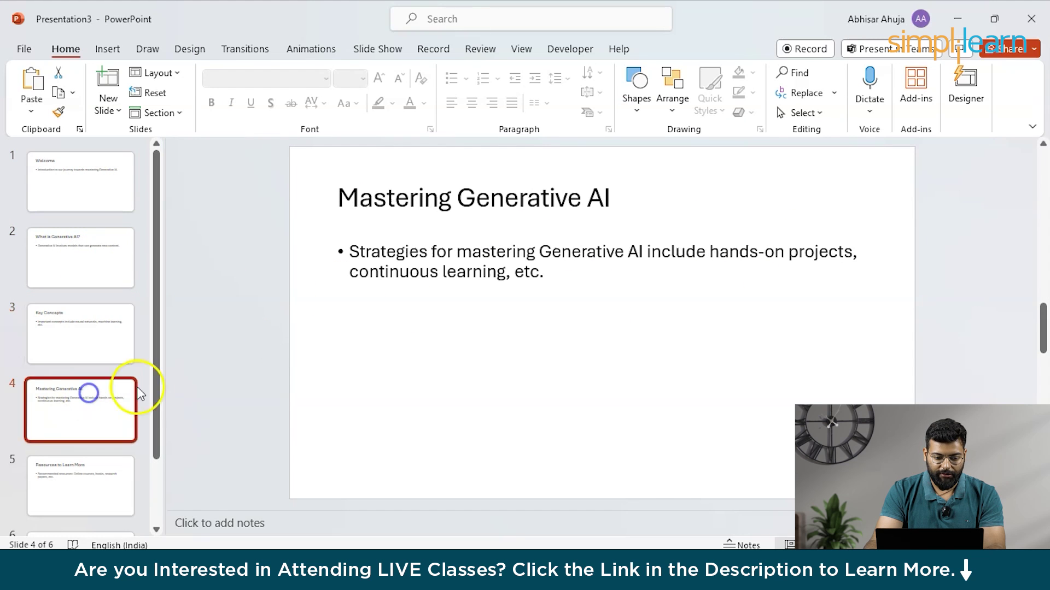
pyautogui.scroll(-1, 155, 410)
pyautogui.click(90, 411)
pyautogui.click(113, 471)
# - Review the generated slides a second time, ending on What is Generative AI?
pyautogui.click(68, 164)
pyautogui.scroll(1, 148, 191)
pyautogui.click(61, 181)
pyautogui.scroll(1, 76, 229)
pyautogui.click(82, 244)
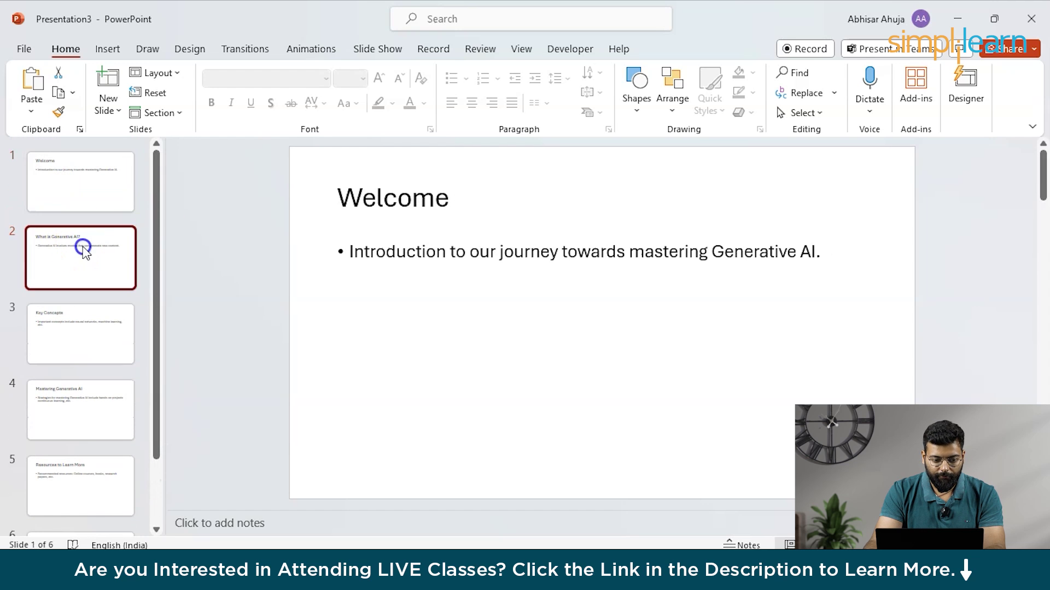
pyautogui.click(116, 328)
pyautogui.click(66, 200)
pyautogui.click(87, 251)
pyautogui.click(101, 326)
pyautogui.click(104, 403)
pyautogui.moveTo(157, 341); pyautogui.dragTo(159, 445)
pyautogui.click(84, 402)
pyautogui.click(113, 462)
pyautogui.click(57, 189)
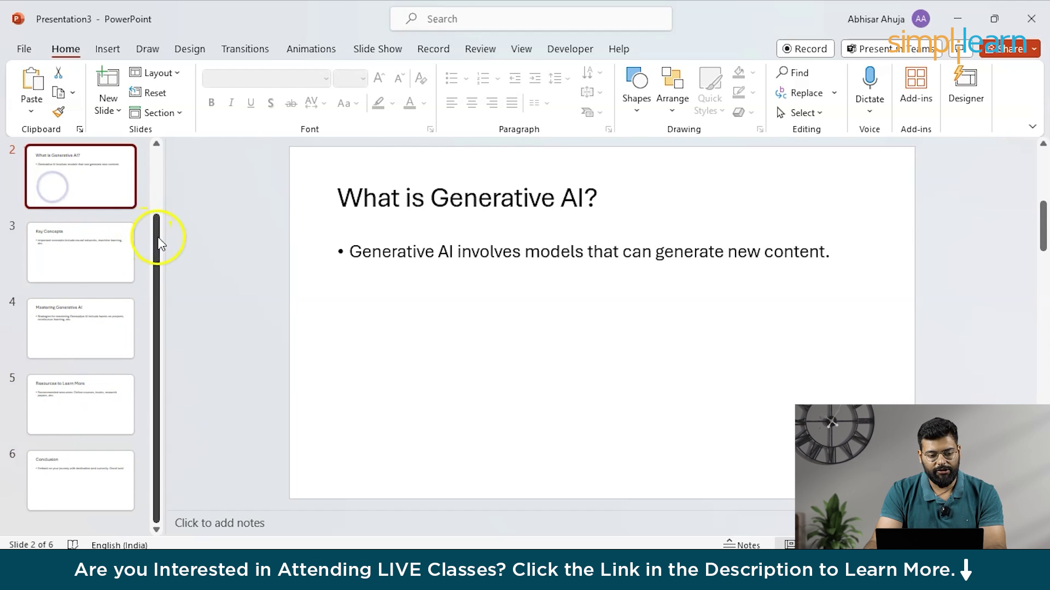
pyautogui.moveTo(159, 234); pyautogui.dragTo(157, 159)
pyautogui.click(110, 164)
pyautogui.click(113, 257)
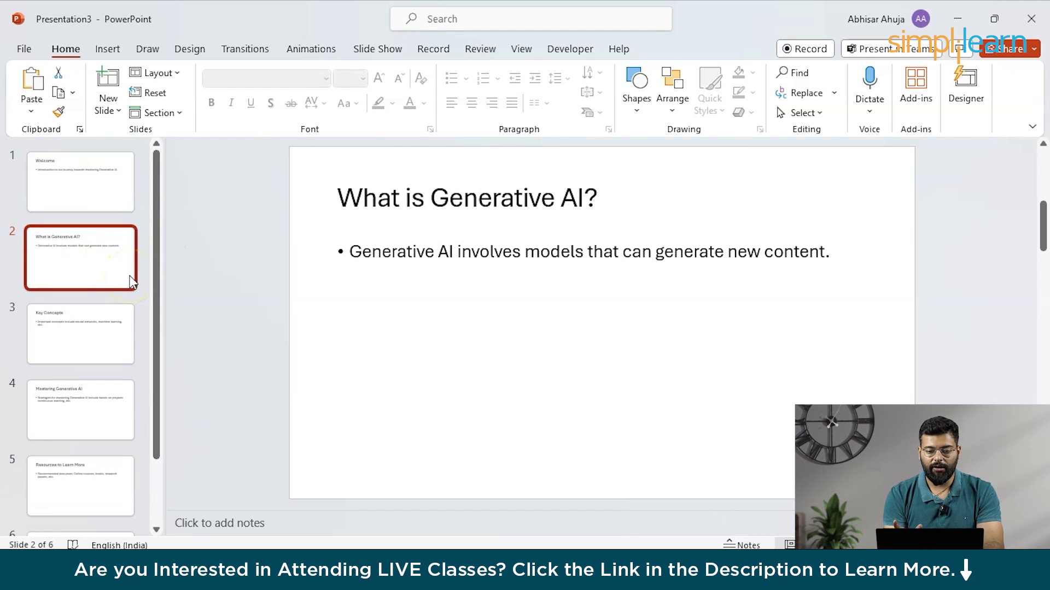
pyautogui.press('alt')
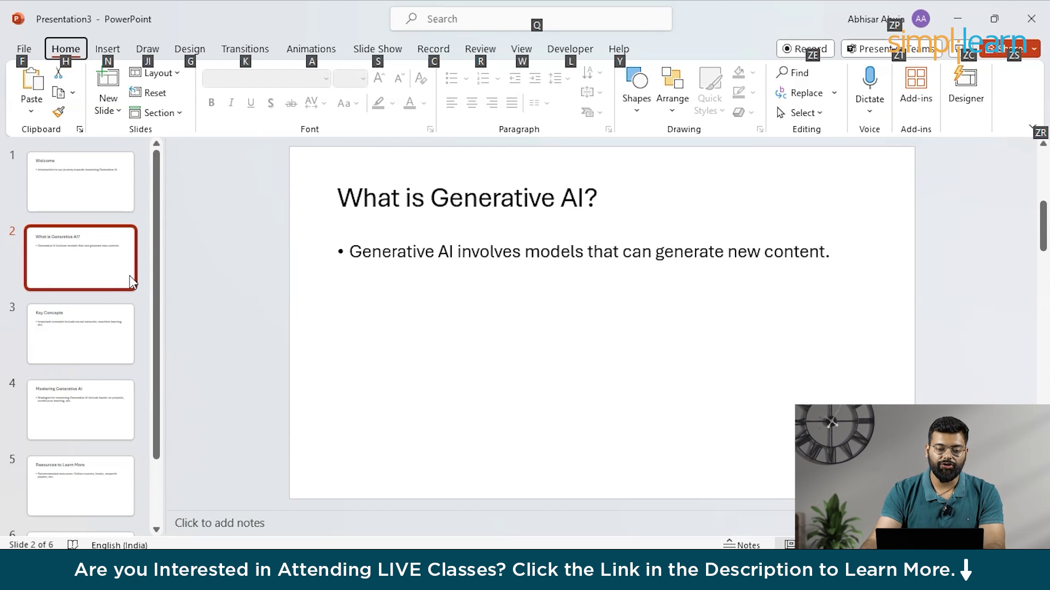
pyautogui.click(269, 242)
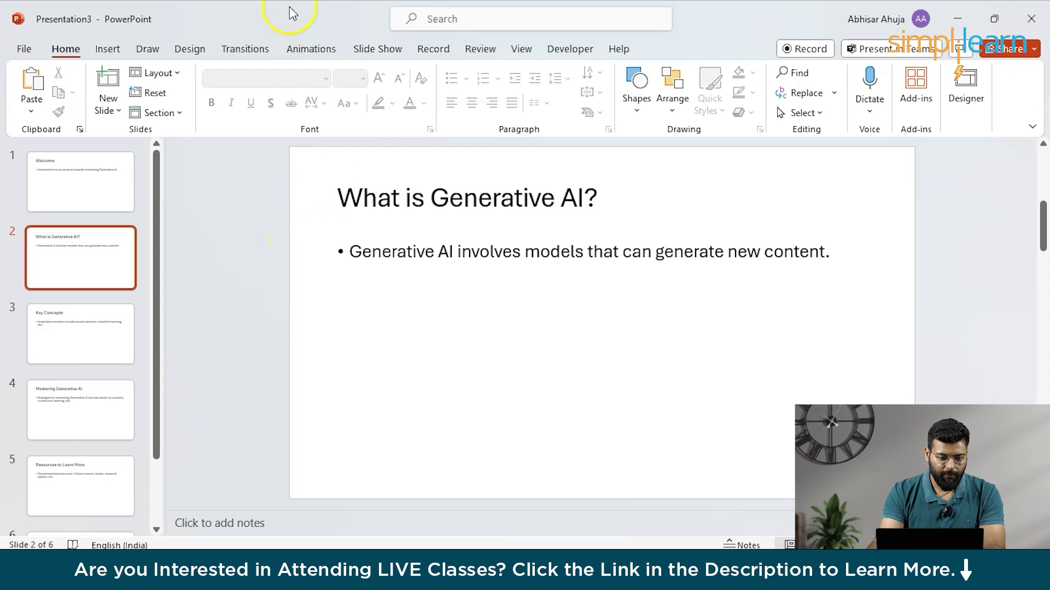
# - Apply the blue patterned theme and its design idea to the Welcome slide
pyautogui.click(146, 50)
pyautogui.click(186, 49)
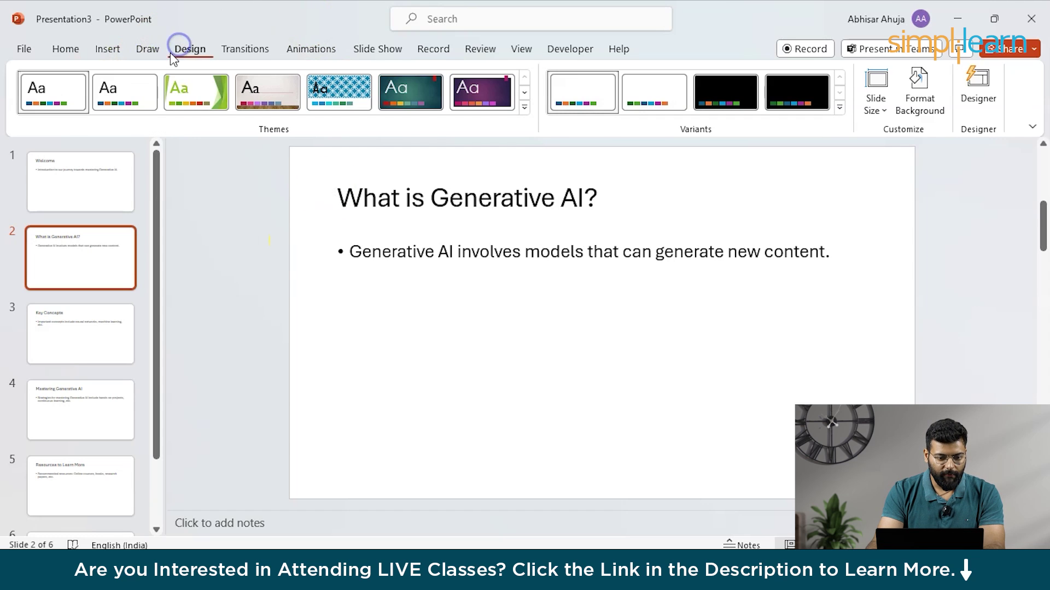
pyautogui.click(136, 93)
pyautogui.click(104, 180)
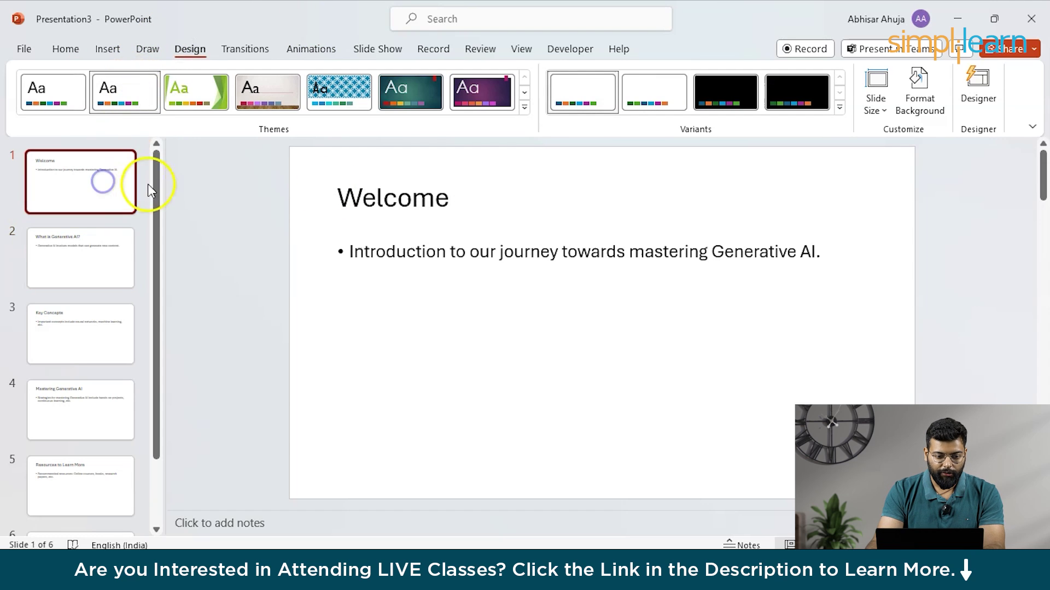
pyautogui.click(73, 46)
pyautogui.click(176, 73)
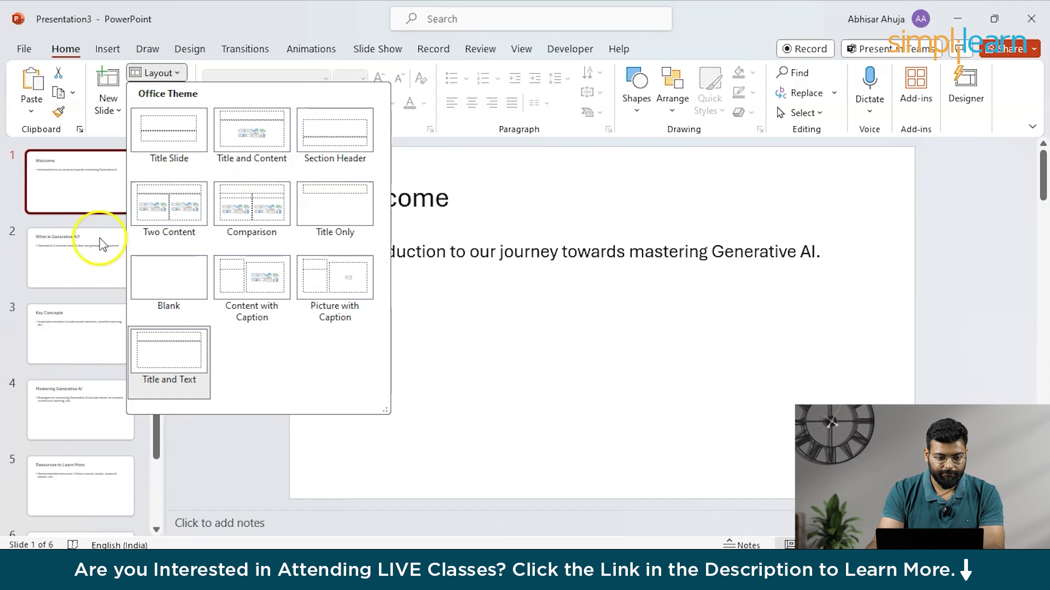
pyautogui.click(190, 50)
pyautogui.click(341, 99)
pyautogui.click(950, 359)
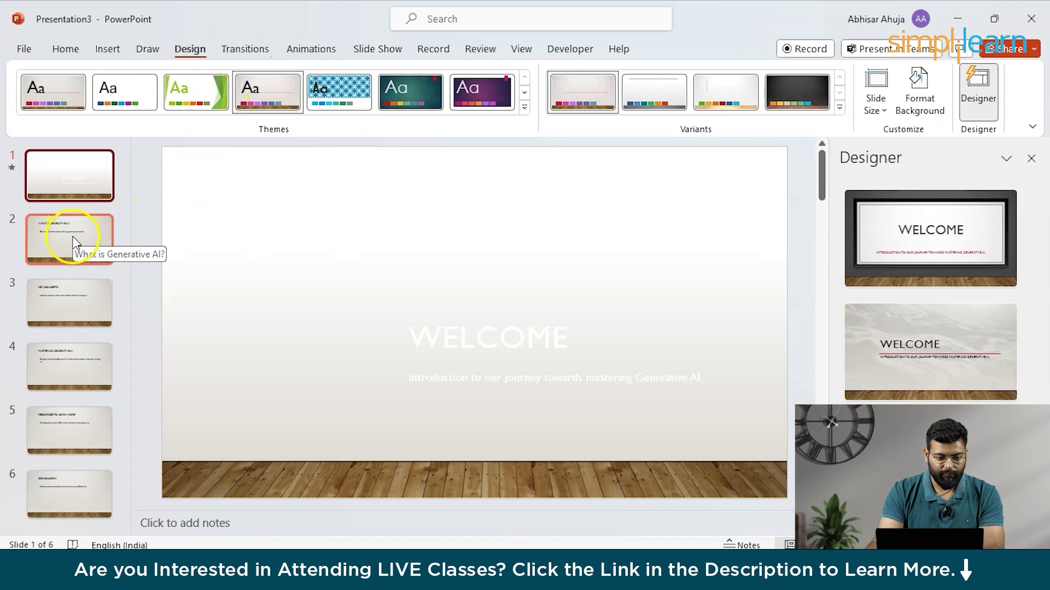
# - Switch all slides to the wood-floor theme and check each slide in it
pyautogui.click(77, 236)
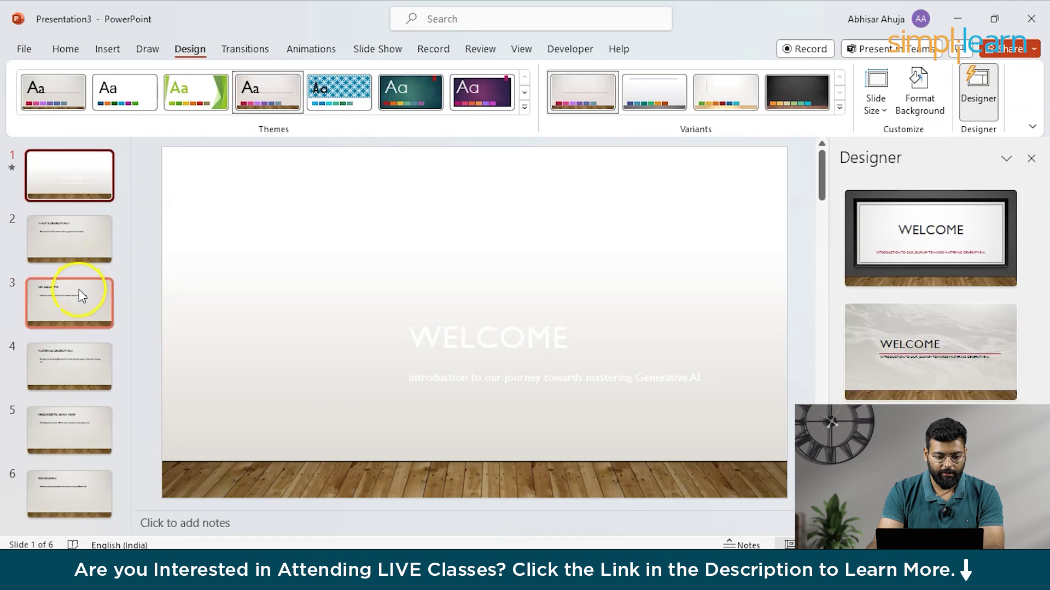
pyautogui.click(78, 290)
pyautogui.click(90, 356)
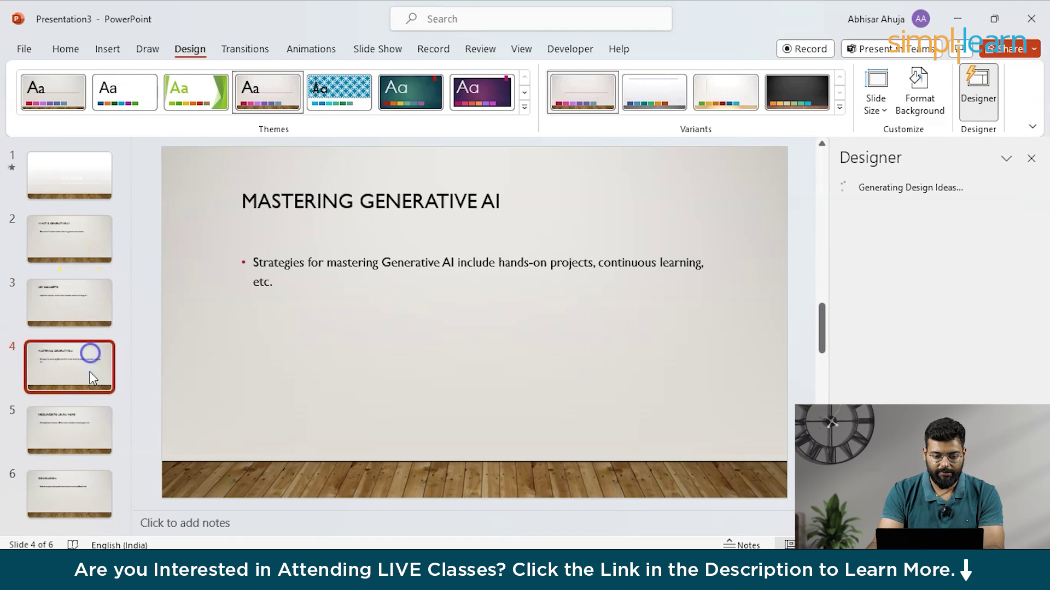
pyautogui.click(85, 410)
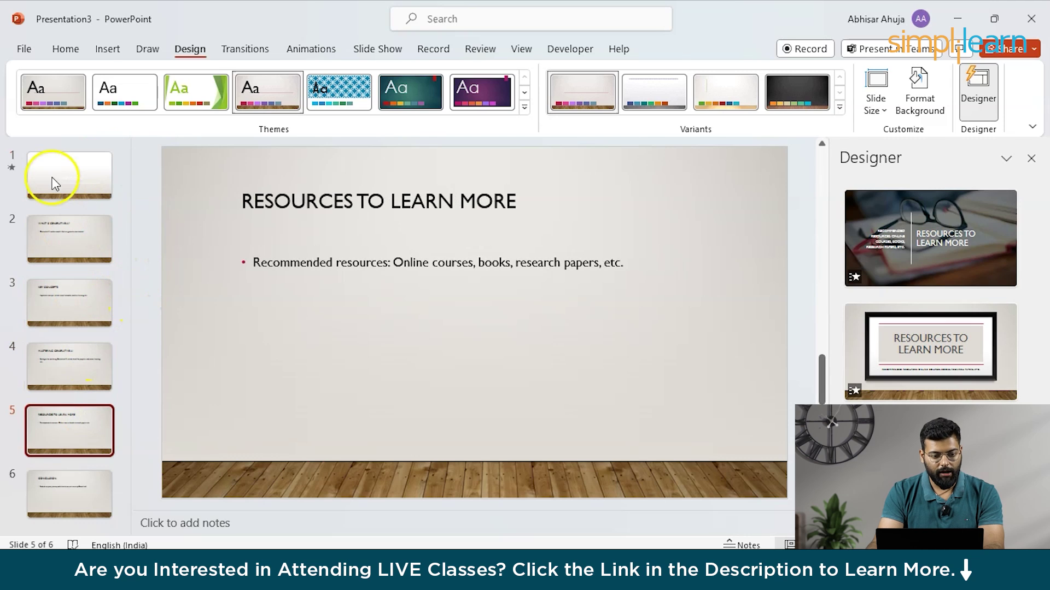
pyautogui.click(65, 49)
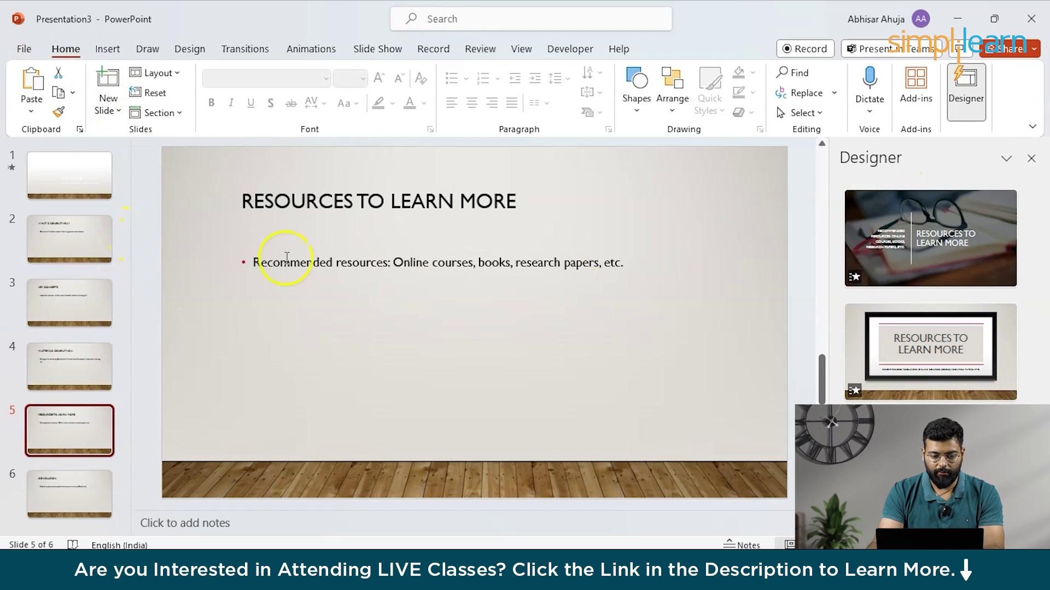
pyautogui.click(60, 247)
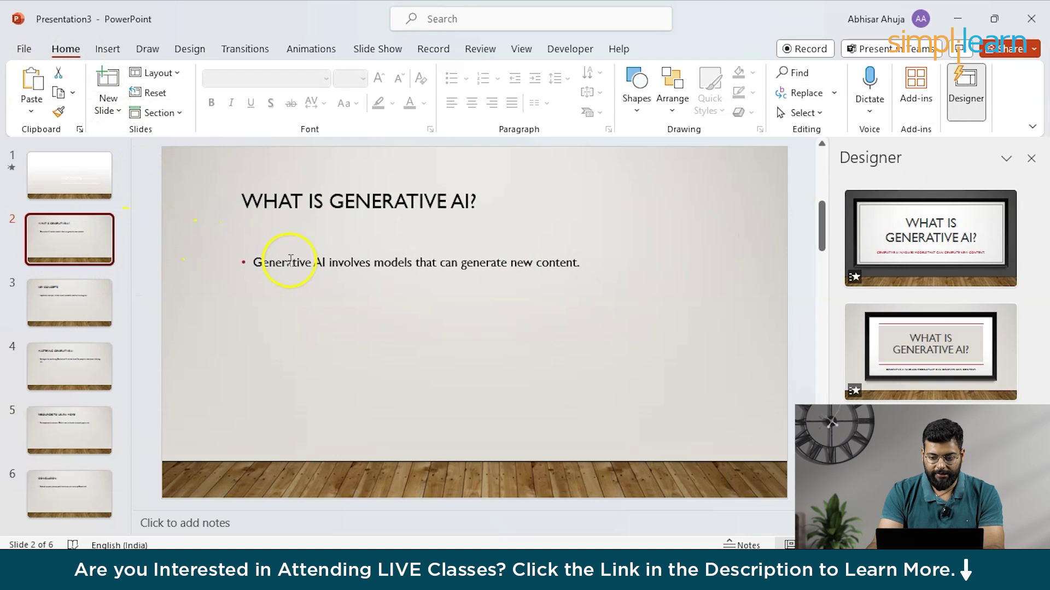
pyautogui.click(64, 179)
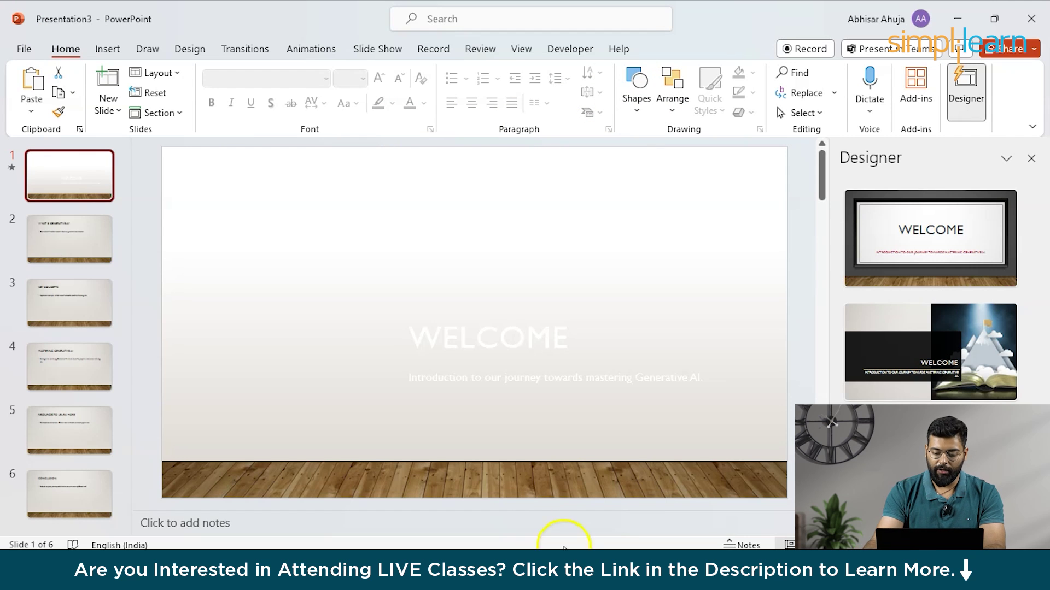
pyautogui.moveTo(592, 579)
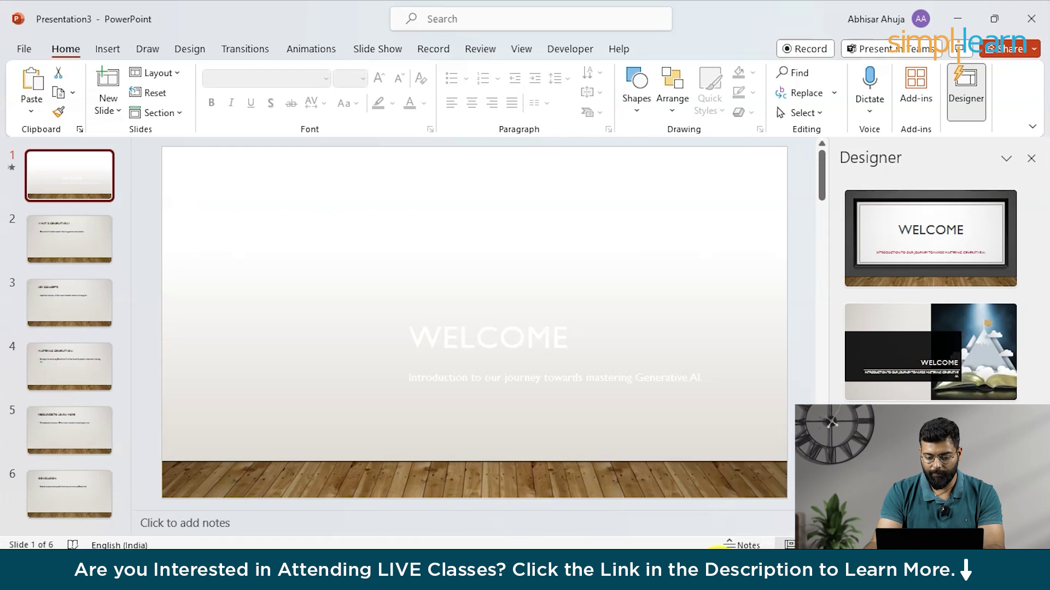
pyautogui.moveTo(721, 576)
pyautogui.click(720, 517)
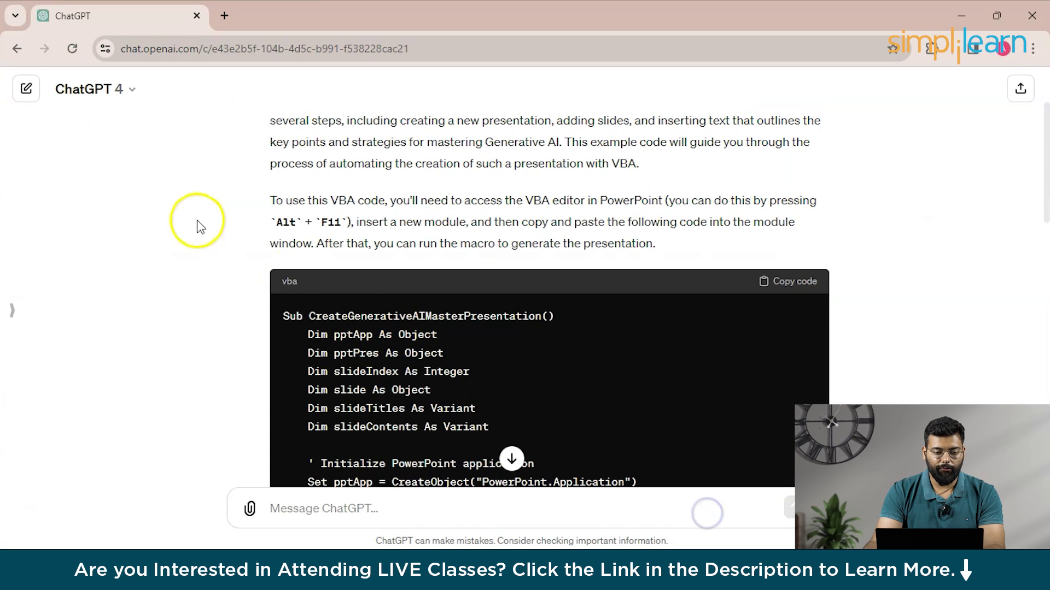
pyautogui.scroll(-3, 215, 188)
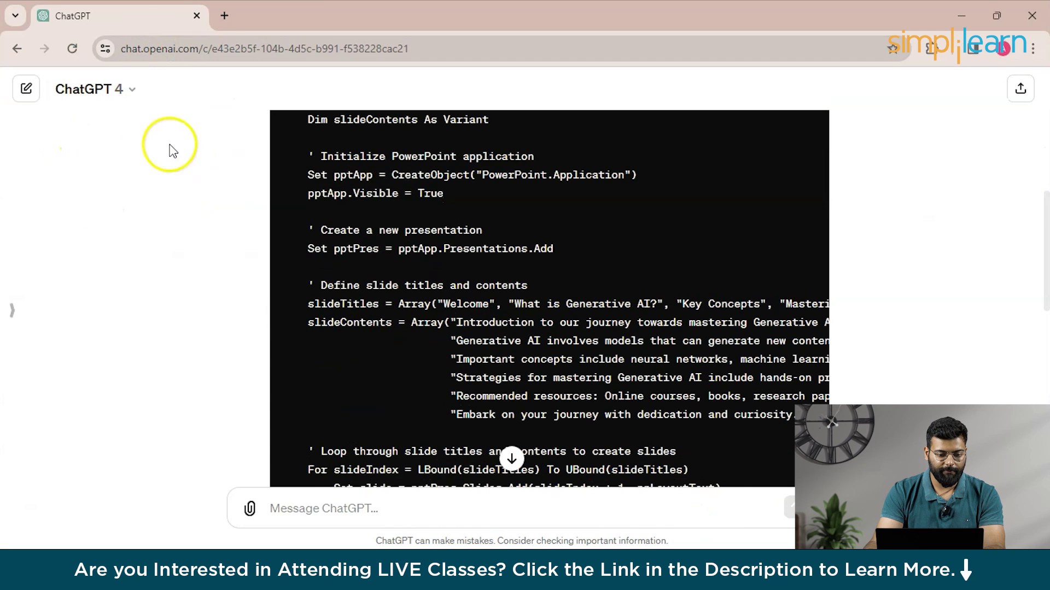
pyautogui.scroll(-15, 293, 235)
pyautogui.click(299, 504)
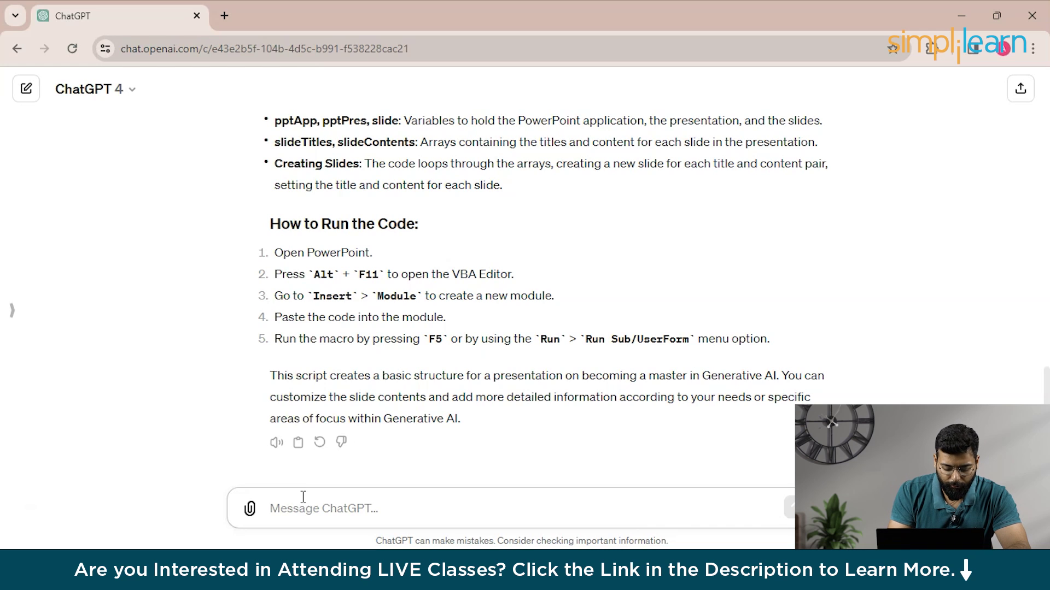
# - Send a cloud computing pitch deck prompt: problems, skills, roadmap, roles and salary sections
pyautogui.write('A')
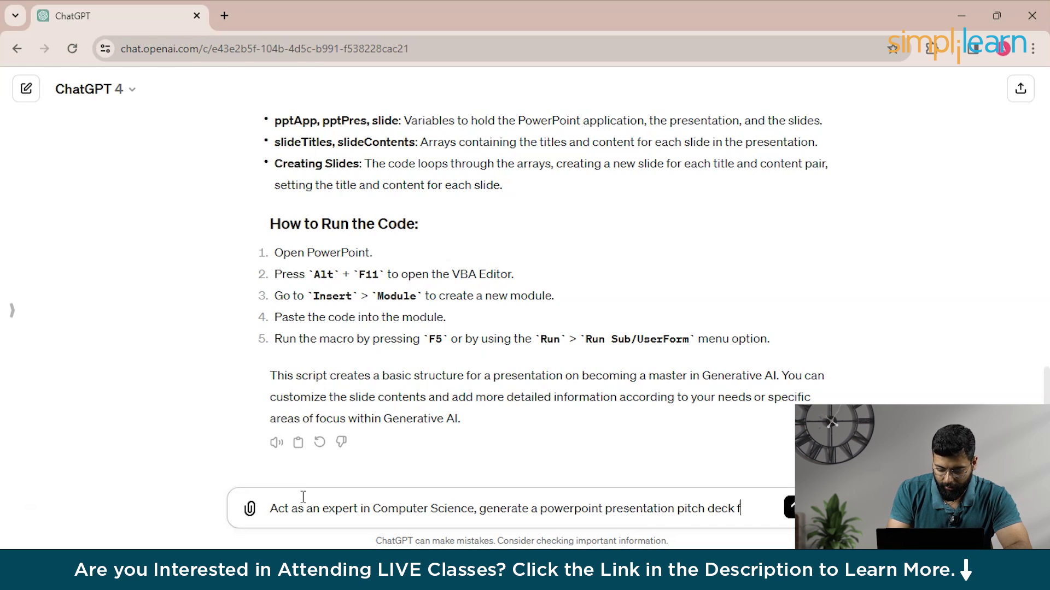
pyautogui.write('opic on mastering cloud coum')
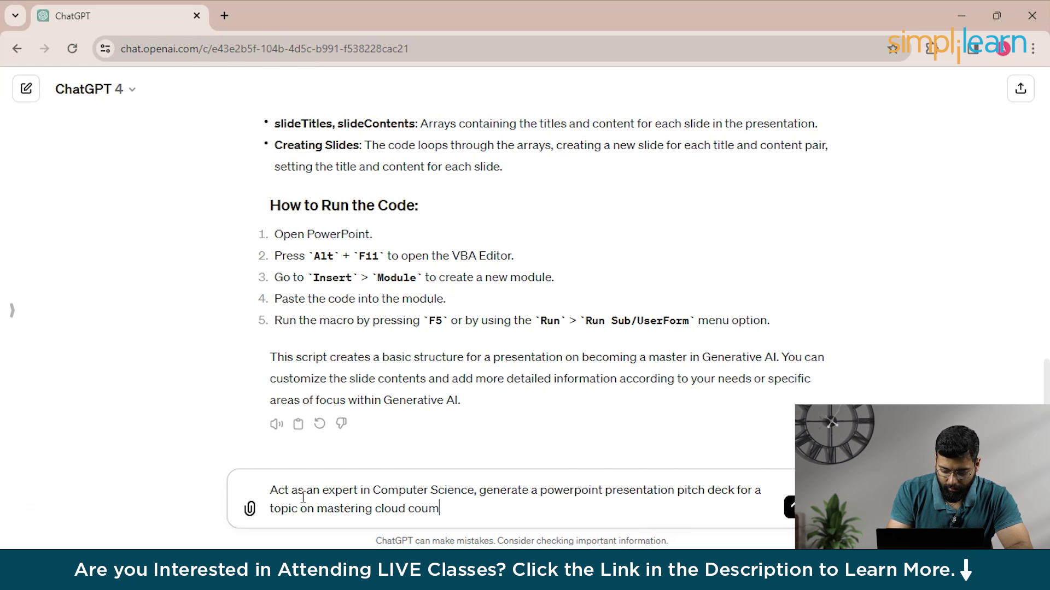
pyautogui.write('puting')
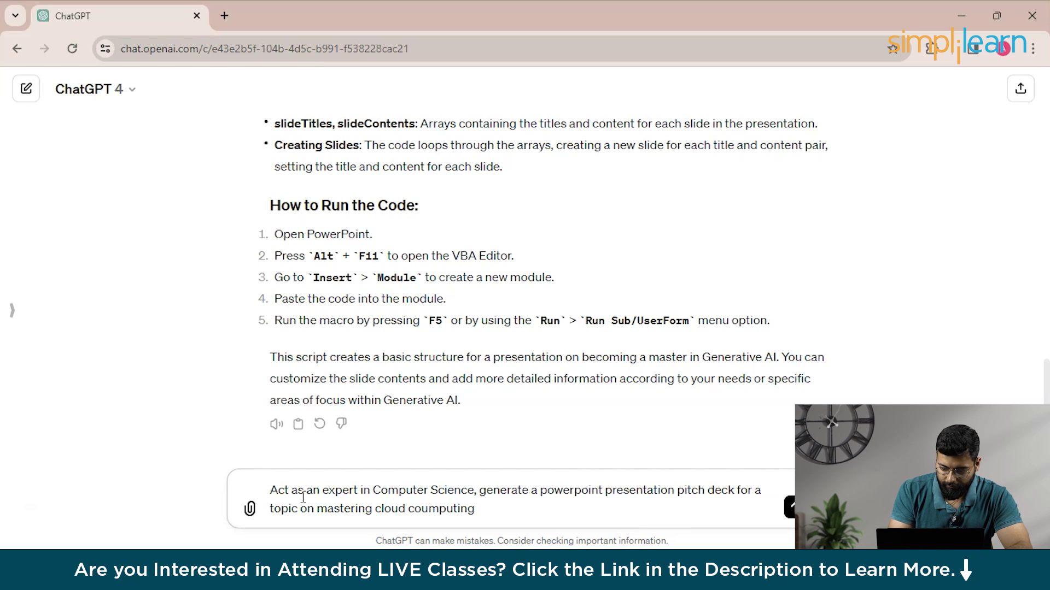
pyautogui.write('.')
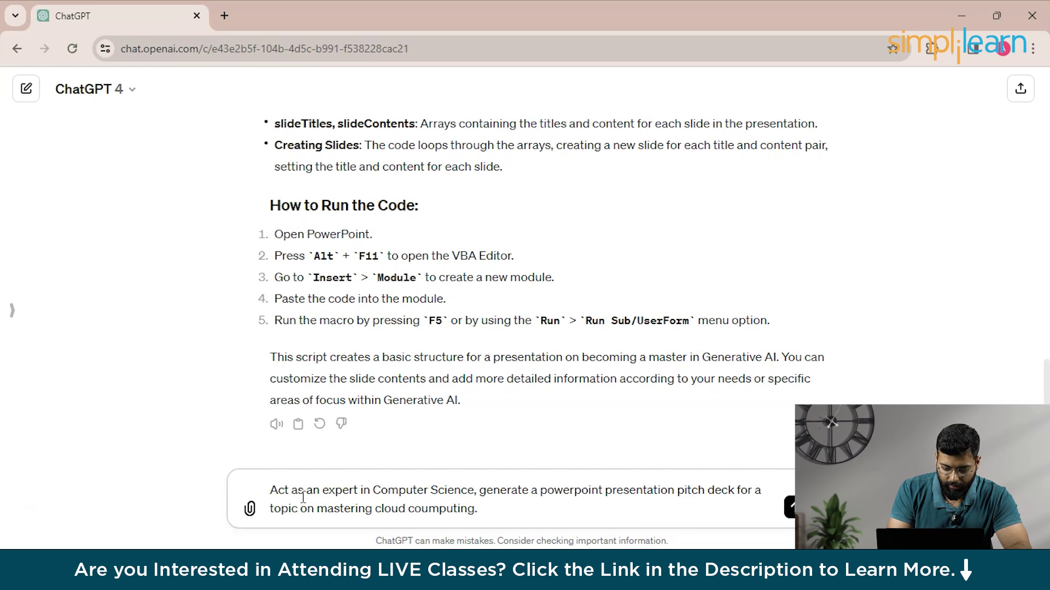
pyautogui.write(' Stru')
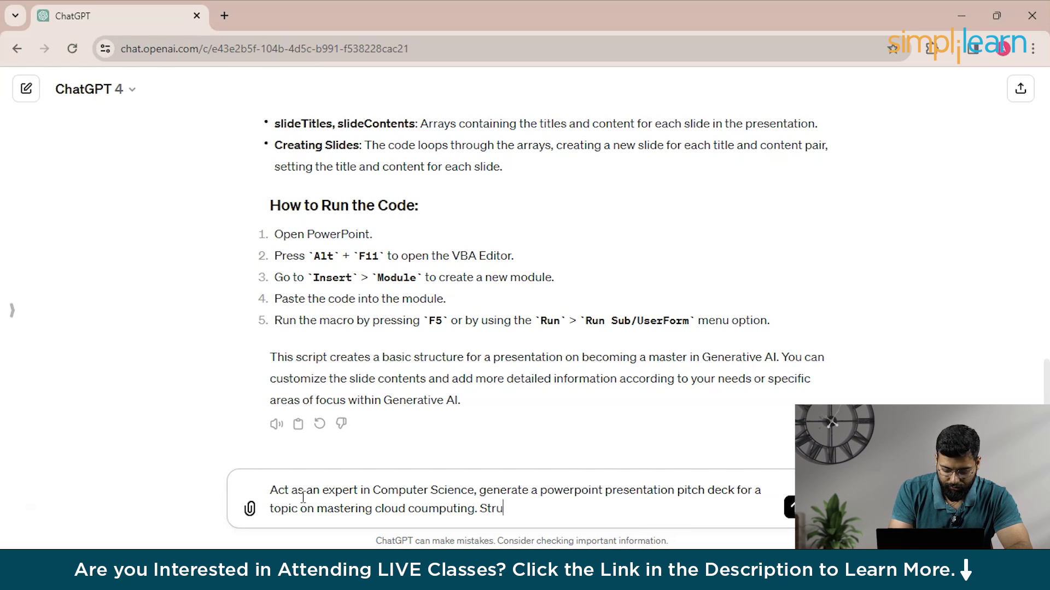
pyautogui.write('cure ')
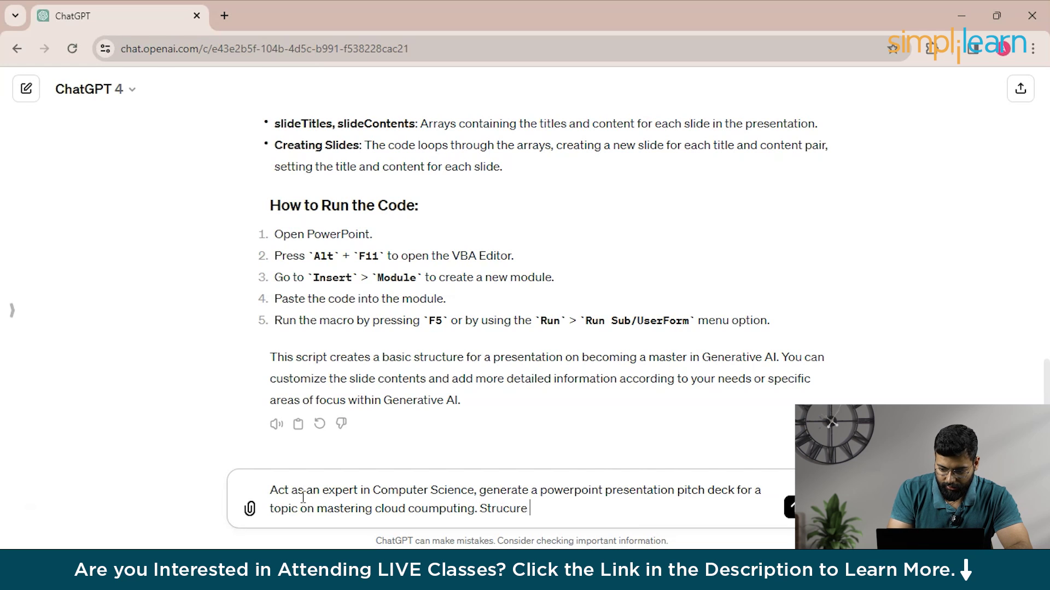
pyautogui.write('the presentation')
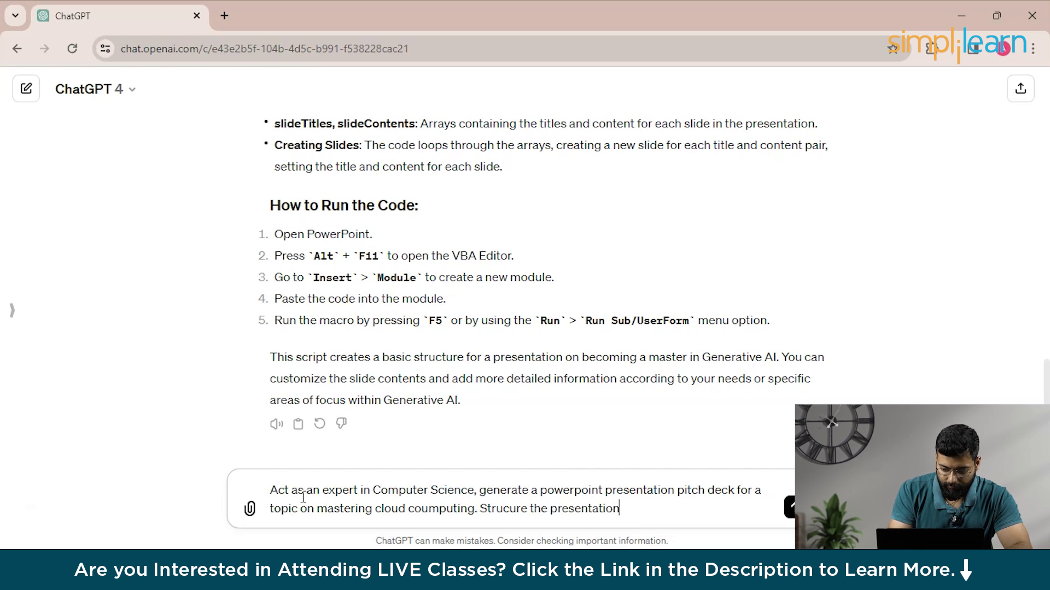
pyautogui.write(' in te')
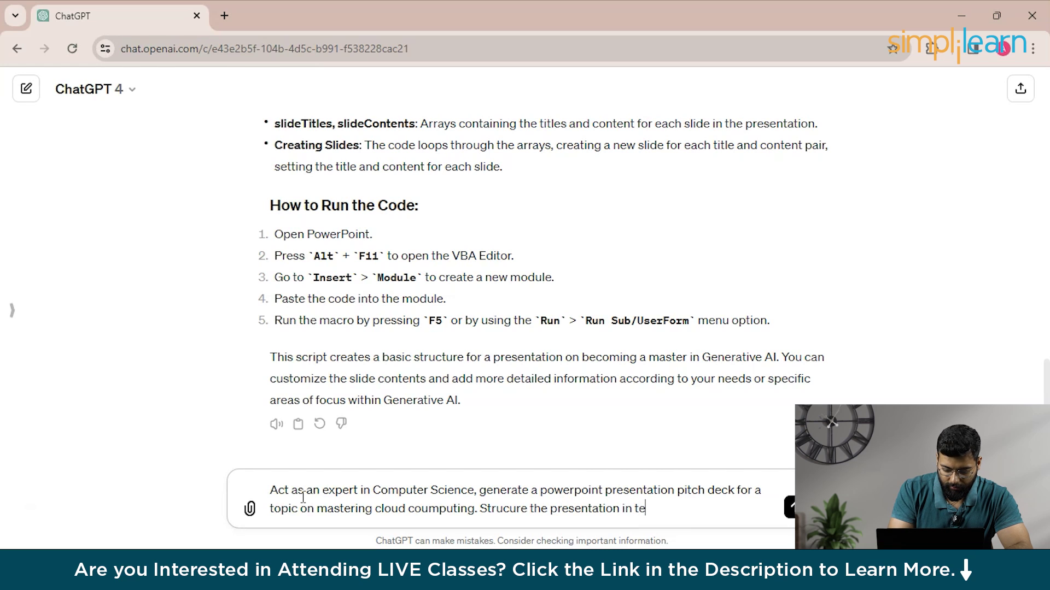
pyautogui.press('BackSpace')
pyautogui.write('he fo')
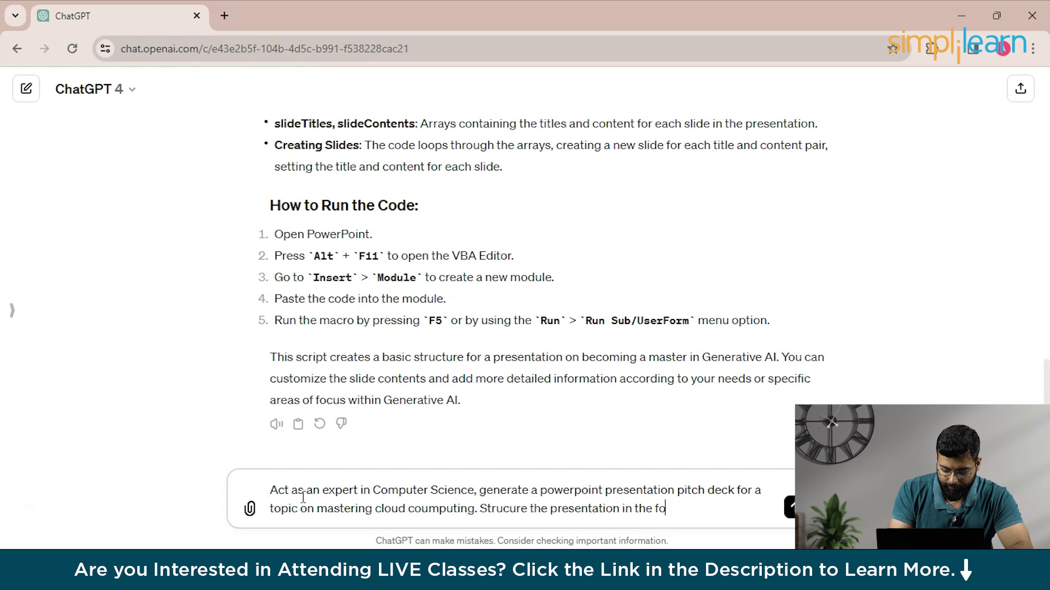
pyautogui.write('llowing ')
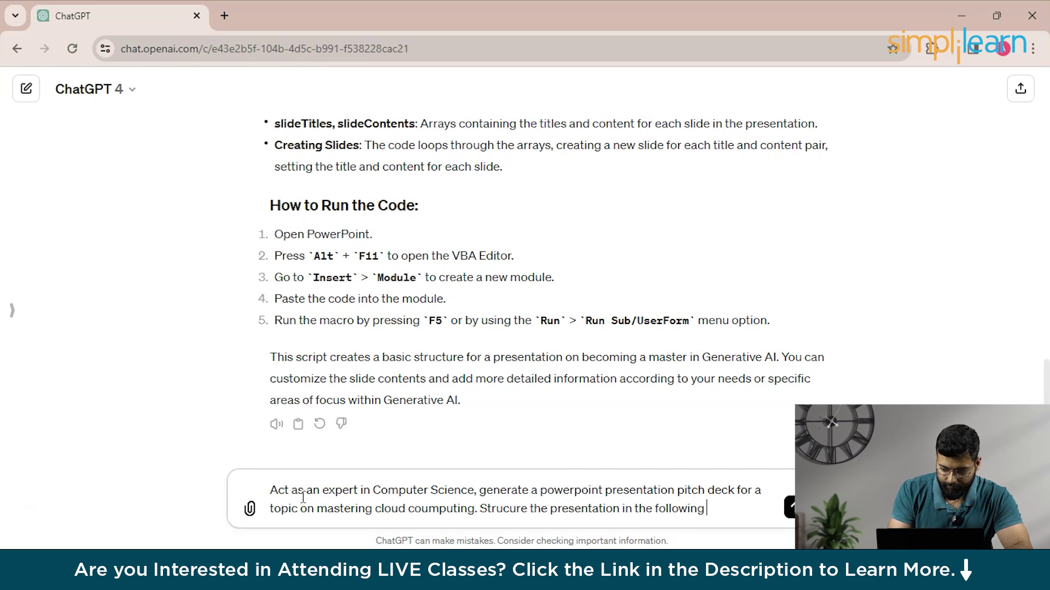
pyautogui.write('sect')
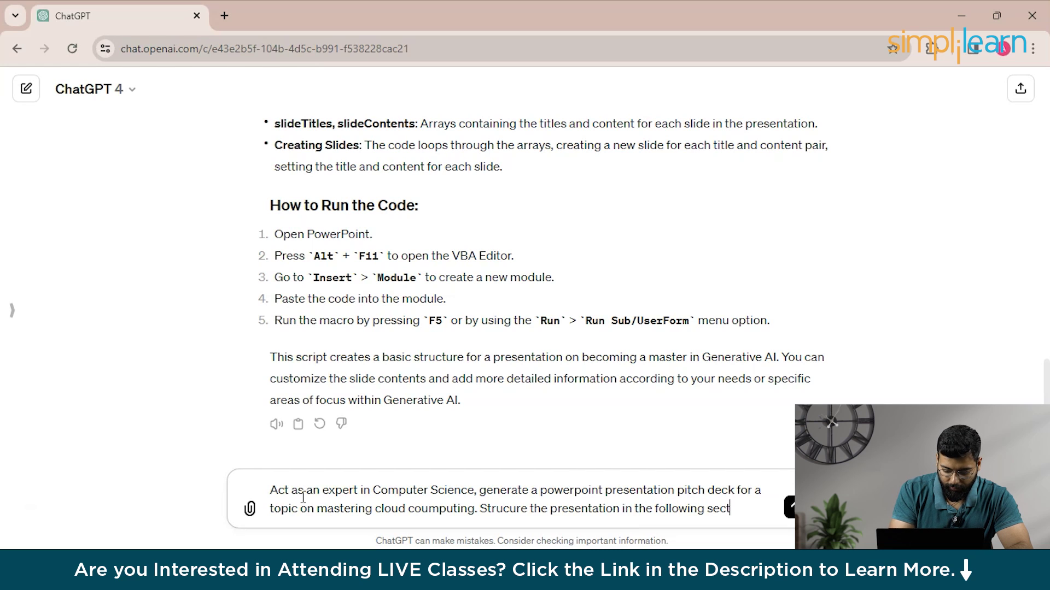
pyautogui.write('ions:')
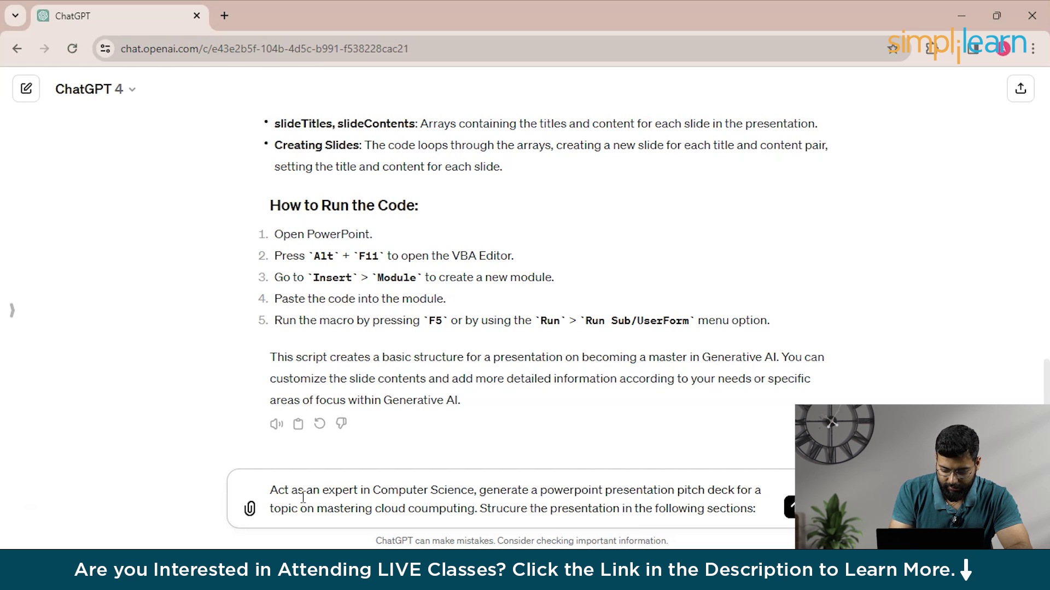
pyautogui.write(' problem')
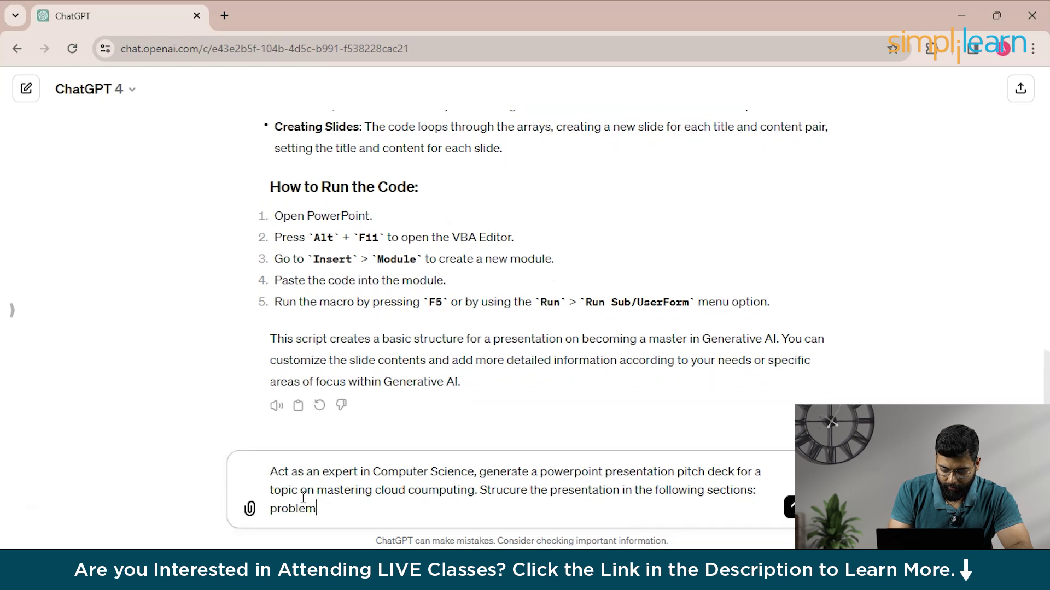
pyautogui.write('s faced b')
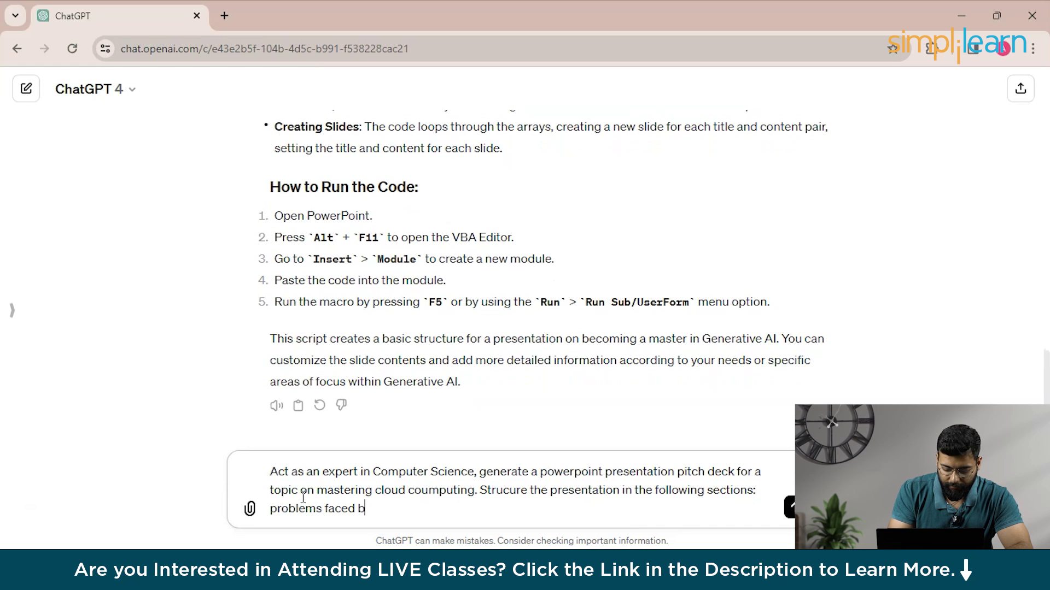
pyautogui.write('y cloud e')
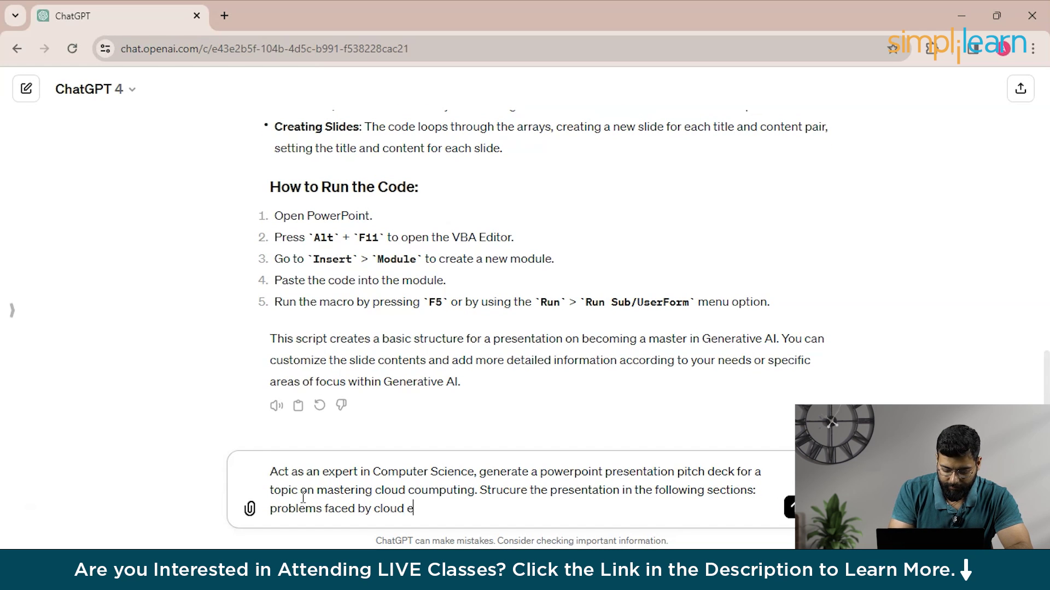
pyautogui.write('xpert, skills, roadmap, roles, salary.')
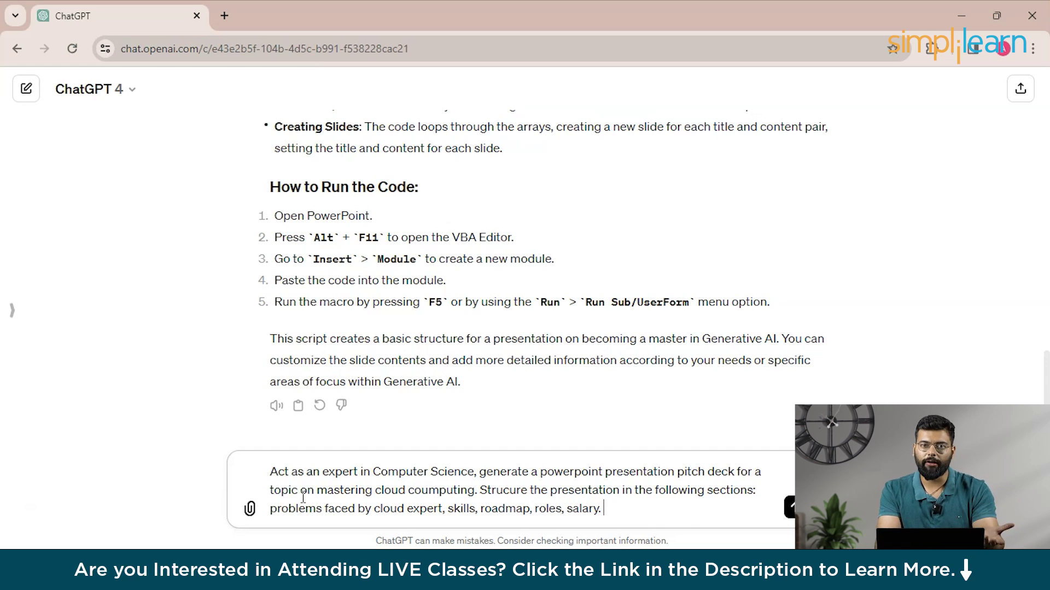
pyautogui.press('Return')
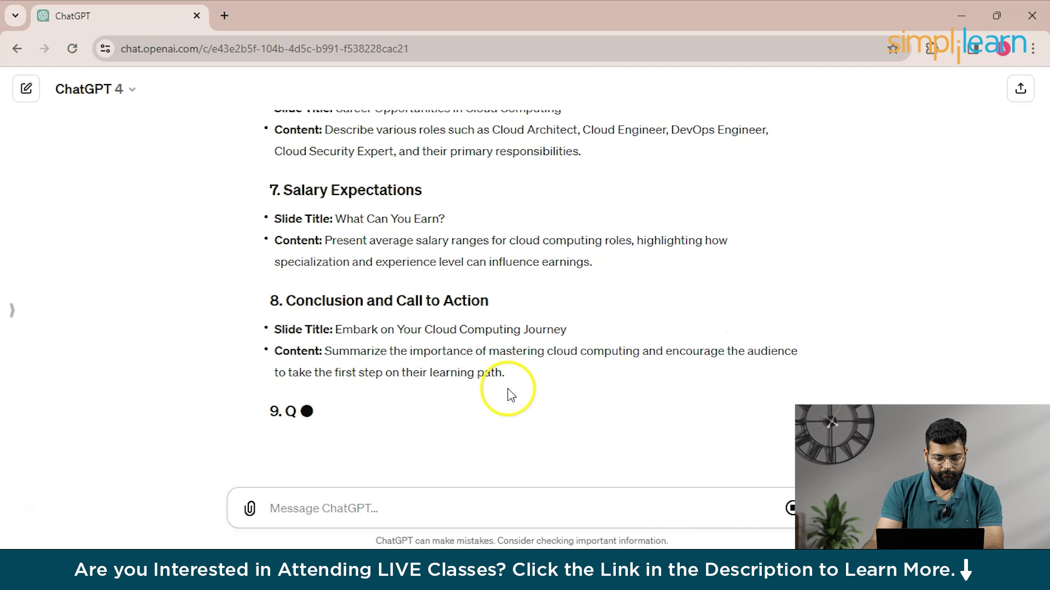
# - Launch Word from system search and start a maximized blank document
pyautogui.press('super')
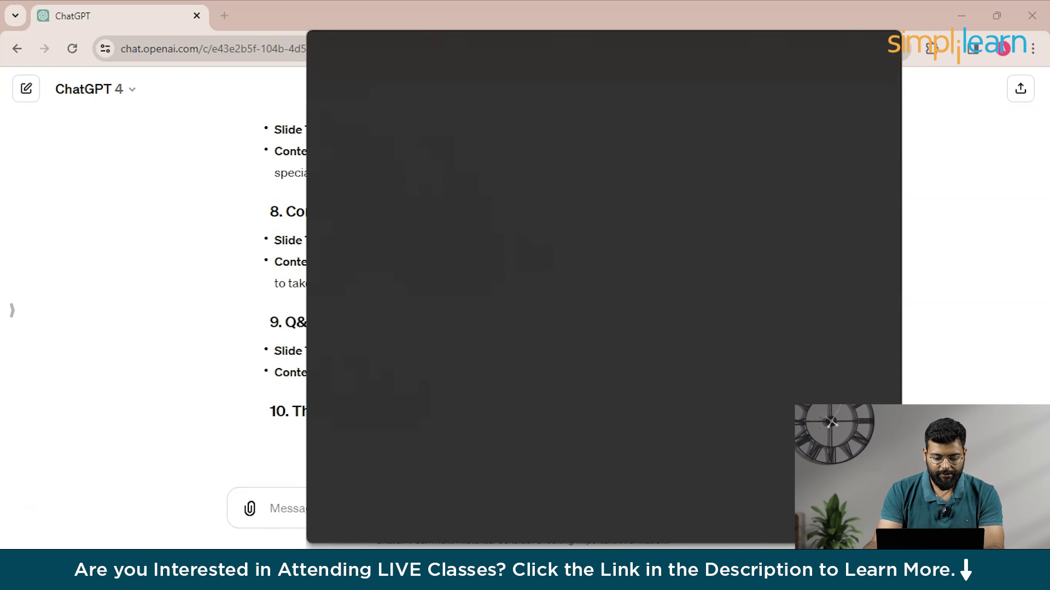
pyautogui.write('word')
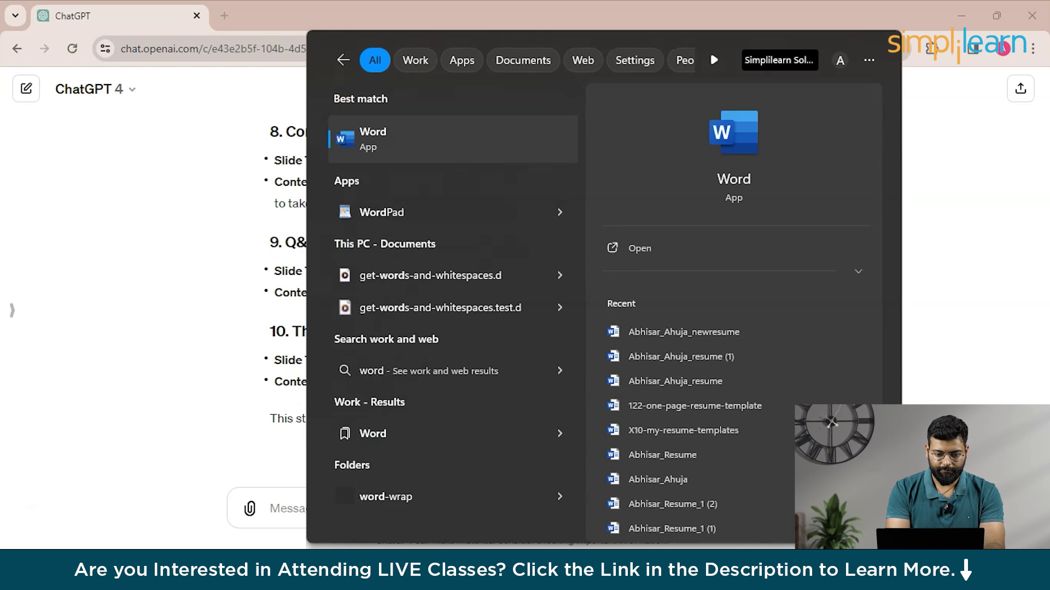
pyautogui.press('Return')
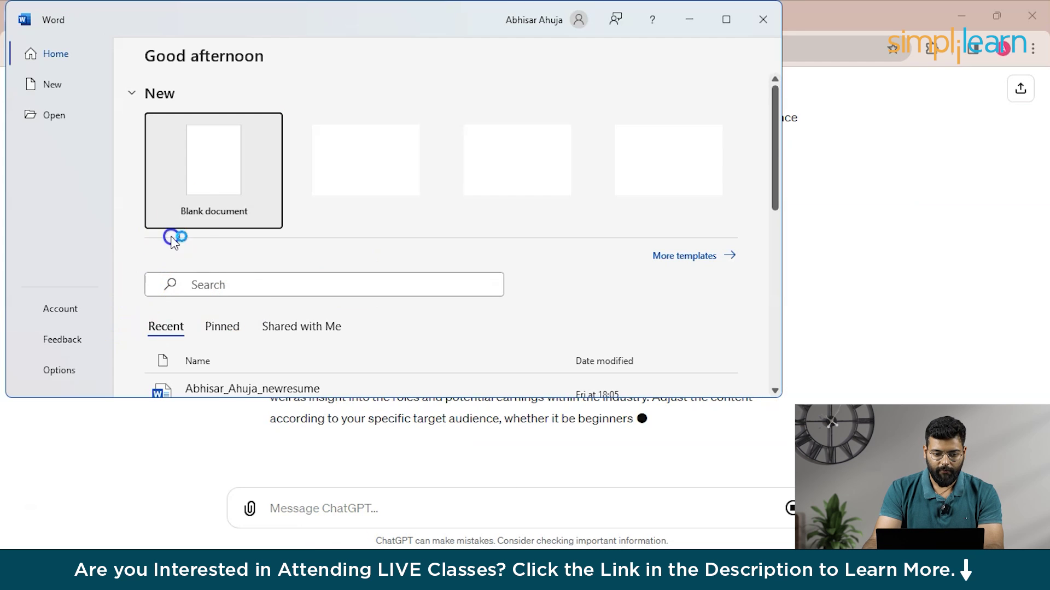
pyautogui.click(215, 180)
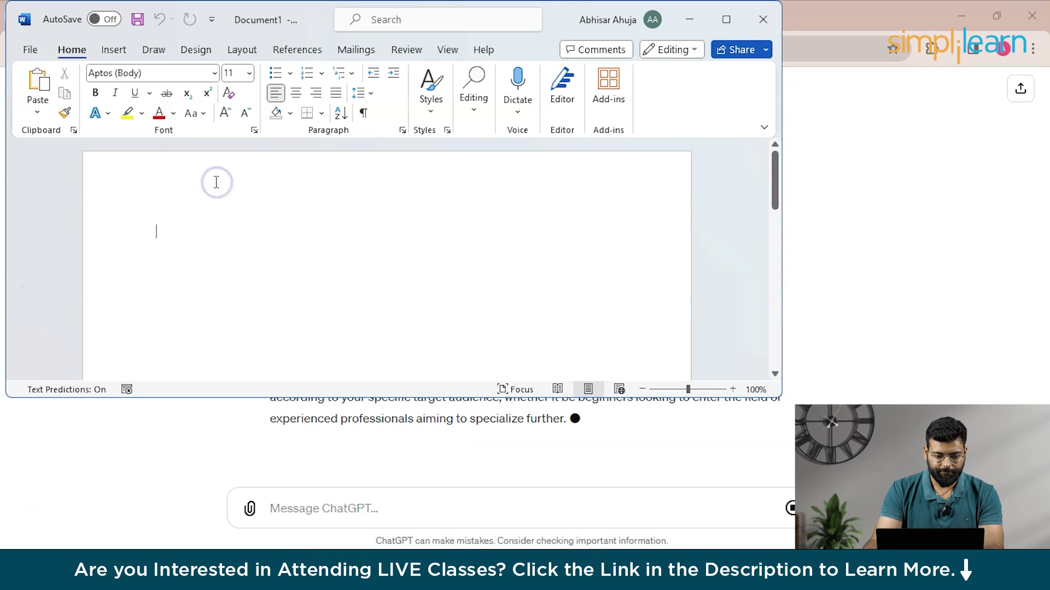
pyautogui.click(726, 20)
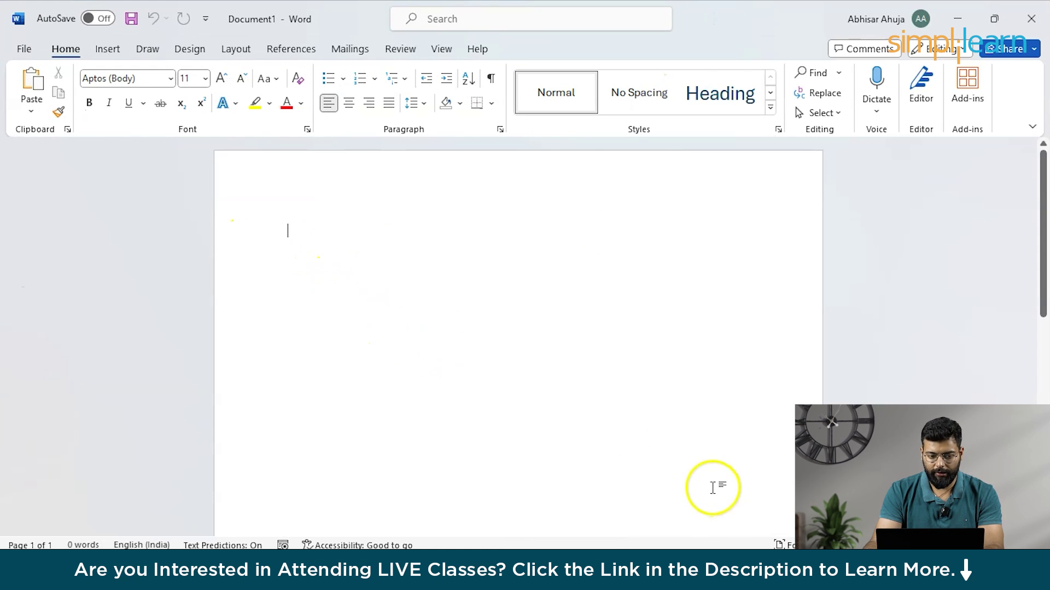
# - Paste the slide outline from the ChatGPT reply into Word, matching destination formatting
pyautogui.hotkey('alt', 'Tab')
pyautogui.click(396, 207)
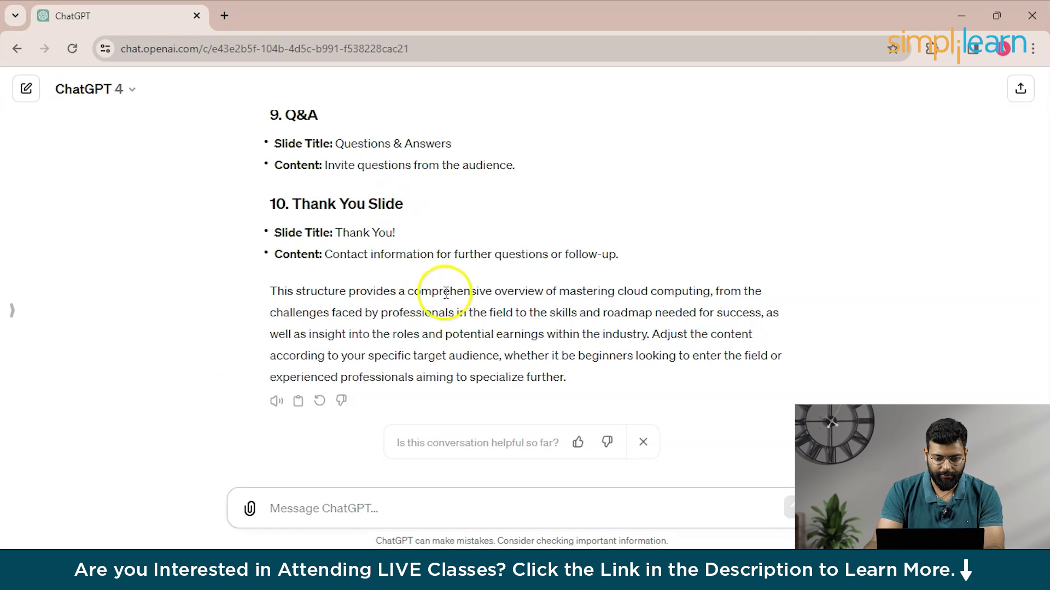
pyautogui.scroll(10, 296, 309)
pyautogui.moveTo(654, 250); pyautogui.dragTo(265, 440)
pyautogui.hotkey('alt', 'Tab')
pyautogui.click(389, 206)
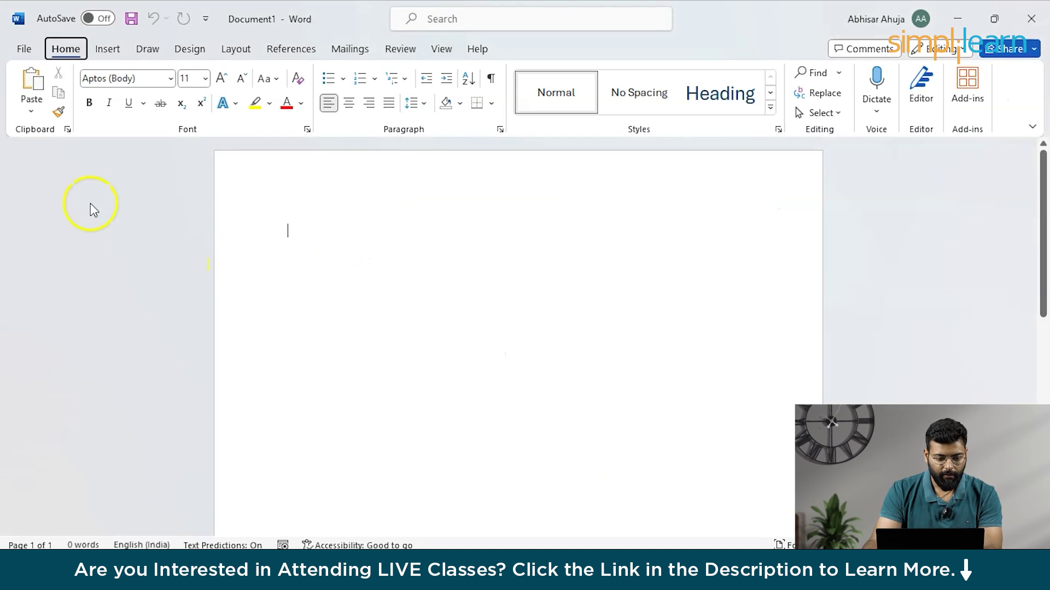
pyautogui.click(31, 111)
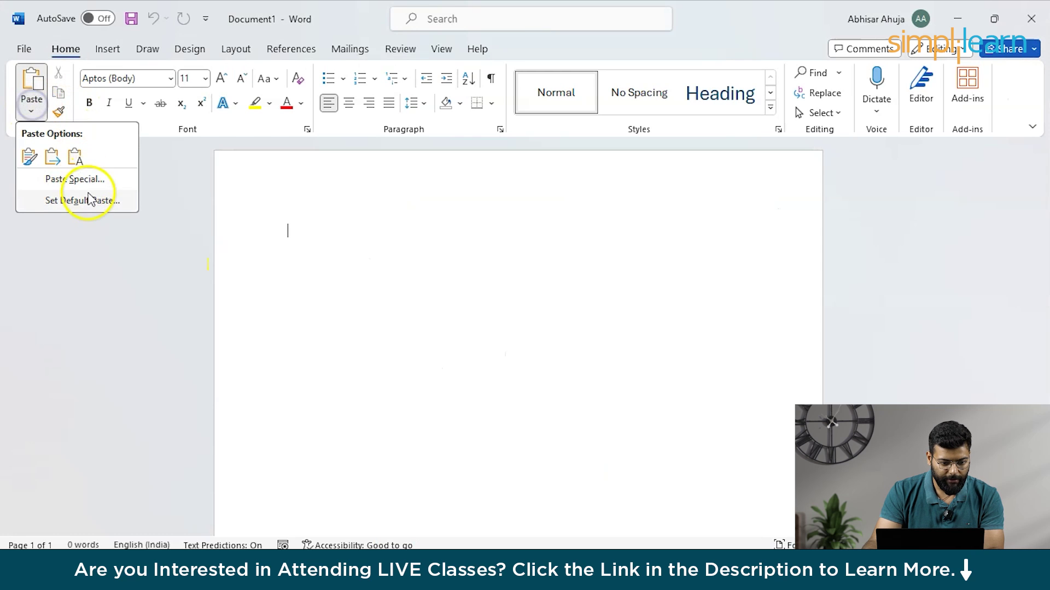
pyautogui.click(52, 159)
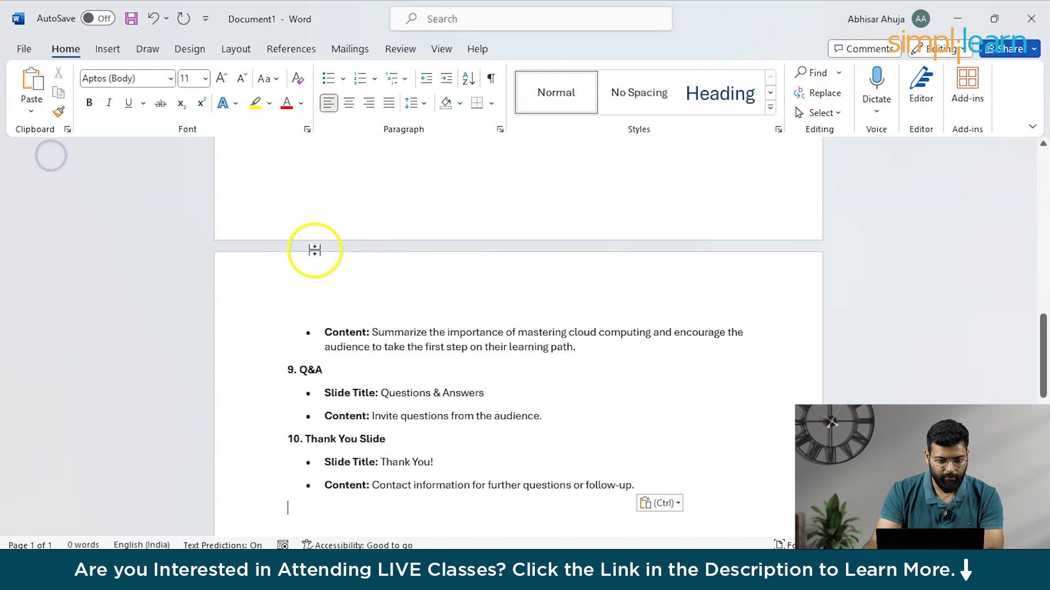
# - Select the Conclusion, Salary, Roles, Roadmap, Essential Skills and heading 6 section headings together
pyautogui.scroll(3, 405, 322)
pyautogui.scroll(3, 405, 323)
pyautogui.click(31, 111)
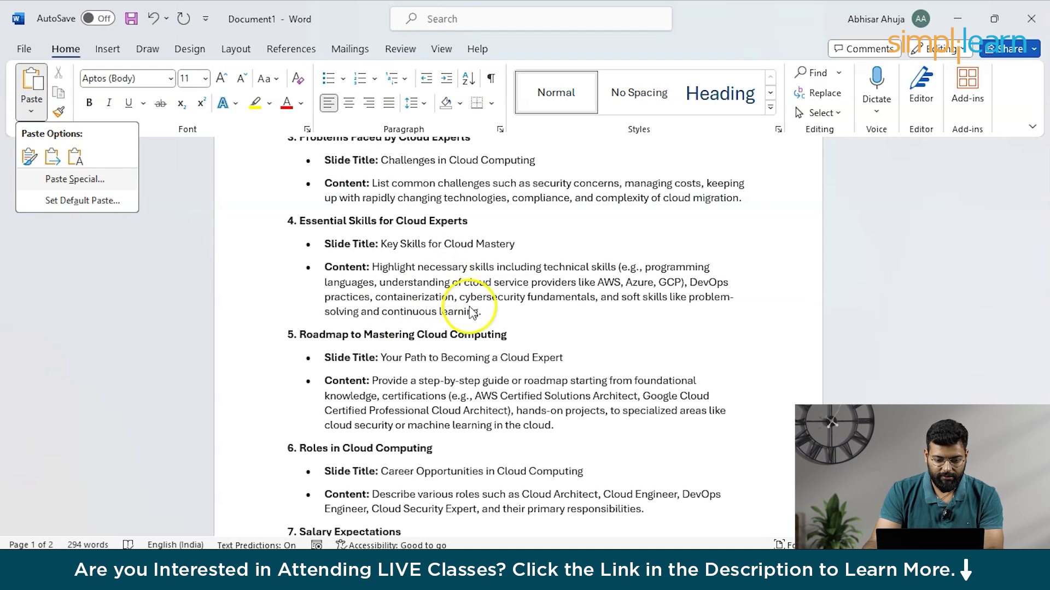
pyautogui.scroll(5, 457, 305)
pyautogui.press('Escape')
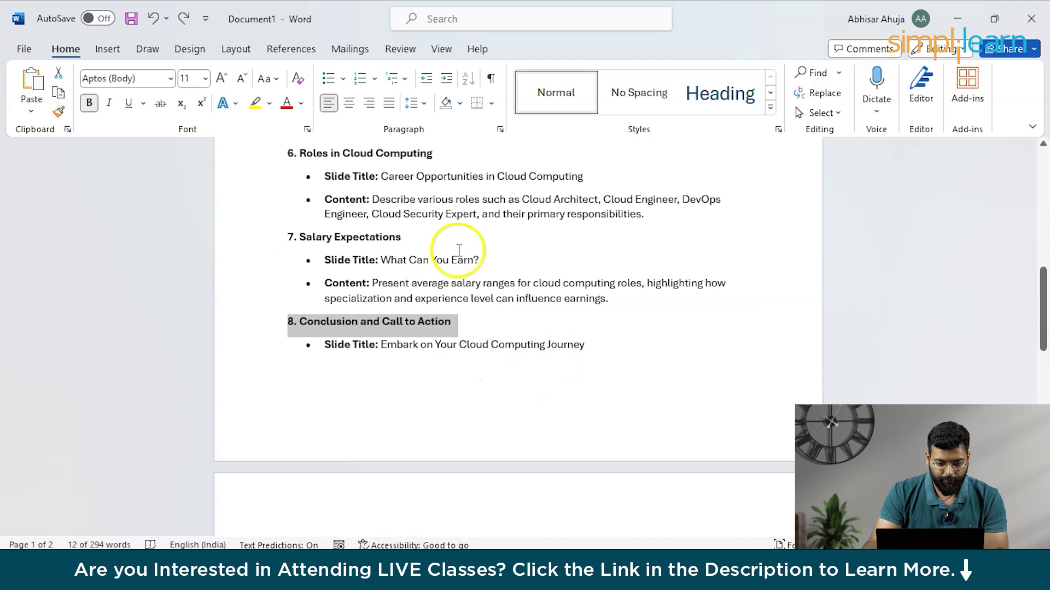
pyautogui.keyDown('ctrl'); pyautogui.click(262, 245); pyautogui.keyUp('ctrl')
pyautogui.scroll(2, 445, 316)
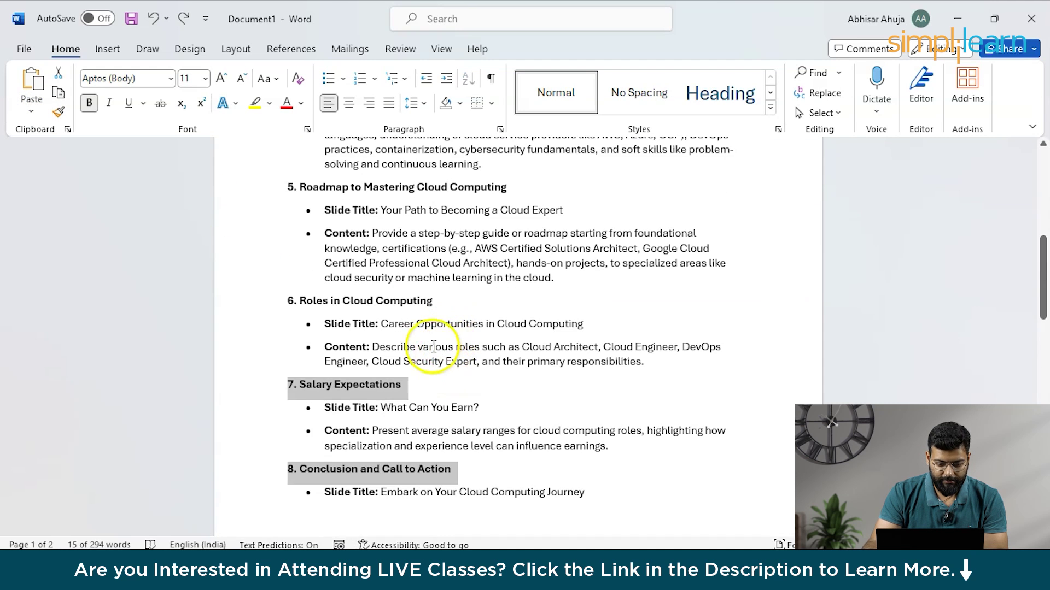
pyautogui.keyDown('ctrl'); pyautogui.click(282, 298); pyautogui.keyUp('ctrl')
pyautogui.scroll(3, 510, 321)
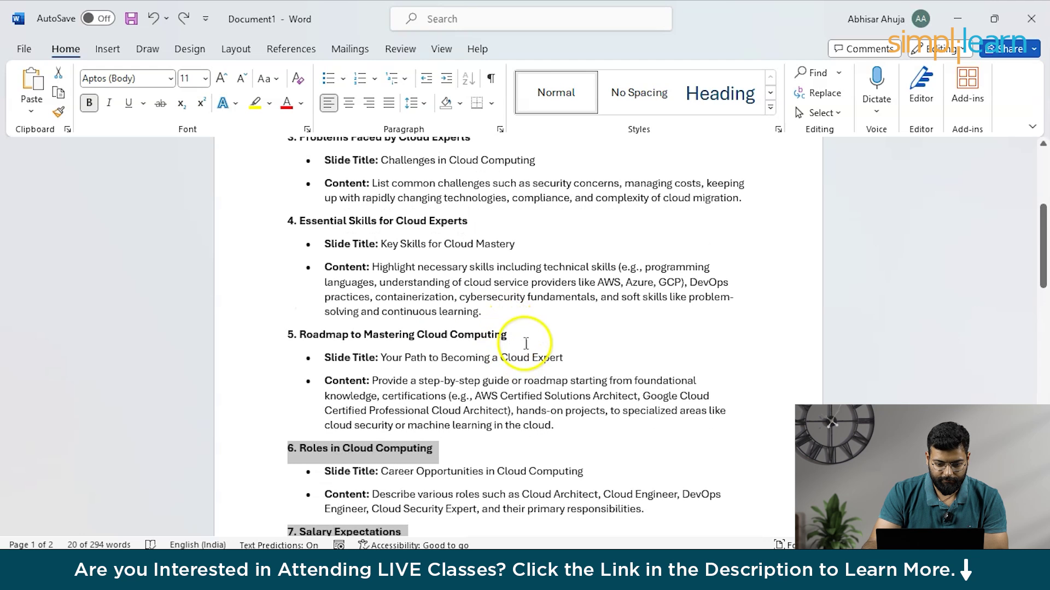
pyautogui.keyDown('ctrl'); pyautogui.click(284, 335); pyautogui.keyUp('ctrl')
pyautogui.keyDown('ctrl'); pyautogui.click(276, 223); pyautogui.keyUp('ctrl')
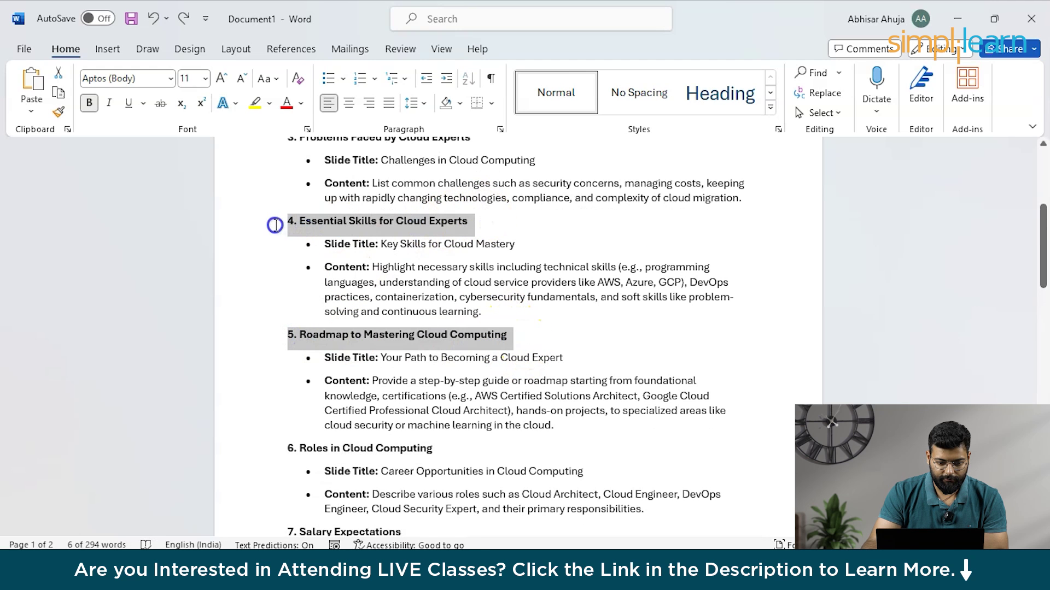
pyautogui.moveTo(478, 442); pyautogui.dragTo(286, 440)
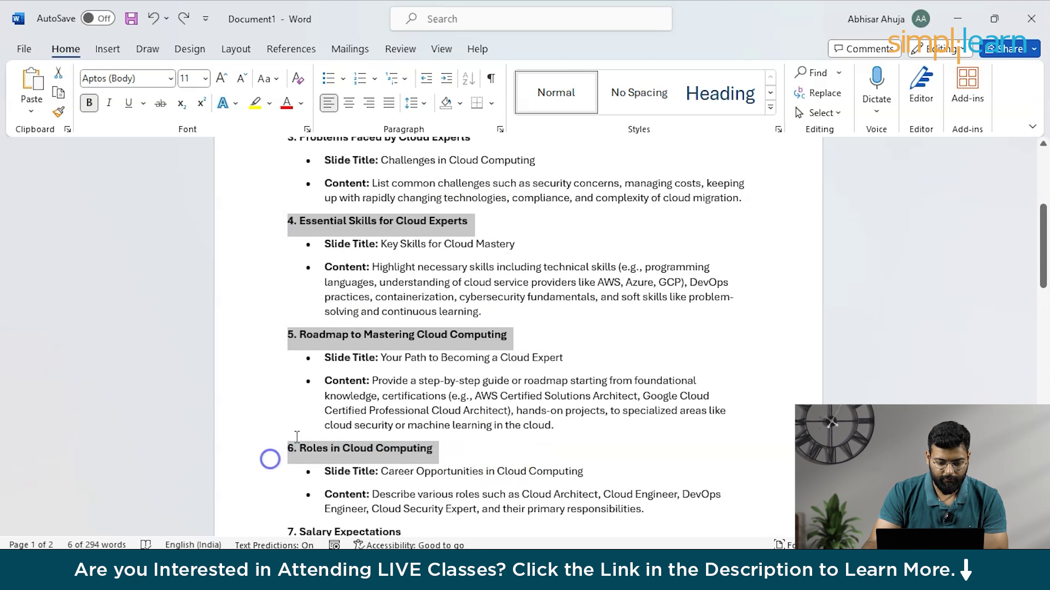
# - Deselect the section headings and undo an accidental edit to a heading
pyautogui.keyDown('ctrl'); pyautogui.scroll(2, 421, 387); pyautogui.keyUp('ctrl')
pyautogui.scroll(8, 547, 390)
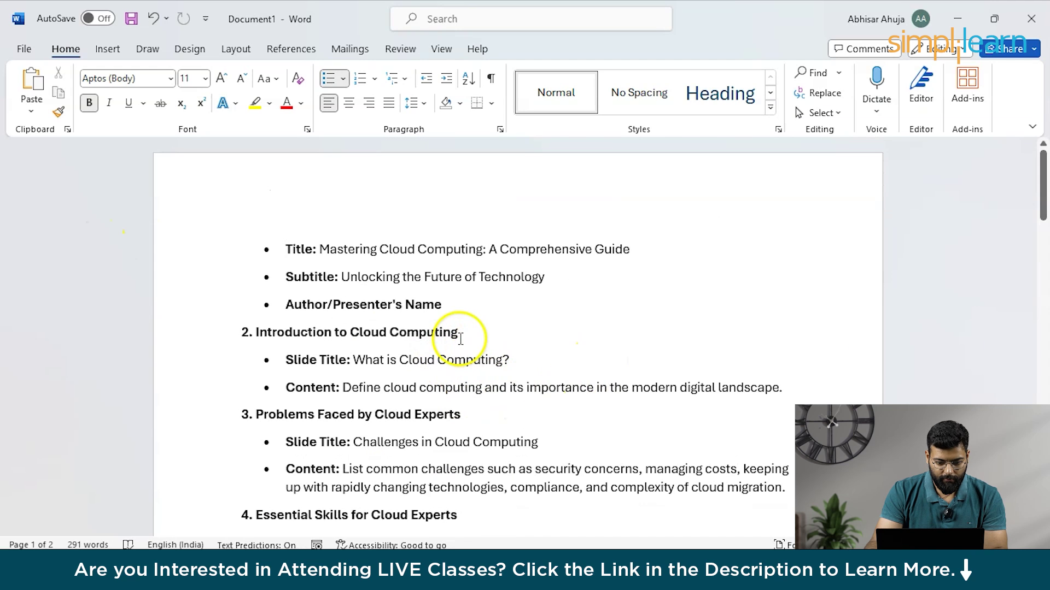
pyautogui.click(464, 351)
pyautogui.hotkey('ctrl', 'z')
pyautogui.click(374, 337)
# - Delete the '1. Title Slide' and '2. Introduction to Cloud Computing' headings
pyautogui.moveTo(324, 249); pyautogui.dragTo(206, 241)
pyautogui.moveTo(462, 360); pyautogui.dragTo(246, 359)
pyautogui.press('Delete')
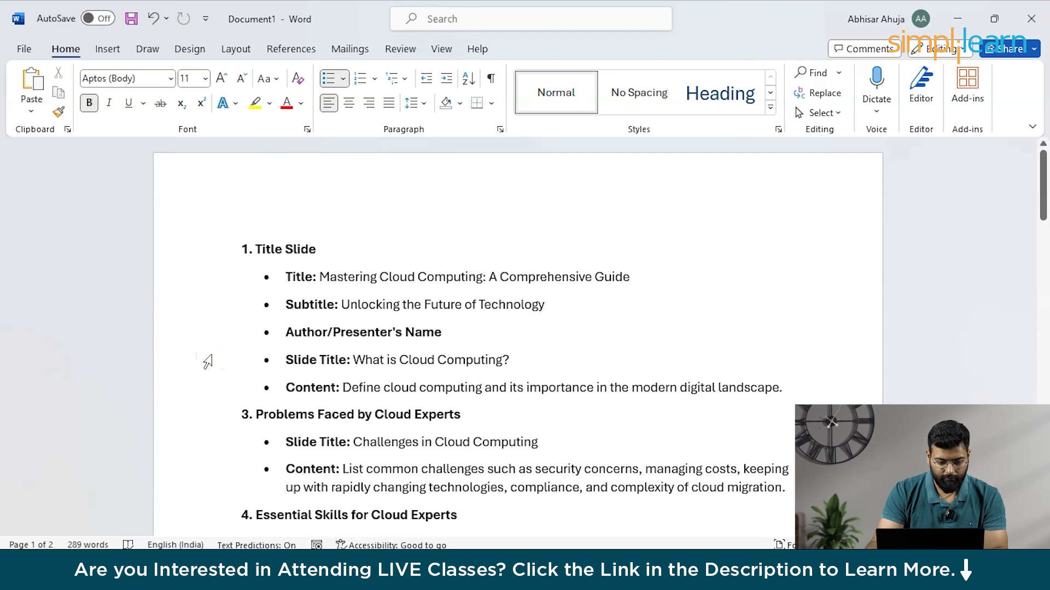
pyautogui.hotkey('ctrl', 'z')
pyautogui.click(315, 256)
pyautogui.click(169, 249)
pyautogui.press('Delete')
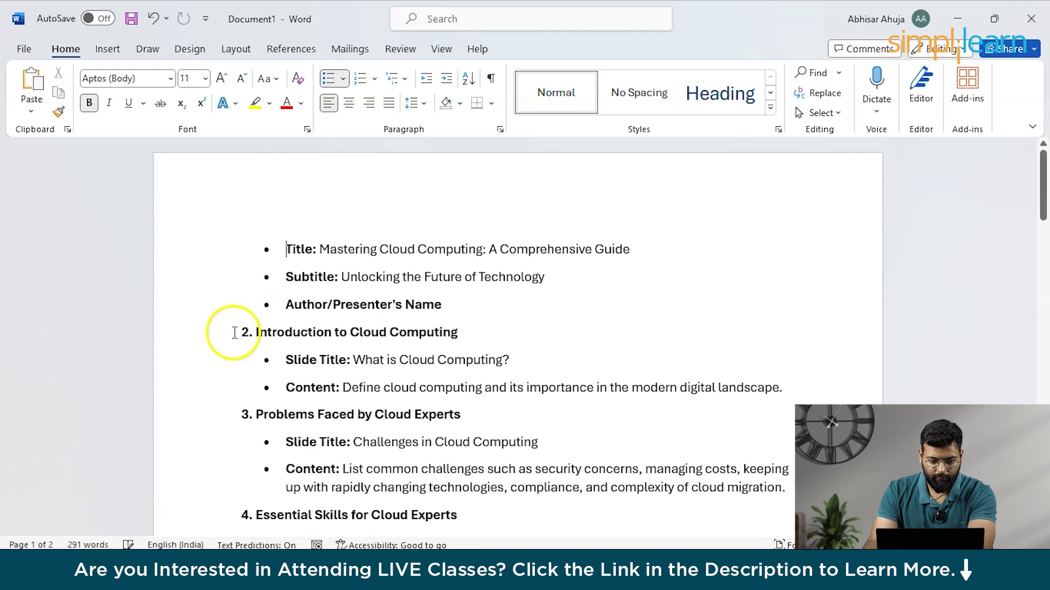
pyautogui.moveTo(490, 334); pyautogui.dragTo(205, 335)
pyautogui.press('Delete')
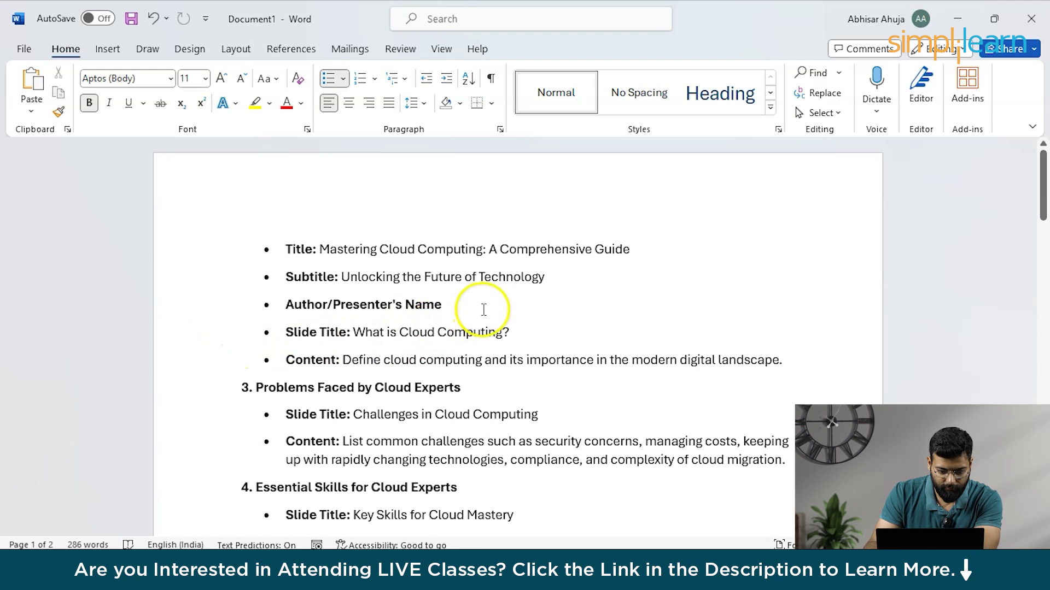
# - Add a blank unbulleted line after the presenter line and delete the Problems Faced by Cloud Experts heading
pyautogui.click(480, 305)
pyautogui.press('Return')
pyautogui.press('BackSpace')
pyautogui.scroll(-1, 481, 349)
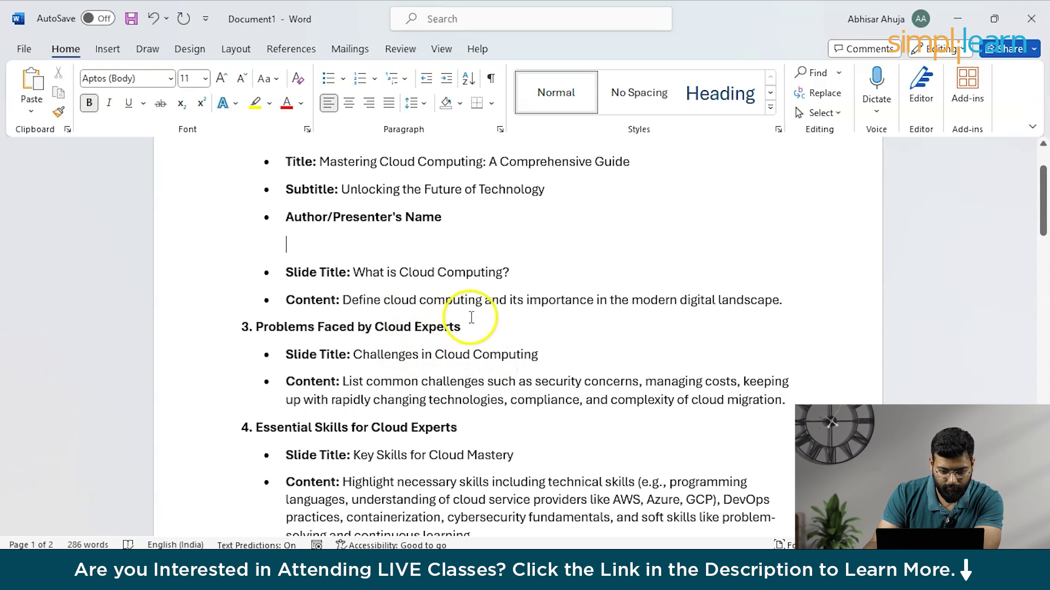
pyautogui.click(479, 333)
pyautogui.press('Return')
pyautogui.moveTo(473, 339); pyautogui.dragTo(202, 335)
pyautogui.press('BackSpace')
# - Insert blank lines and remove the Essential Skills and Roadmap to Mastering Cloud Computing headings
pyautogui.scroll(-1, 387, 370)
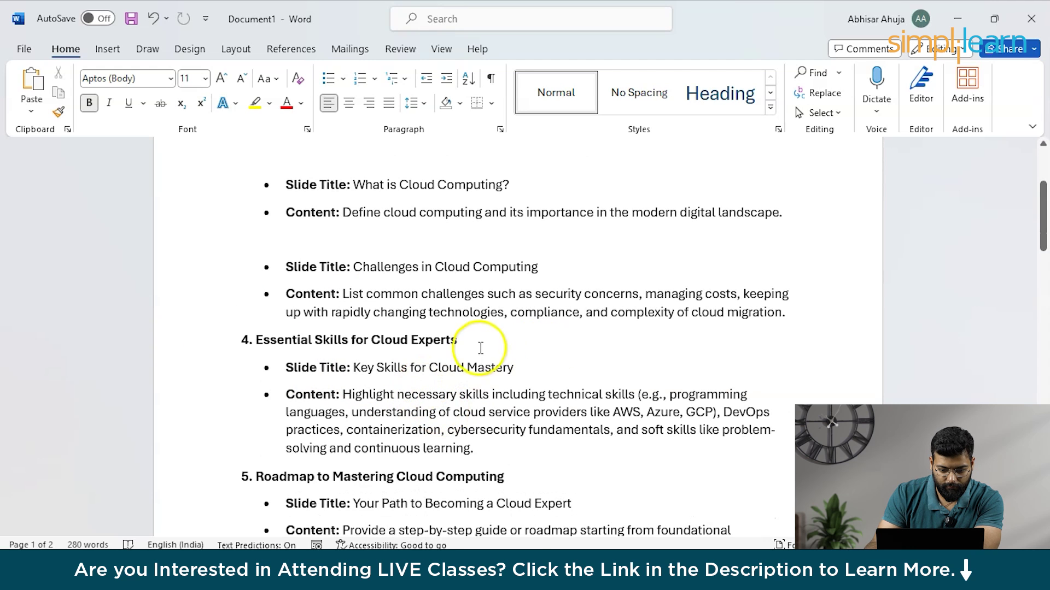
pyautogui.click(484, 347)
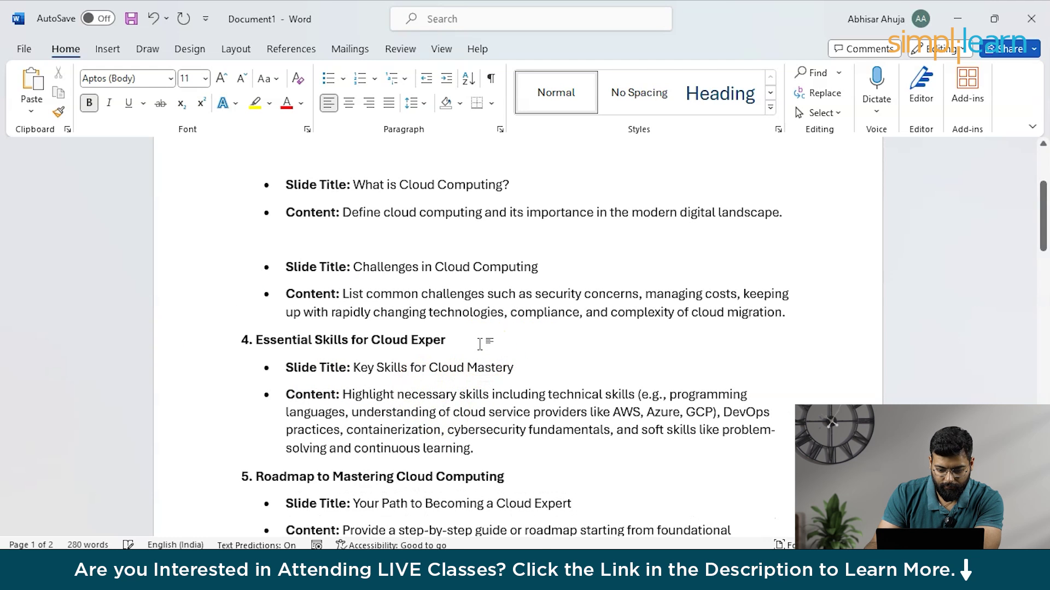
pyautogui.press('Return')
pyautogui.moveTo(467, 335); pyautogui.dragTo(208, 357)
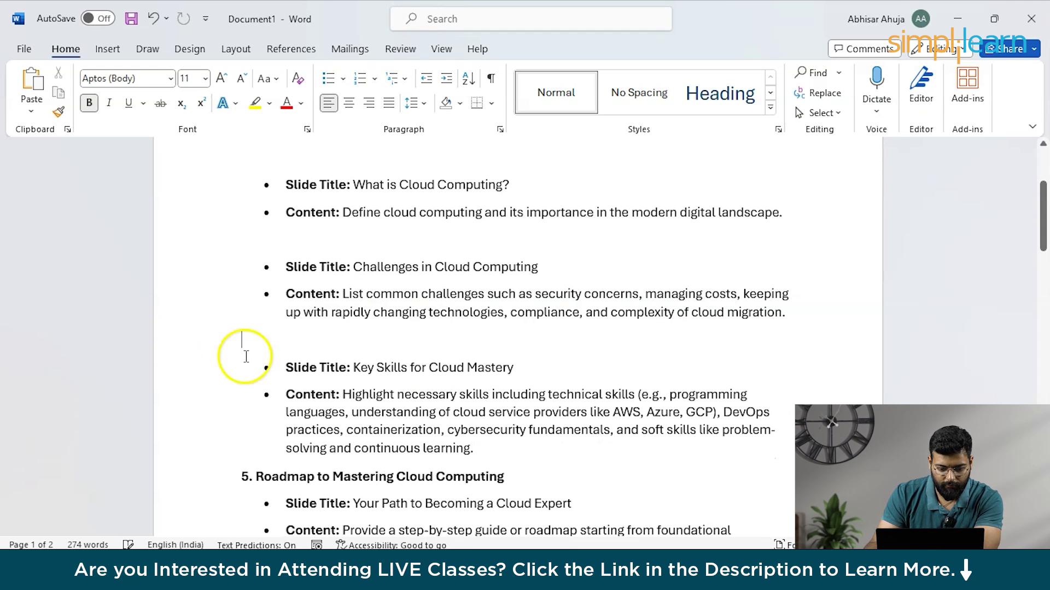
pyautogui.scroll(-3, 277, 367)
pyautogui.click(499, 362)
pyautogui.press('Return')
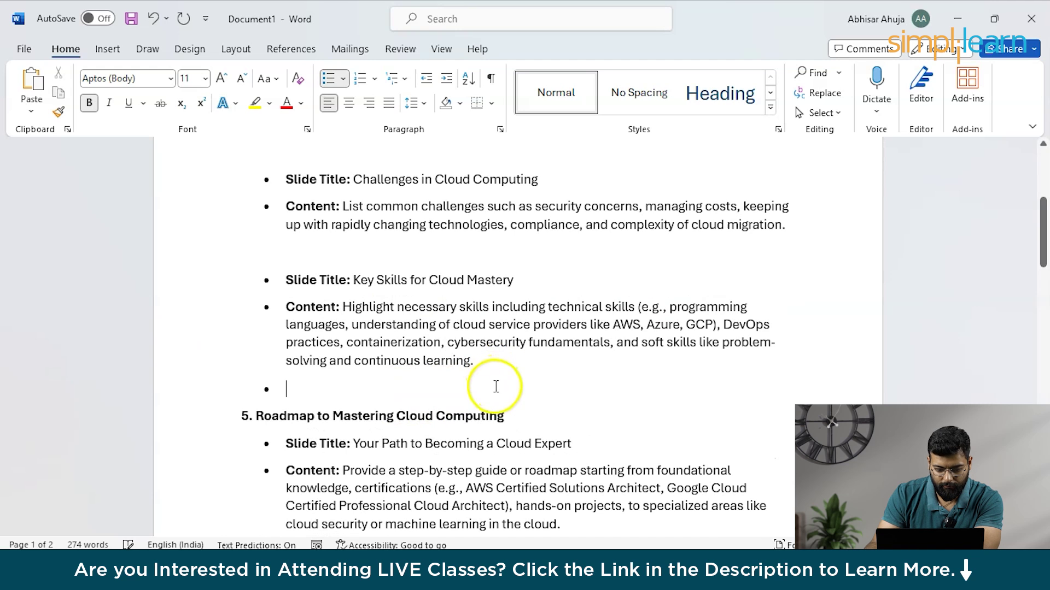
pyautogui.moveTo(504, 416); pyautogui.dragTo(219, 416)
pyautogui.press('BackSpace')
# - Delete the Roles in Cloud Computing and Salary Expectations headings, leaving a blank unbulleted line
pyautogui.scroll(-3, 354, 407)
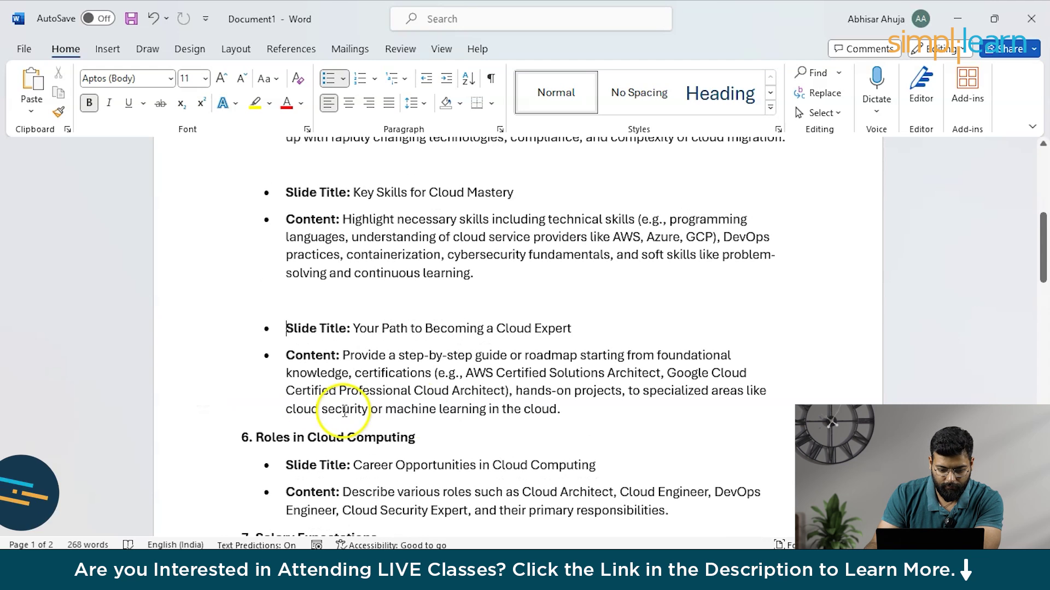
pyautogui.click(442, 437)
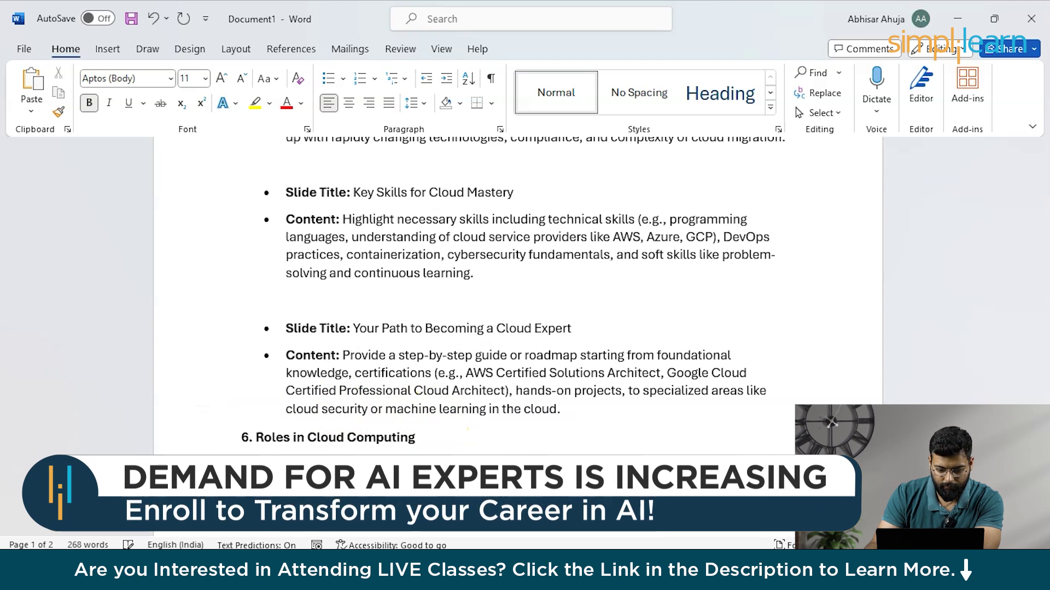
pyautogui.moveTo(443, 438); pyautogui.dragTo(238, 437)
pyautogui.press('BackSpace')
pyautogui.scroll(-6, 354, 432)
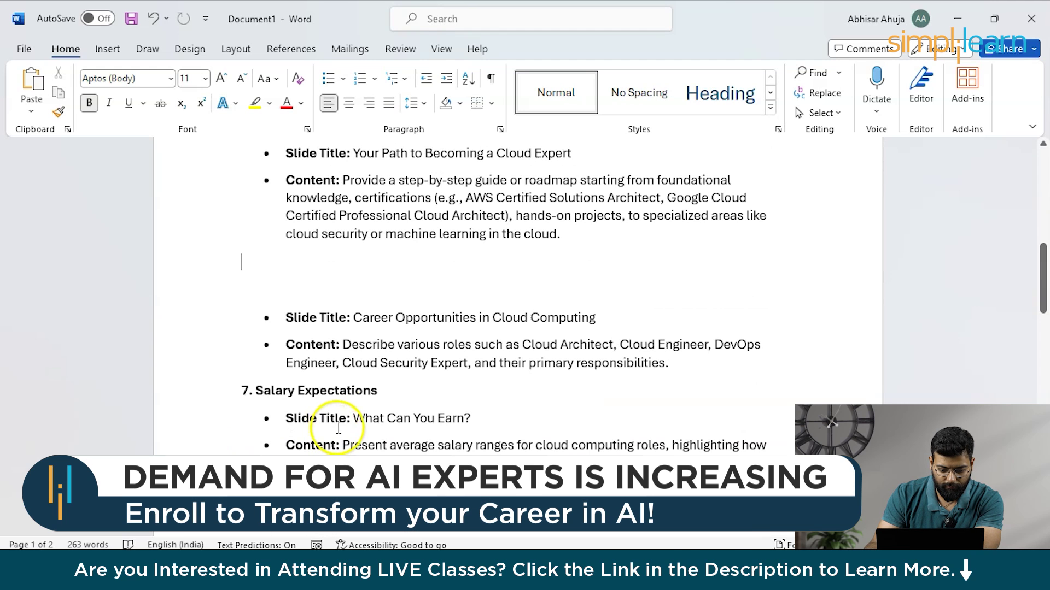
pyautogui.moveTo(378, 391); pyautogui.dragTo(206, 391)
pyautogui.press('BackSpace')
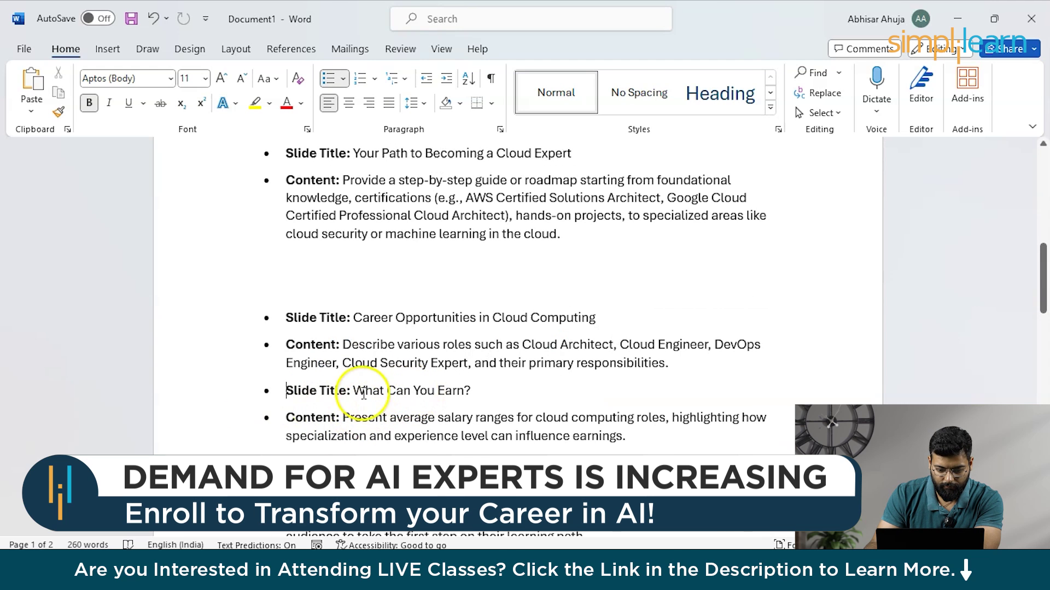
pyautogui.press('Return')
pyautogui.press('BackSpace')
# - Clear the Conclusion and Call to Action heading and delete the Author/Presenter's Name line
pyautogui.scroll(-3, 383, 405)
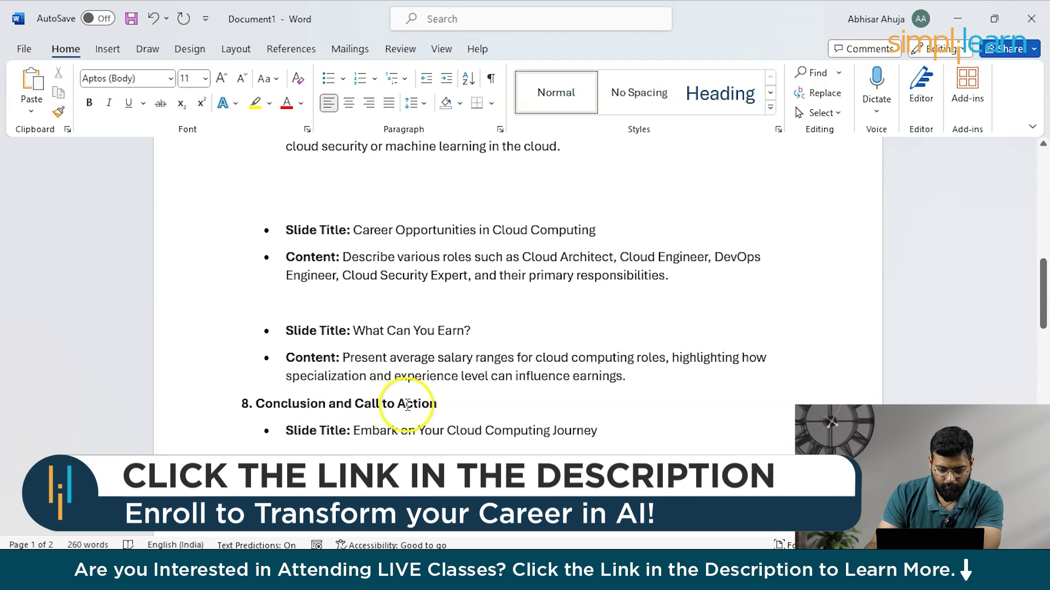
pyautogui.click(464, 401)
pyautogui.hotkey('shift', 'Home')
pyautogui.press('BackSpace')
pyautogui.scroll(-3, 370, 370)
pyautogui.scroll(15, 366, 371)
pyautogui.click(296, 317)
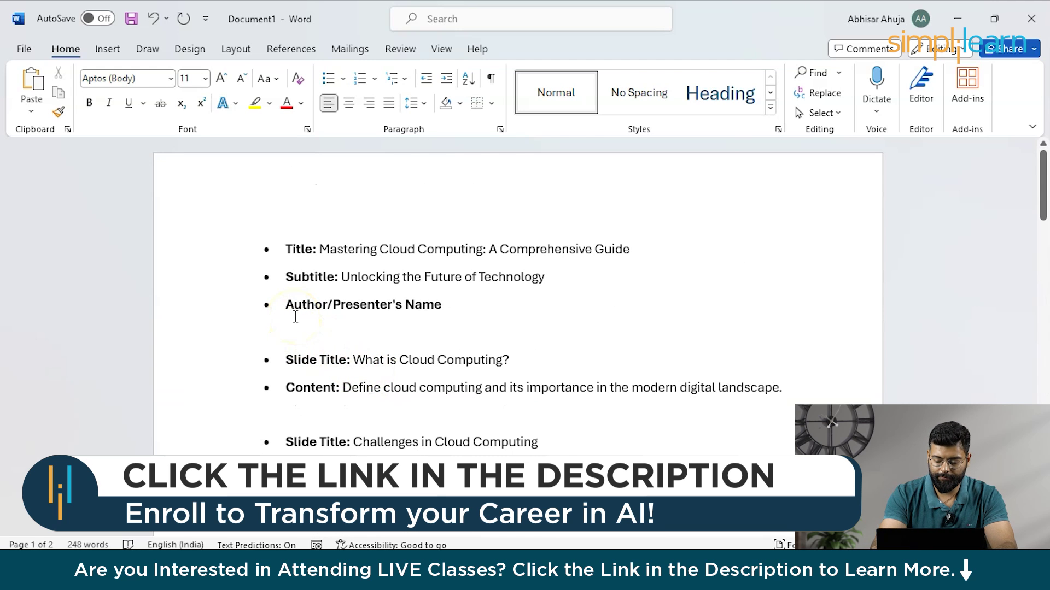
pyautogui.tripleClick(265, 316)
pyautogui.press('BackSpace')
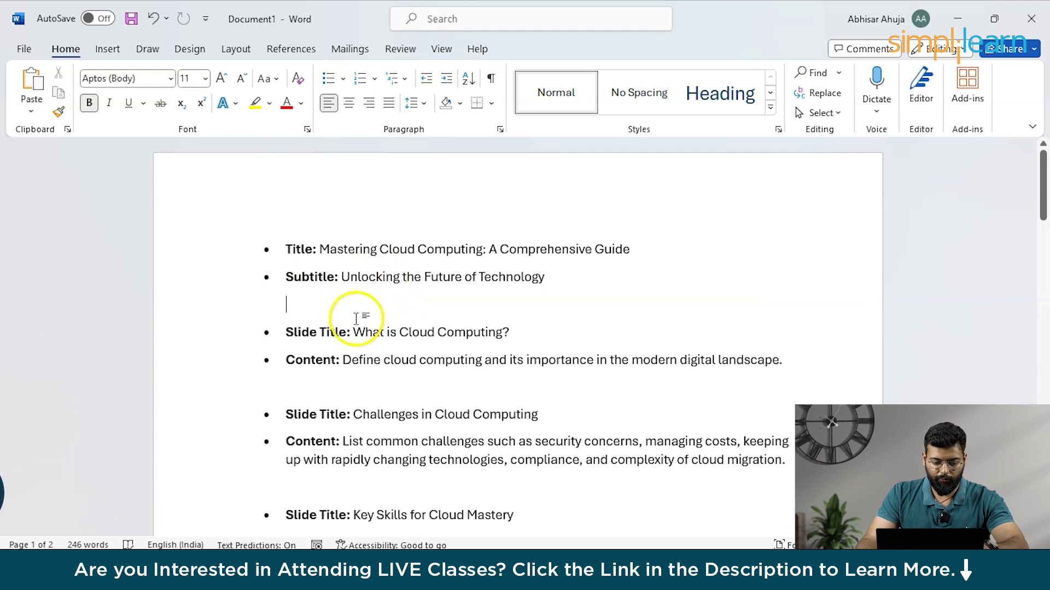
# - In Outline view, strip 'Title:' so line one reads 'Mastering Cloud Computing: A Comprehensive Guide'
pyautogui.click(441, 49)
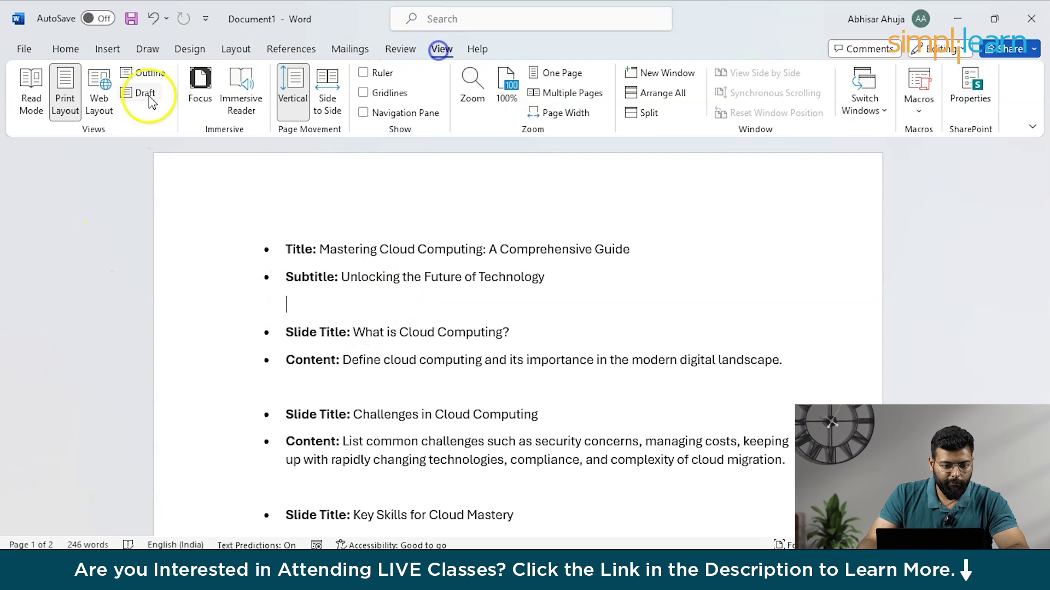
pyautogui.click(147, 74)
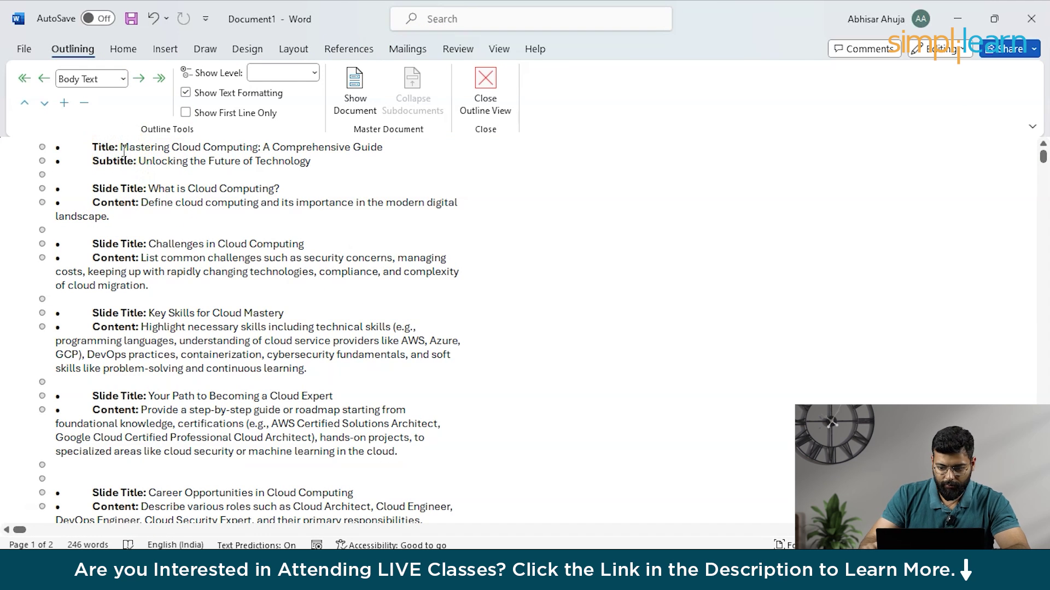
pyautogui.press('BackSpace')
pyautogui.press('BackSpace')
pyautogui.press('BackSpace')
pyautogui.press('BackSpace')
pyautogui.press('BackSpace')
pyautogui.press('BackSpace')
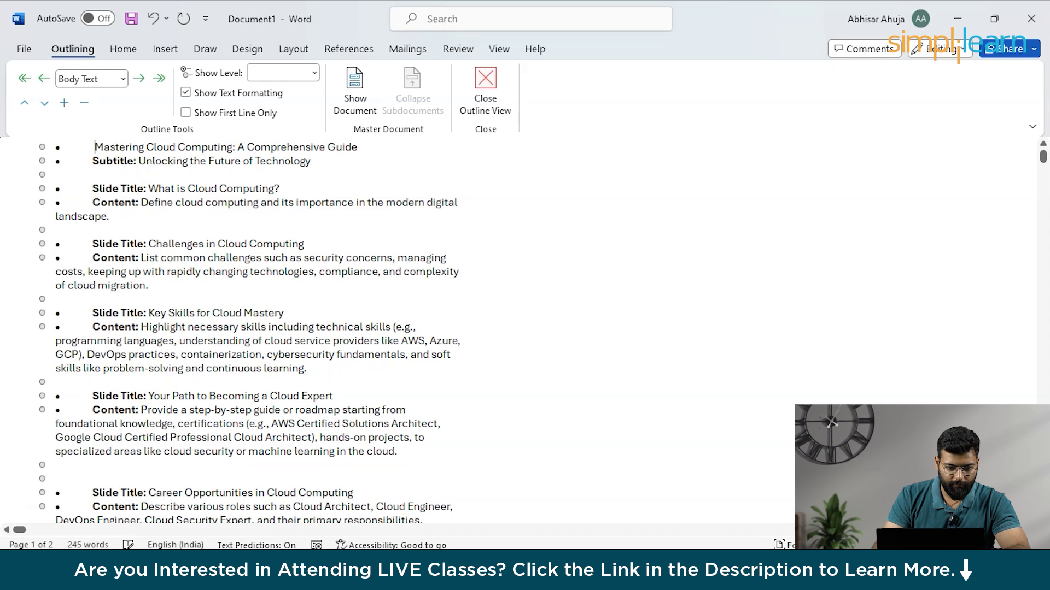
pyautogui.moveTo(358, 147); pyautogui.dragTo(108, 143)
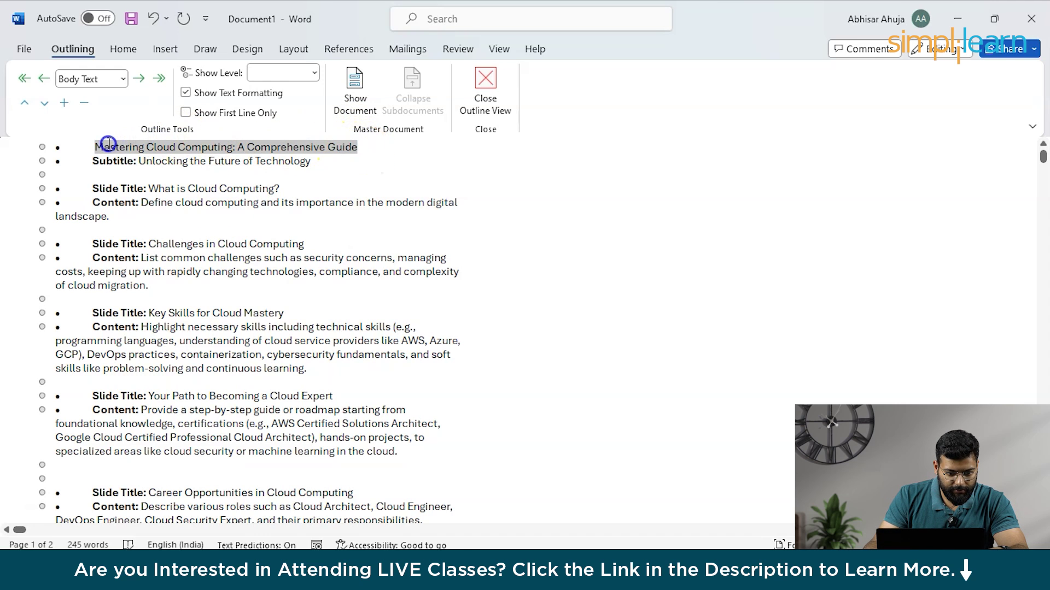
pyautogui.click(258, 188)
pyautogui.click(485, 87)
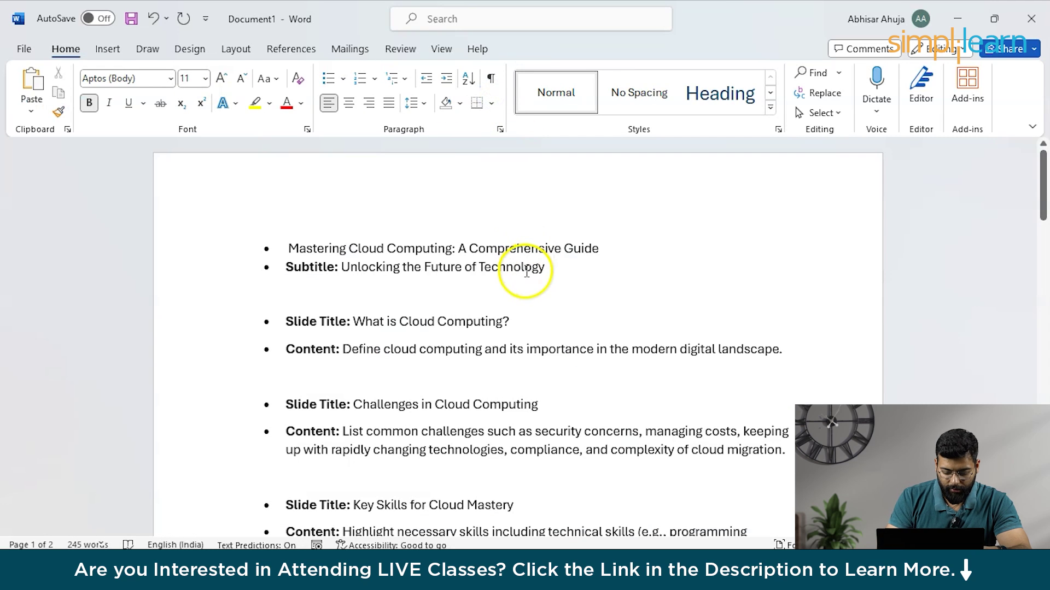
# - Replace all 'Slide Title' occurrences with nothing using Find and Replace
pyautogui.hotkey('ctrl', 'h')
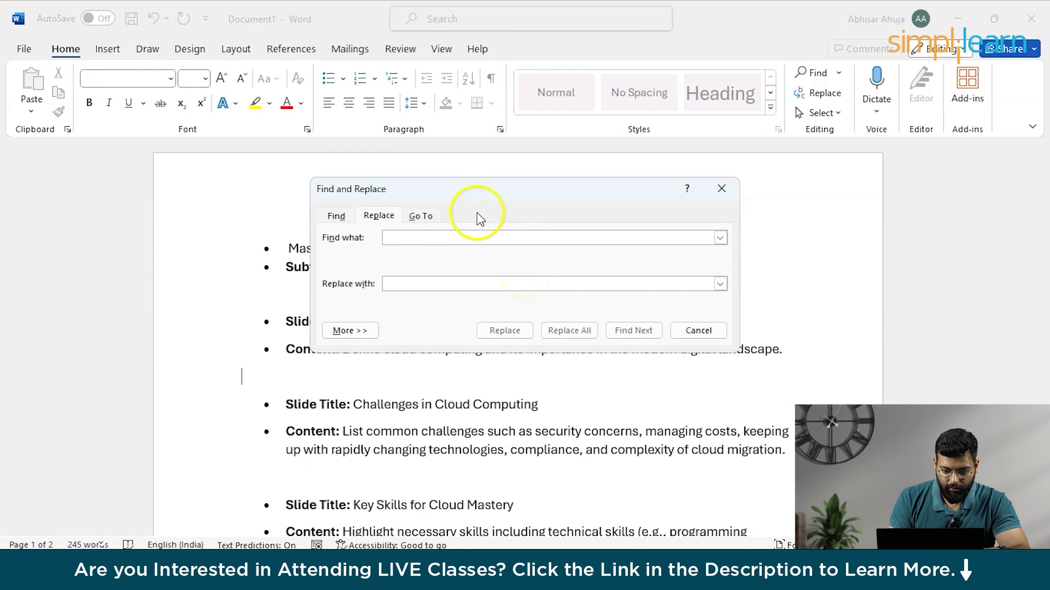
pyautogui.click(487, 238)
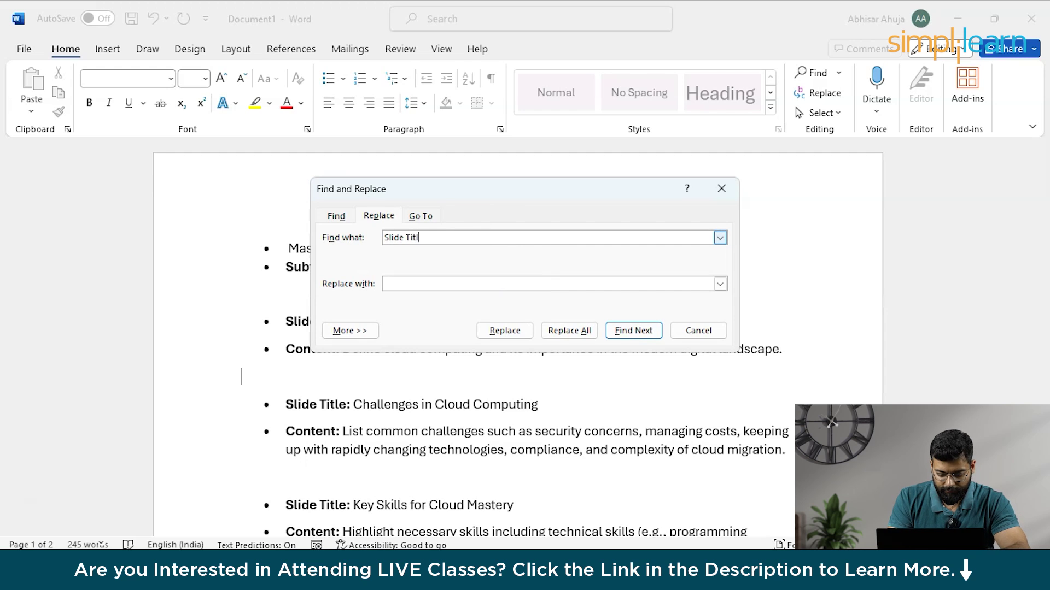
pyautogui.click(481, 282)
pyautogui.click(569, 330)
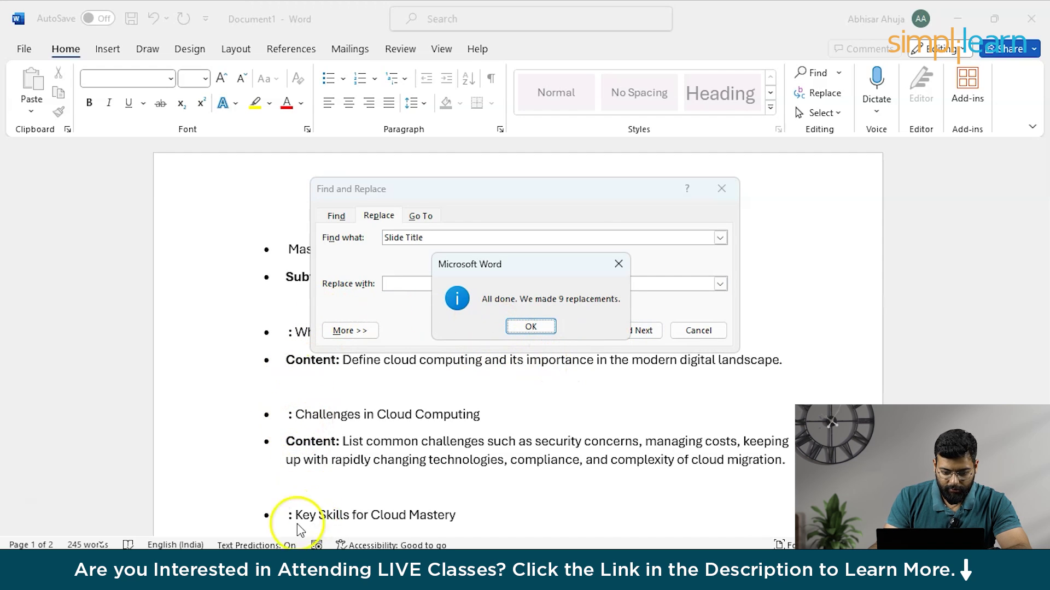
pyautogui.click(530, 328)
# - Replace all colons ':' with nothing and close Find and Replace
pyautogui.write(':')
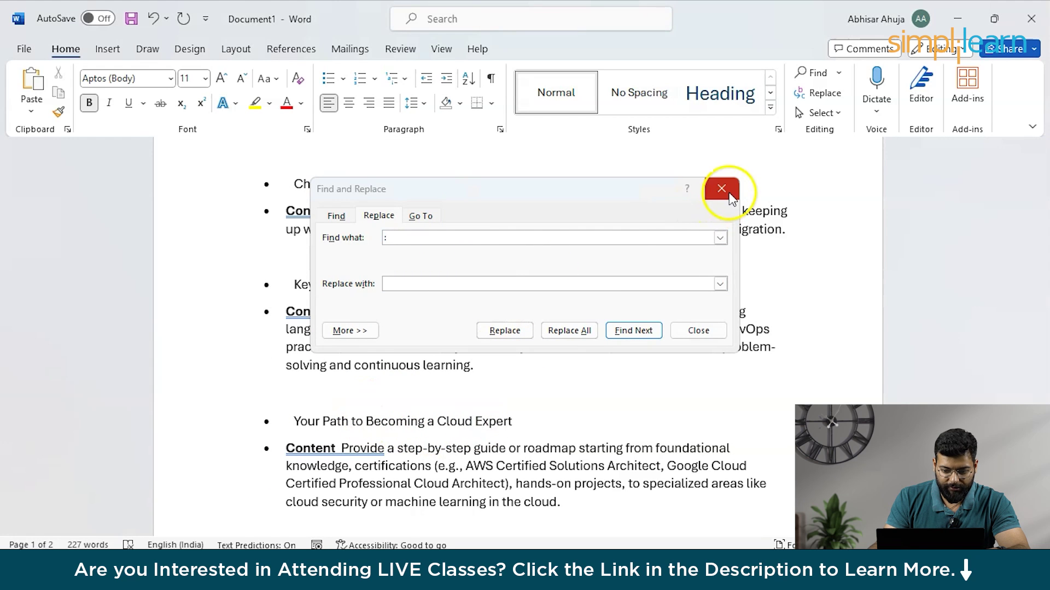
pyautogui.click(721, 189)
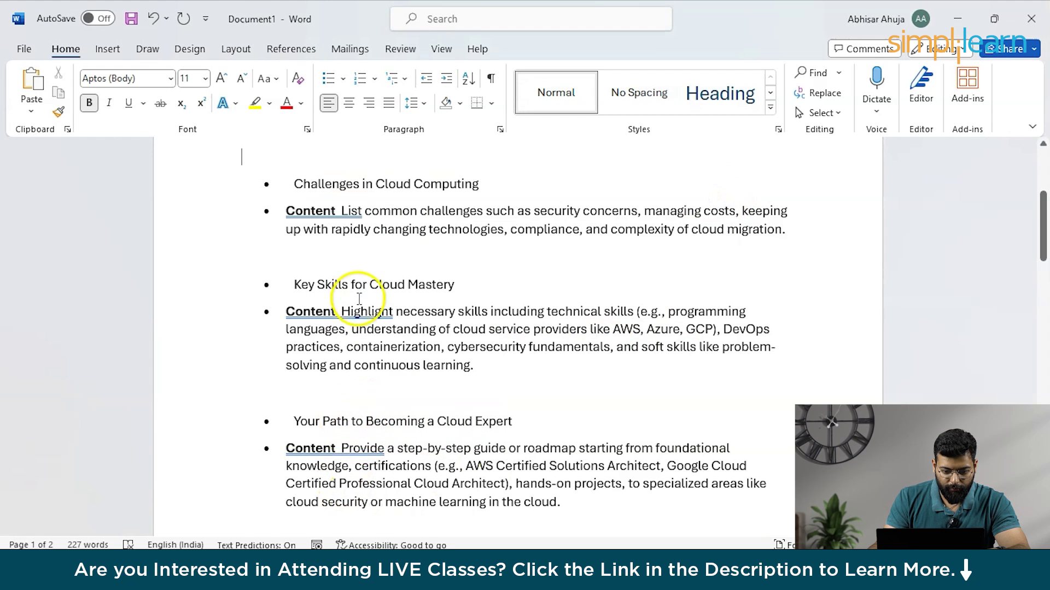
pyautogui.scroll(3, 396, 333)
pyautogui.scroll(1, 501, 337)
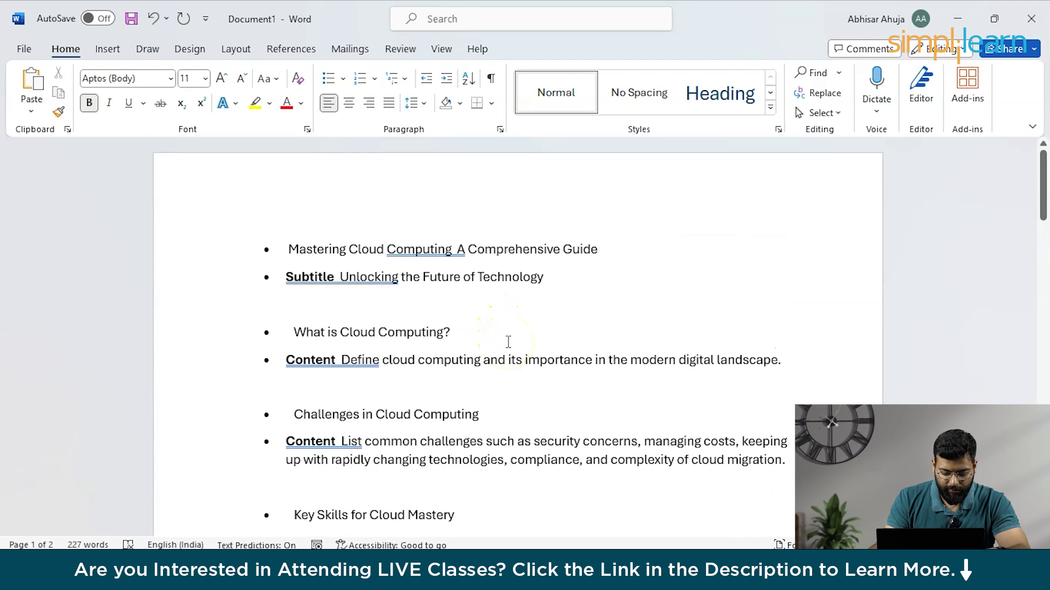
# - Replace all 'Content' labels with nothing using Find and Replace
pyautogui.hotkey('ctrl', 'h')
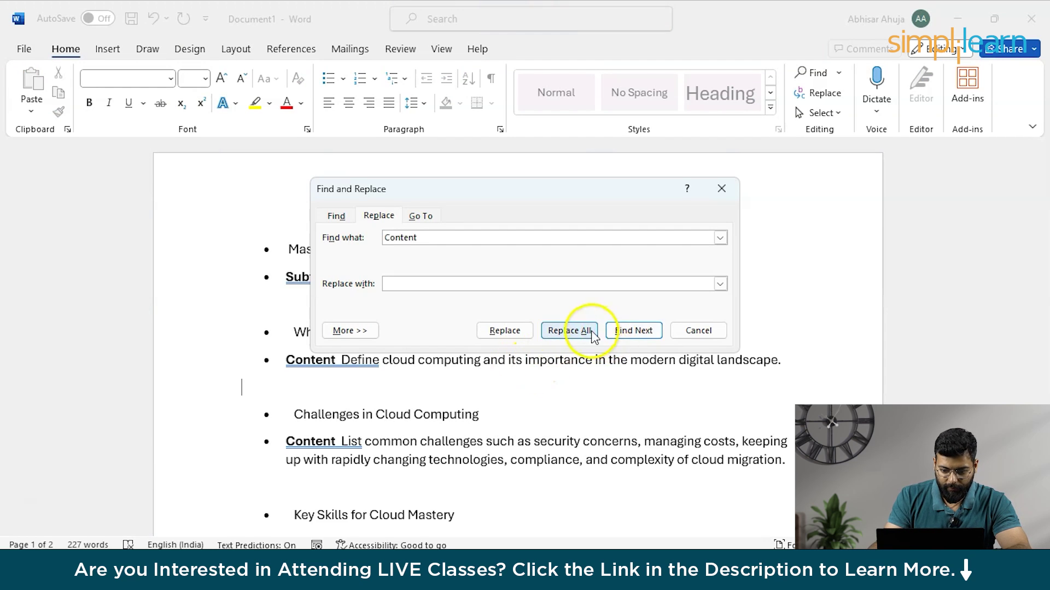
pyautogui.click(574, 331)
pyautogui.click(528, 326)
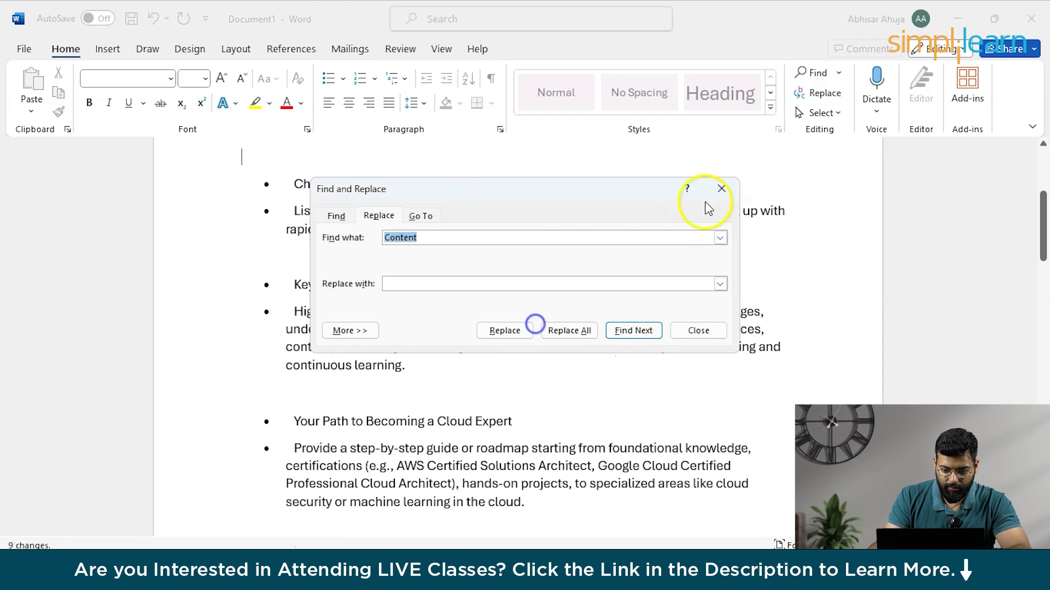
pyautogui.click(721, 189)
pyautogui.scroll(1, 437, 273)
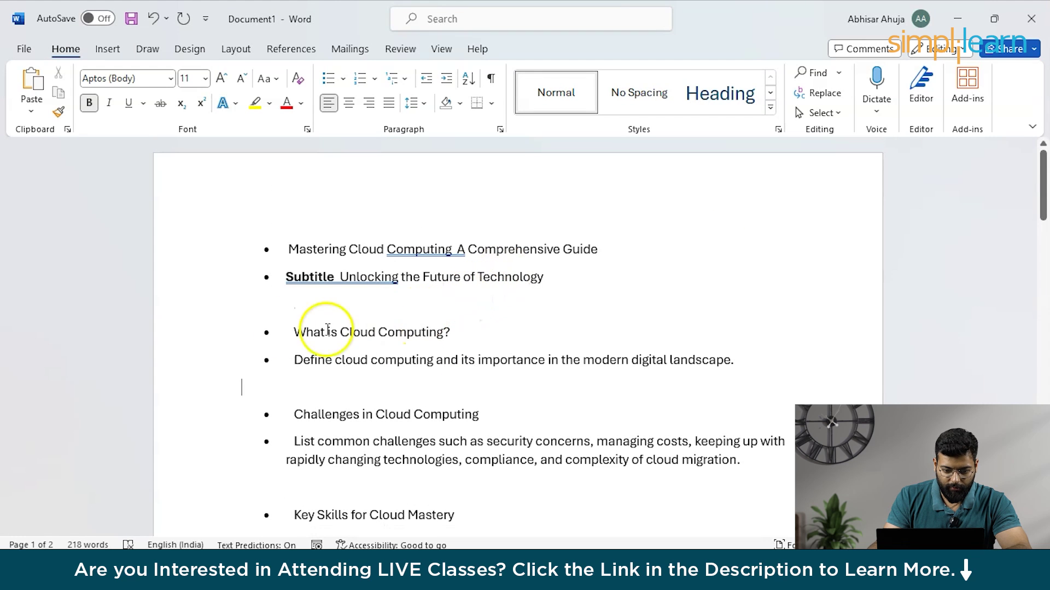
# - Remove the stray space before 'Mastering' and the 'Subtitle' label on the second bullet
pyautogui.click(291, 250)
pyautogui.press('BackSpace')
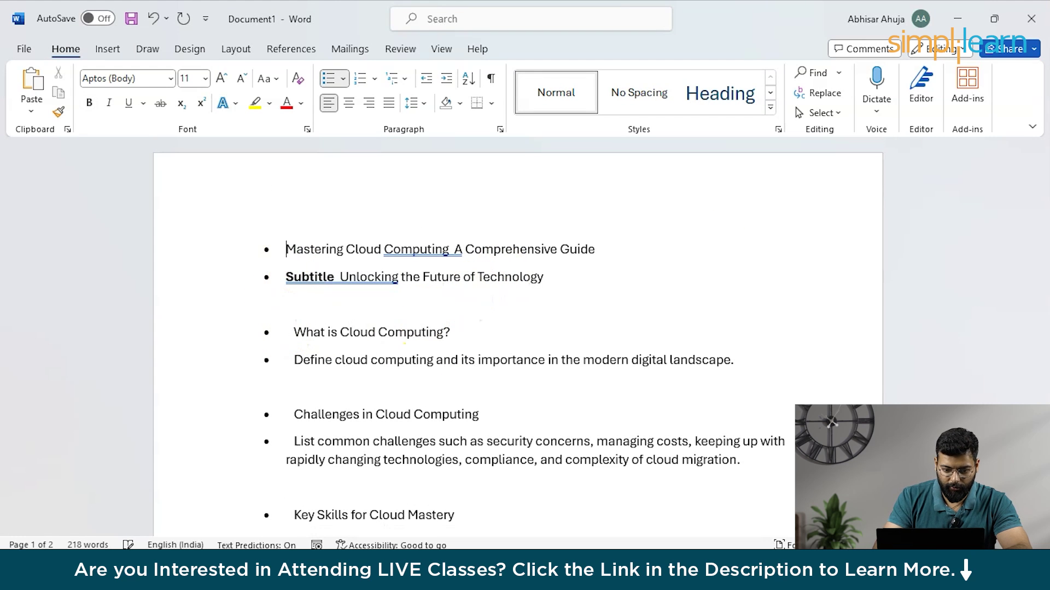
pyautogui.moveTo(303, 283); pyautogui.dragTo(277, 279)
pyautogui.press('BackSpace')
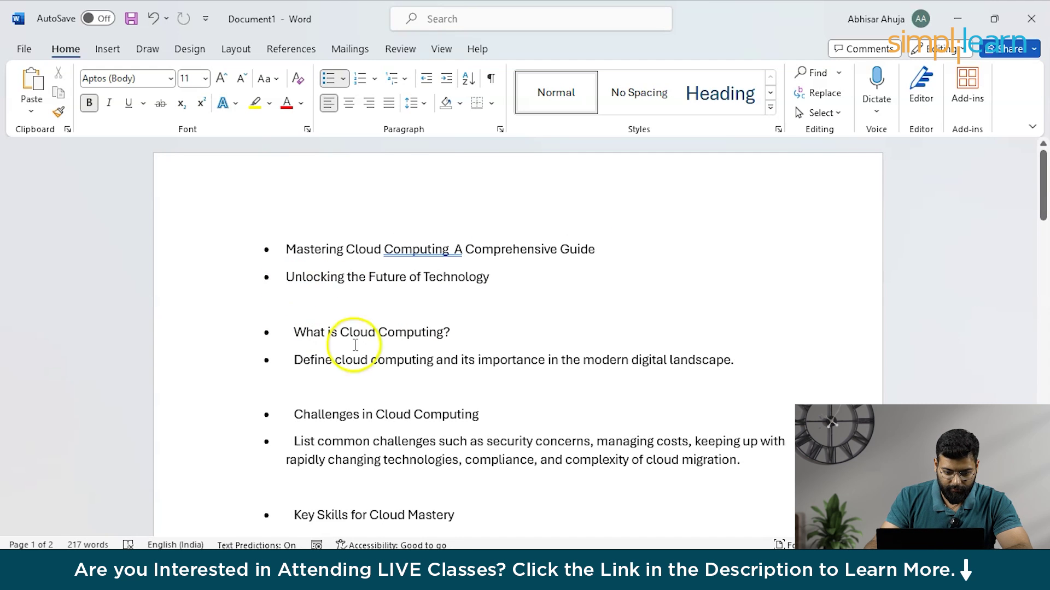
pyautogui.scroll(-8, 354, 413)
pyautogui.scroll(-10, 354, 412)
pyautogui.scroll(18, 354, 408)
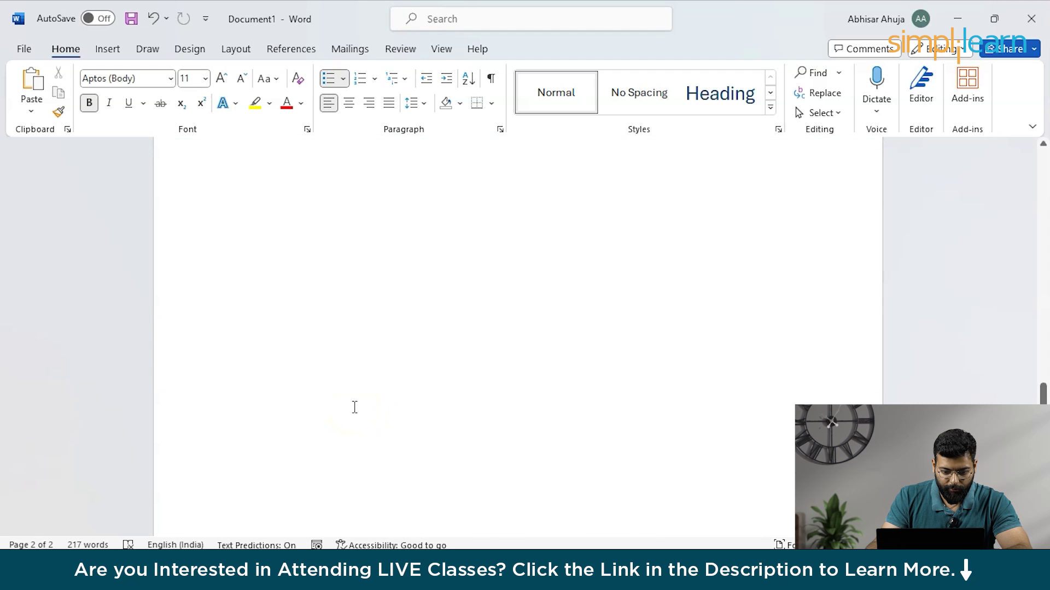
# - In Outline view, select the Mastering Cloud Computing, What is Cloud Computing?, Challenges and Key Skills titles
pyautogui.click(448, 49)
pyautogui.click(159, 73)
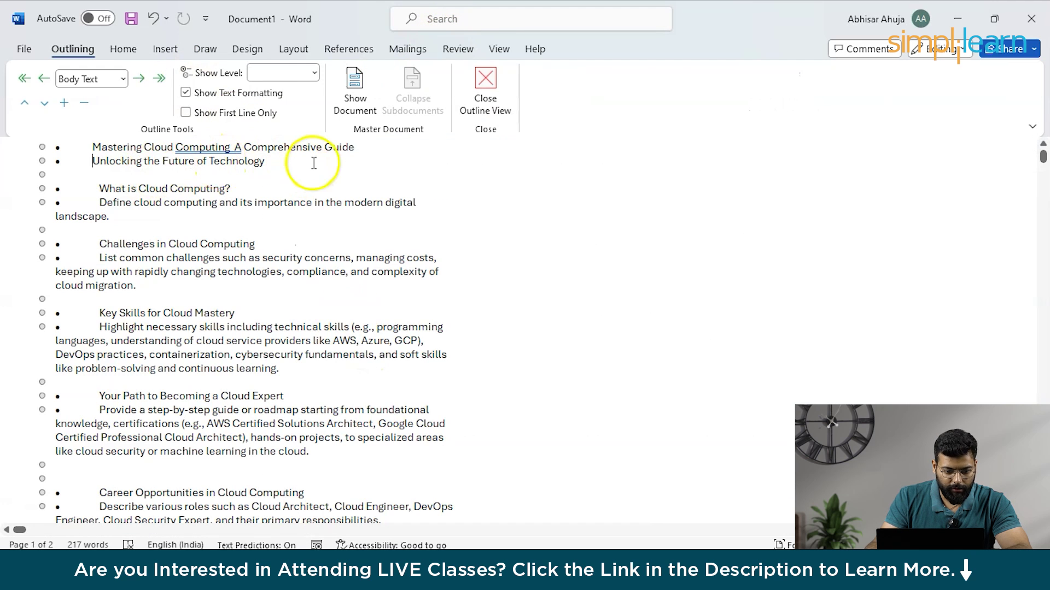
pyautogui.moveTo(357, 148); pyautogui.dragTo(109, 147)
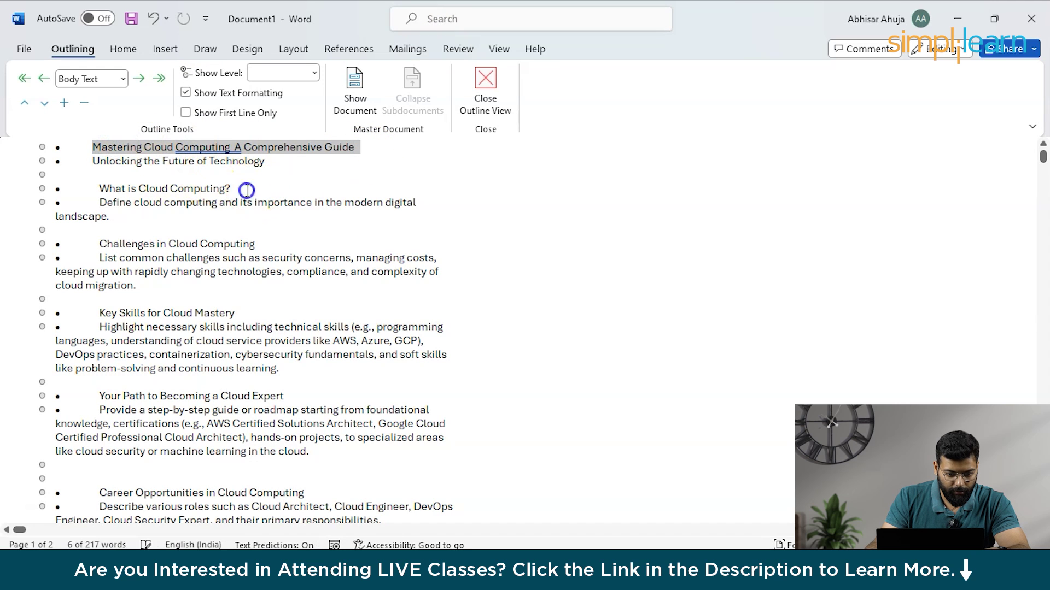
pyautogui.moveTo(235, 190); pyautogui.dragTo(90, 192)
pyautogui.moveTo(286, 246); pyautogui.dragTo(99, 246)
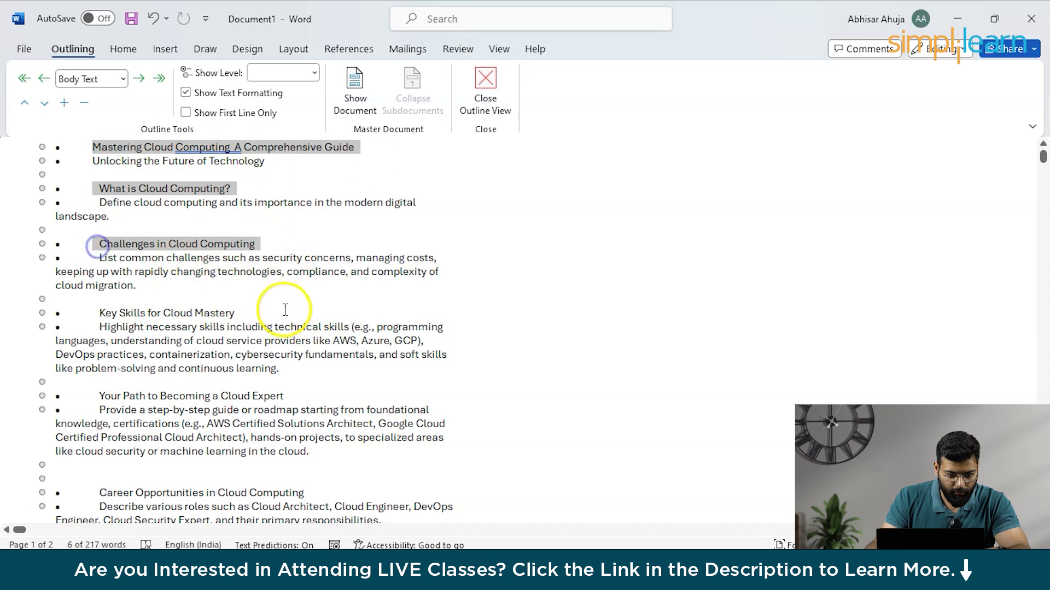
pyautogui.moveTo(285, 310); pyautogui.dragTo(89, 313)
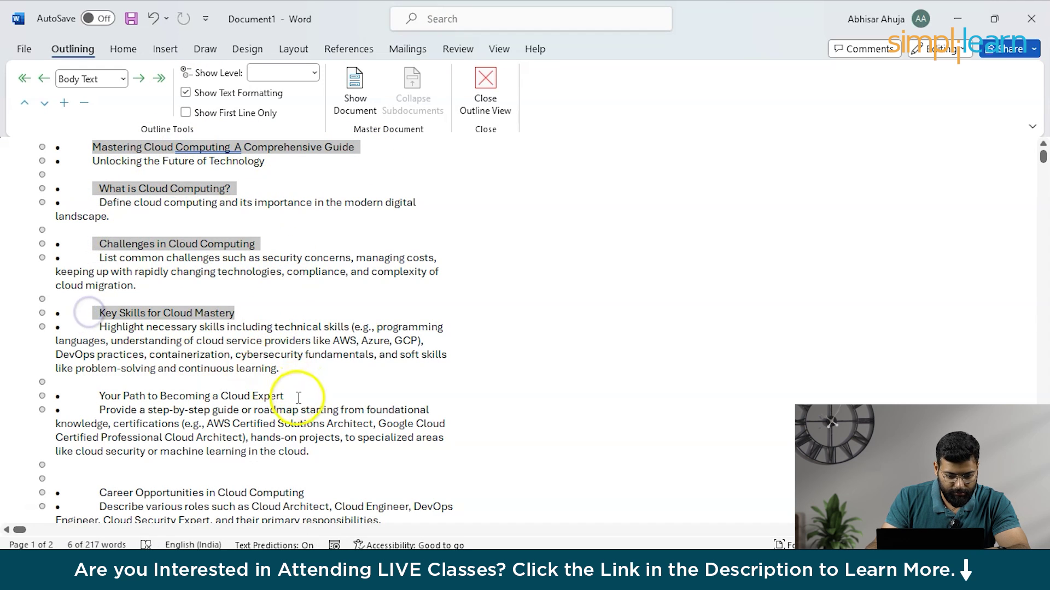
# - Add the remaining titles through Questions & Answers and set them all to Level 1
pyautogui.moveTo(284, 396); pyautogui.dragTo(107, 396)
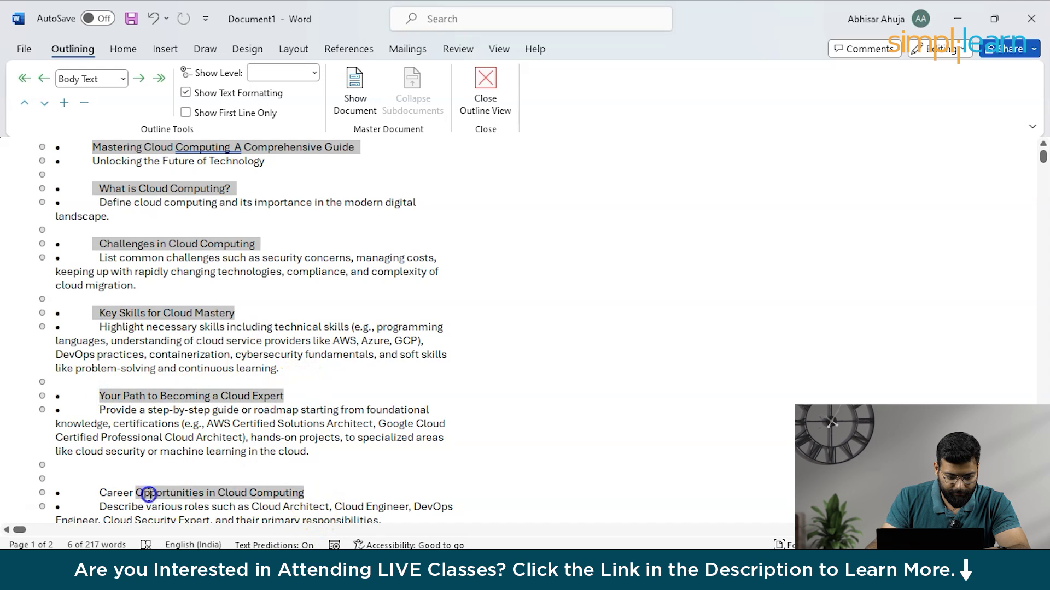
pyautogui.scroll(-6, 301, 383)
pyautogui.moveTo(303, 355); pyautogui.dragTo(101, 355)
pyautogui.moveTo(178, 405); pyautogui.dragTo(127, 411)
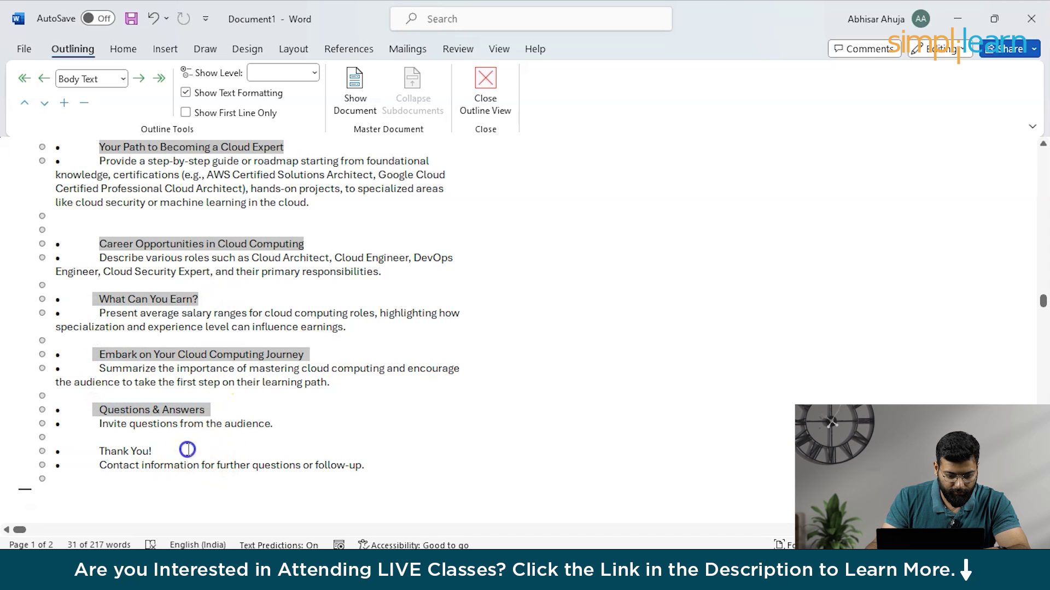
pyautogui.click(122, 79)
pyautogui.click(105, 100)
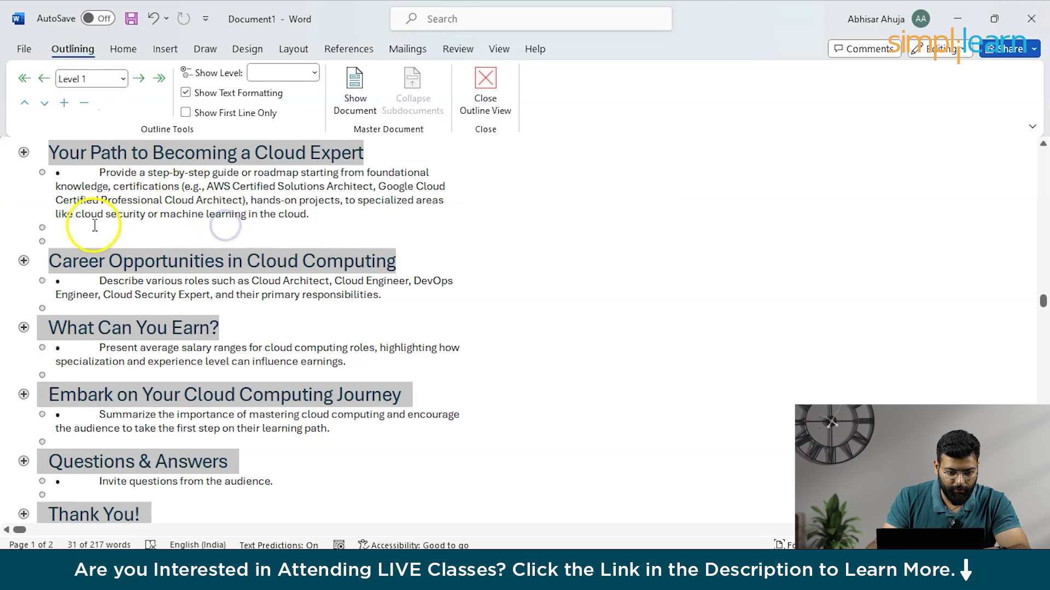
pyautogui.click(85, 215)
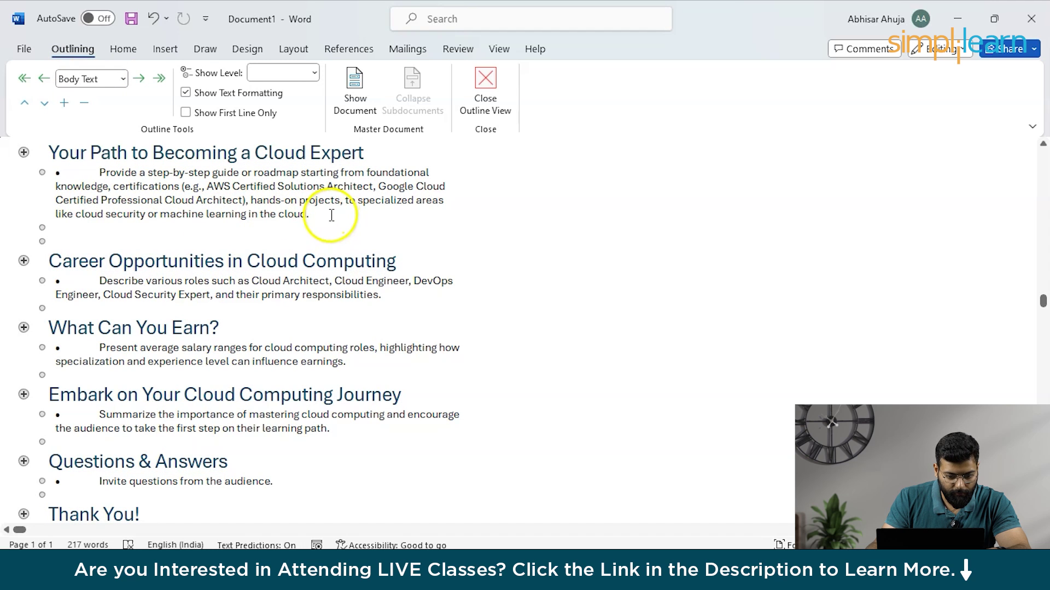
pyautogui.moveTo(320, 214); pyautogui.dragTo(55, 174)
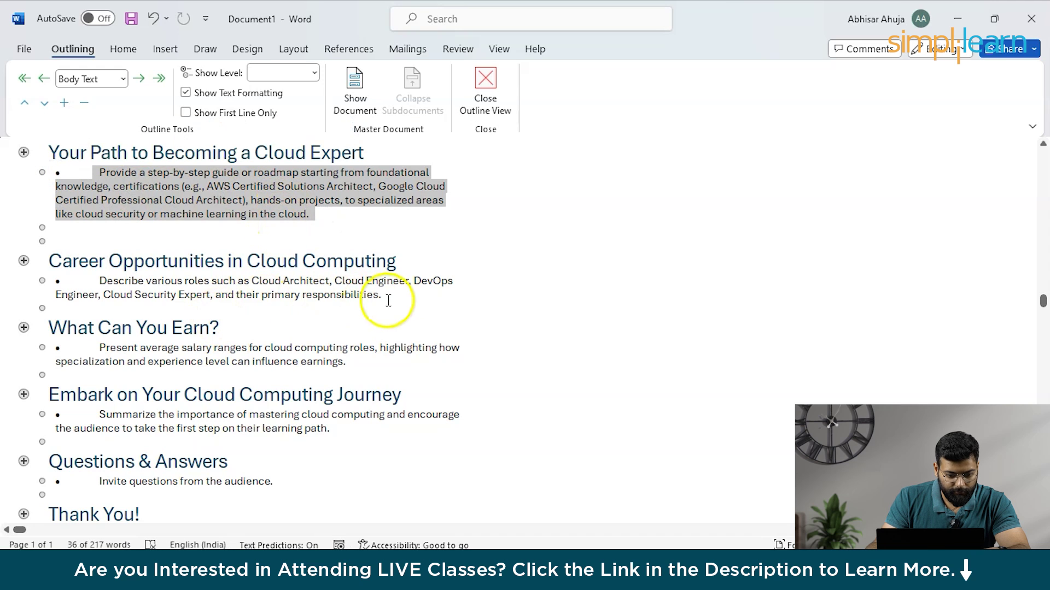
# - Make the step-by-step, roles, salary ranges, summary and contact paragraphs Level 2 items
pyautogui.moveTo(393, 298); pyautogui.dragTo(106, 277)
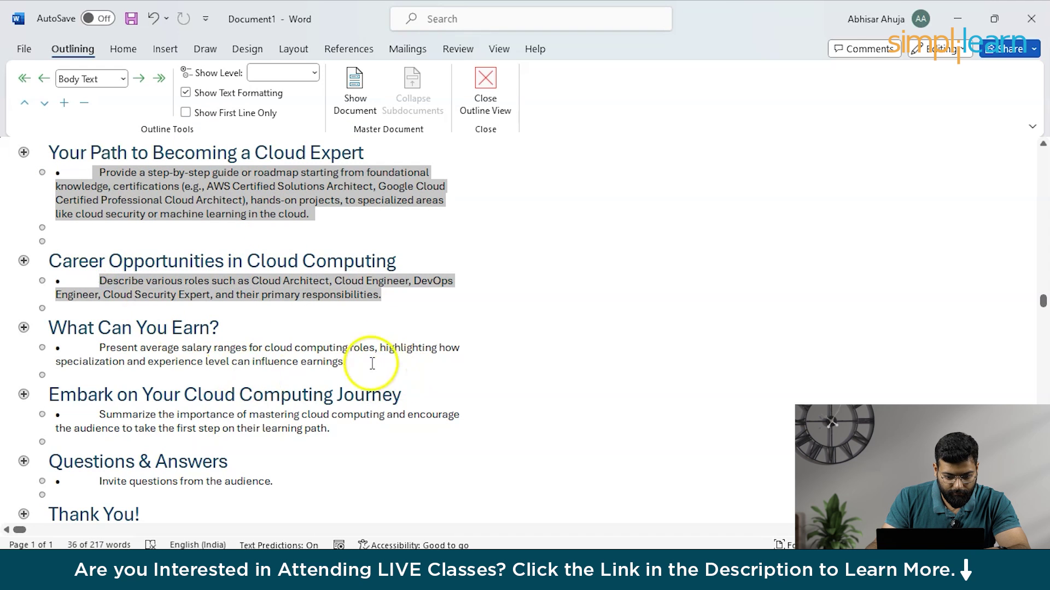
pyautogui.moveTo(370, 363); pyautogui.dragTo(95, 348)
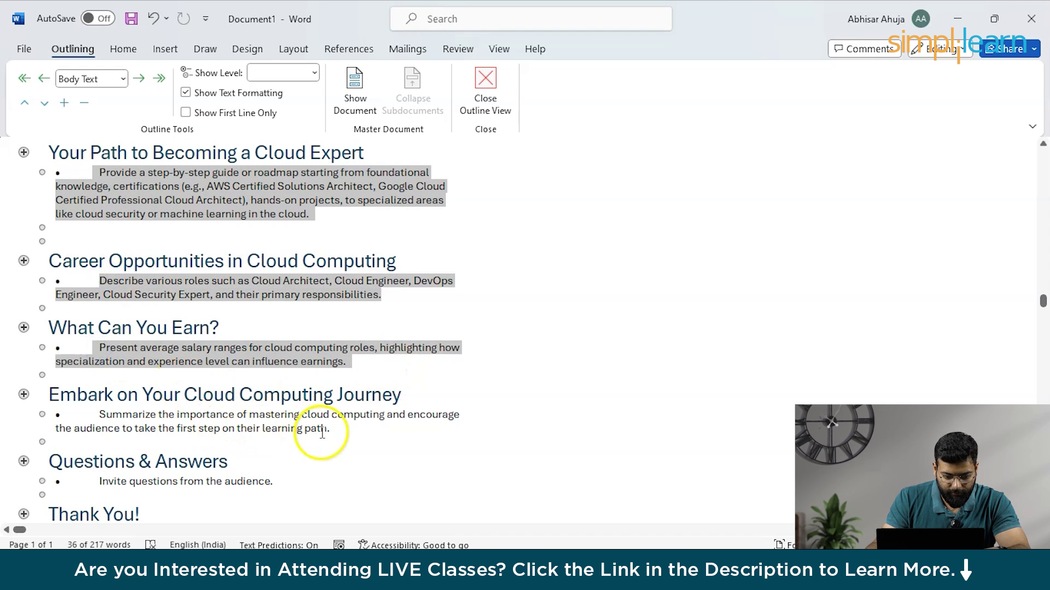
pyautogui.moveTo(346, 430); pyautogui.dragTo(122, 409)
pyautogui.scroll(-2, 173, 416)
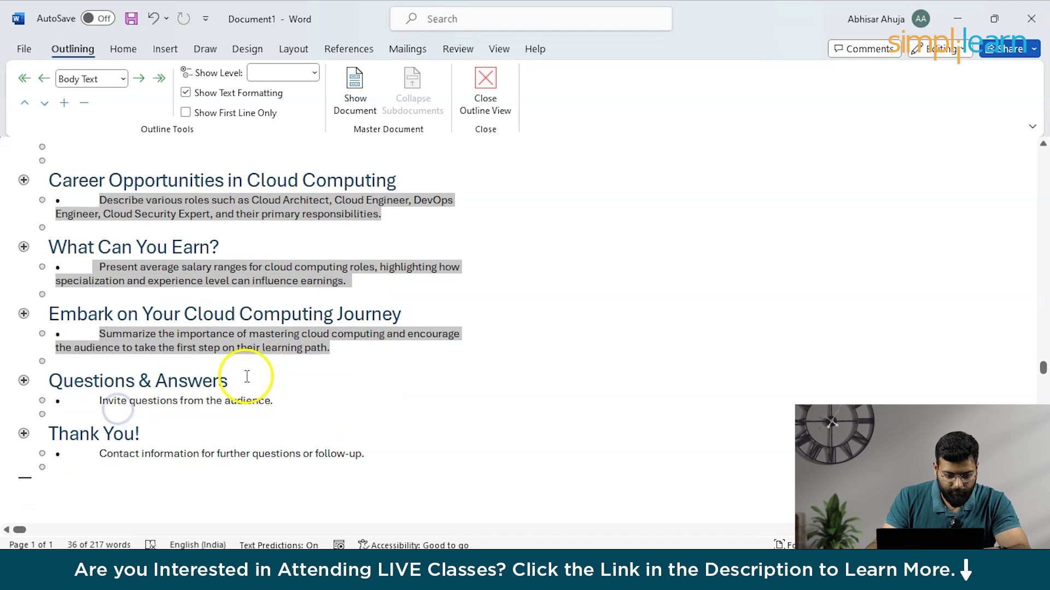
pyautogui.moveTo(273, 402); pyautogui.dragTo(110, 400)
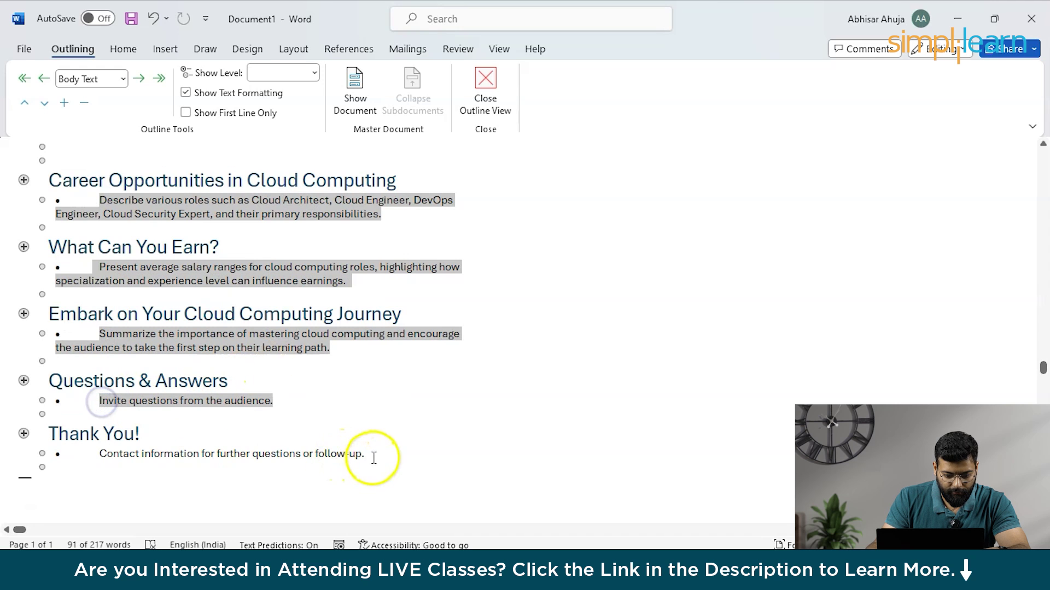
pyautogui.moveTo(370, 455); pyautogui.dragTo(86, 451)
pyautogui.click(113, 77)
pyautogui.click(107, 113)
pyautogui.click(284, 287)
# - Set the Unlocking, Define cloud computing, List challenges and Highlight skills paragraphs to Level 2
pyautogui.scroll(10, 279, 306)
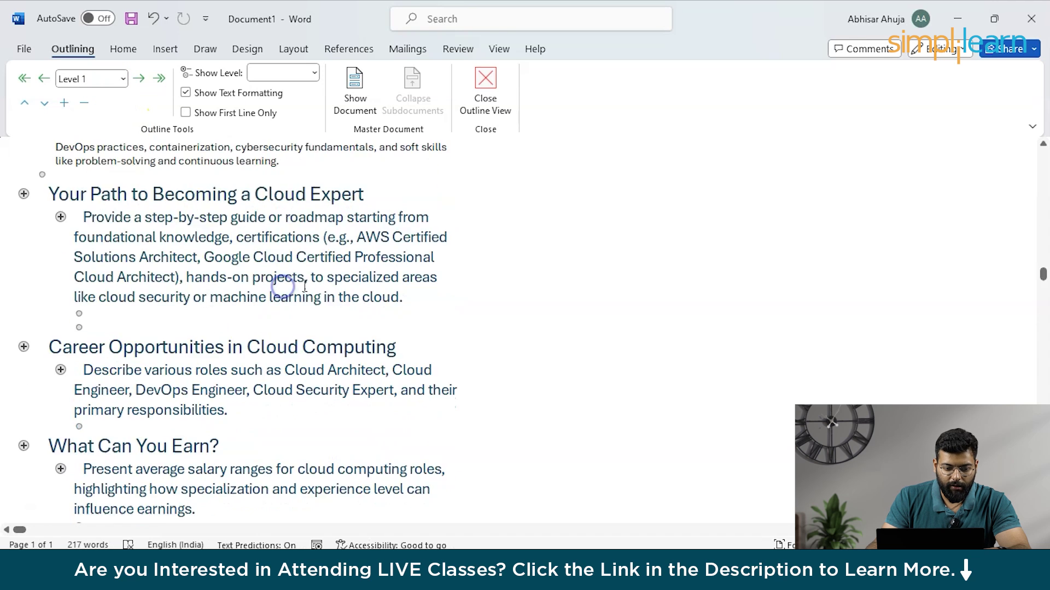
pyautogui.scroll(1, 273, 324)
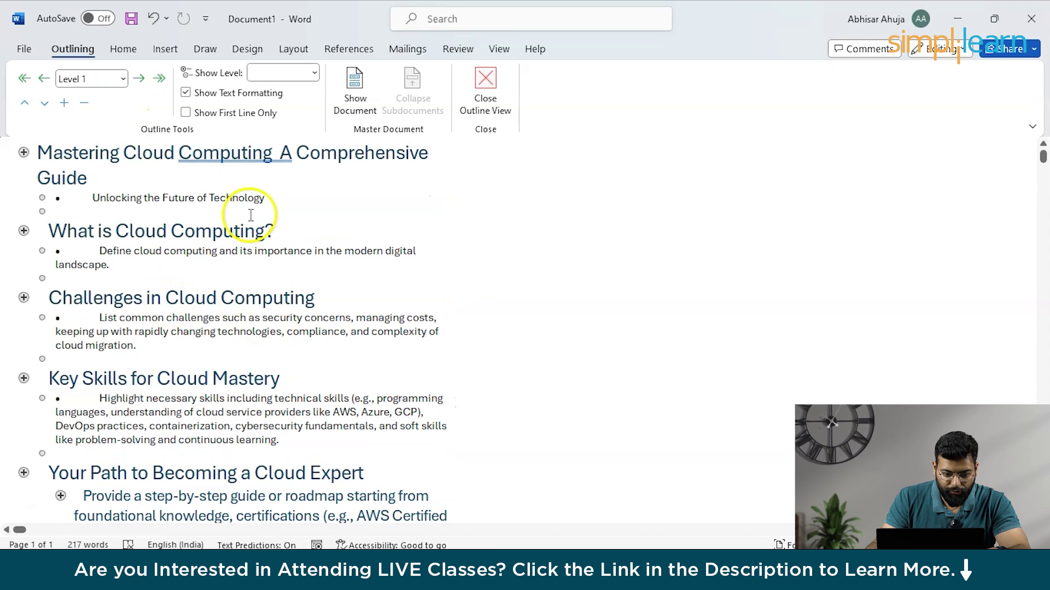
pyautogui.moveTo(275, 198); pyautogui.dragTo(44, 197)
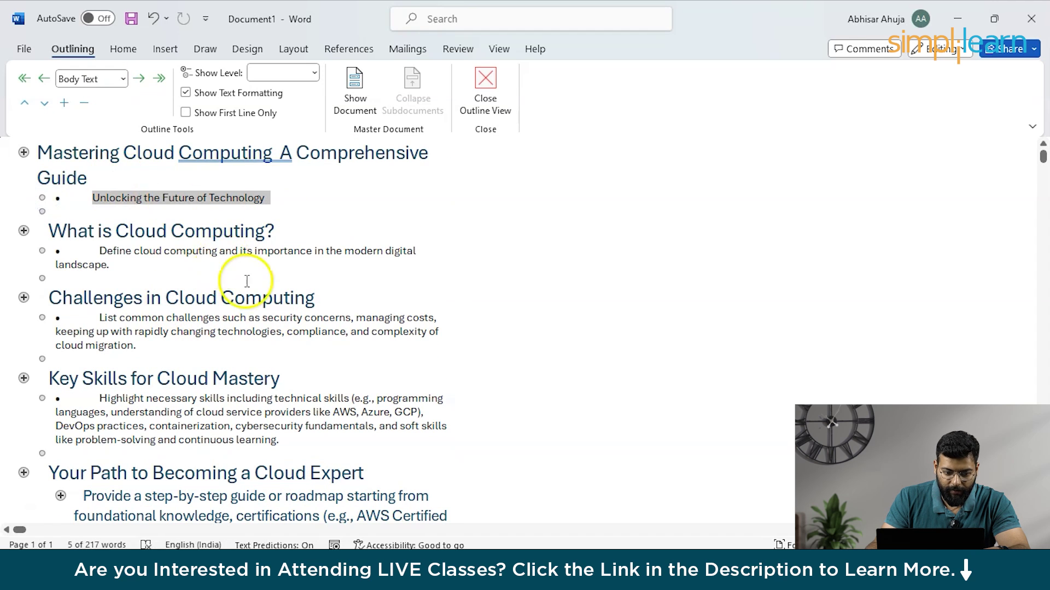
pyautogui.keyDown('ctrl'); pyautogui.click(100, 264); pyautogui.keyUp('ctrl')
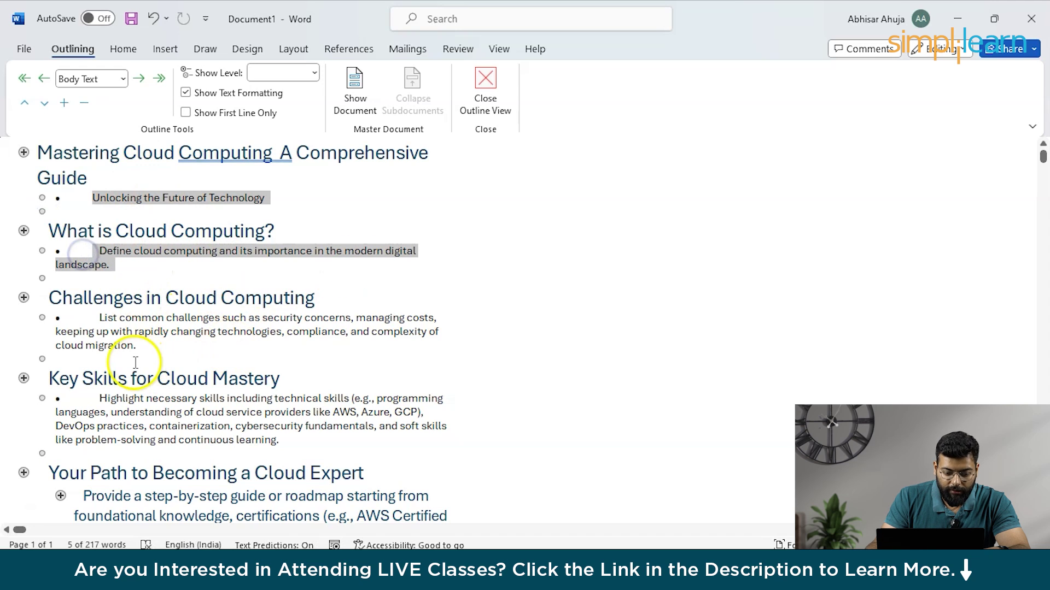
pyautogui.keyDown('ctrl'); pyautogui.click(90, 319); pyautogui.keyUp('ctrl')
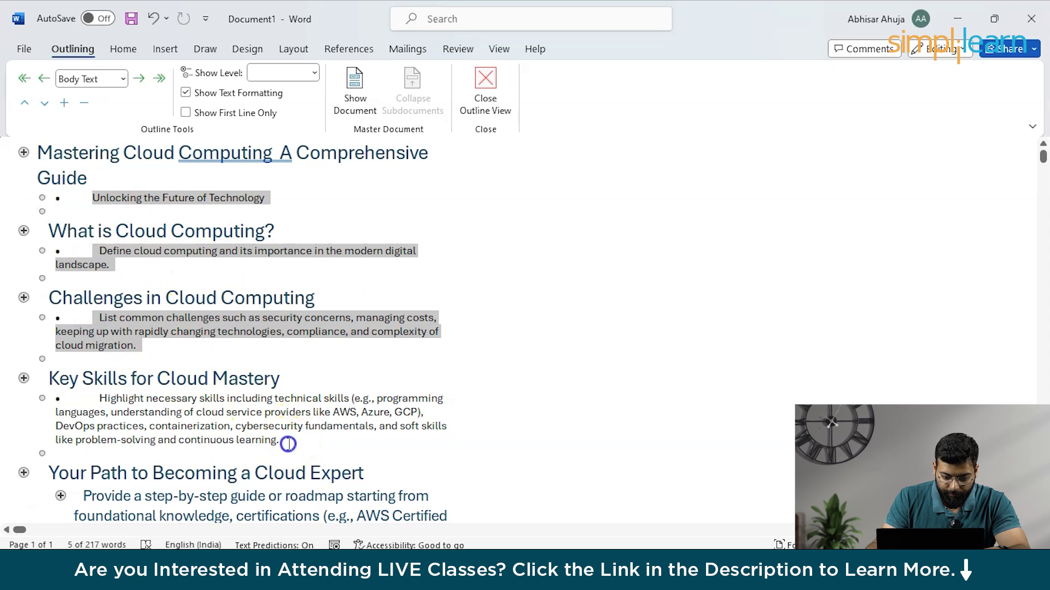
pyautogui.keyDown('ctrl'); pyautogui.click(83, 401); pyautogui.keyUp('ctrl')
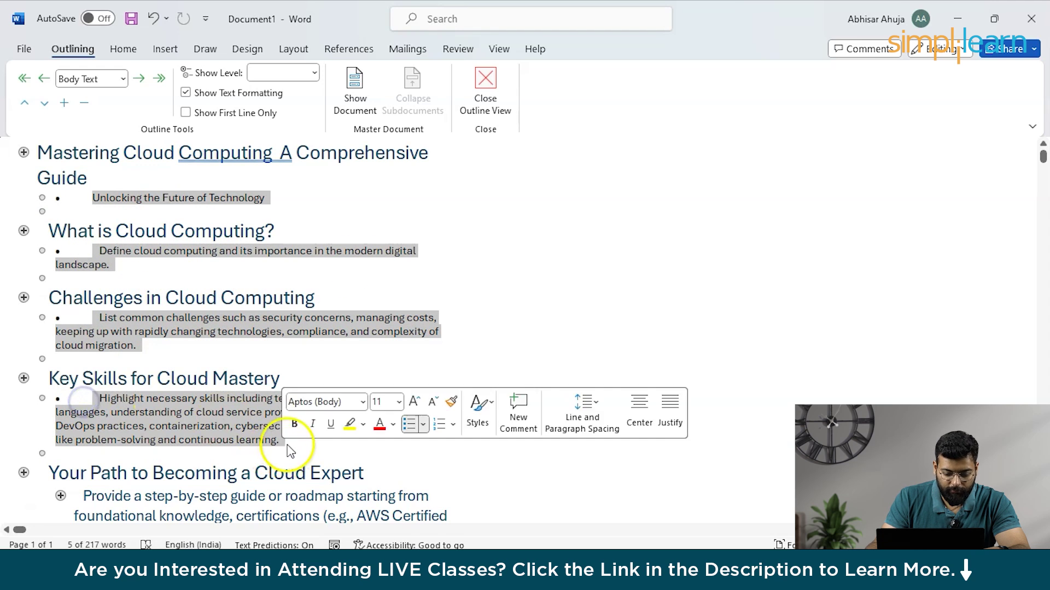
pyautogui.scroll(-2, 284, 435)
pyautogui.click(90, 78)
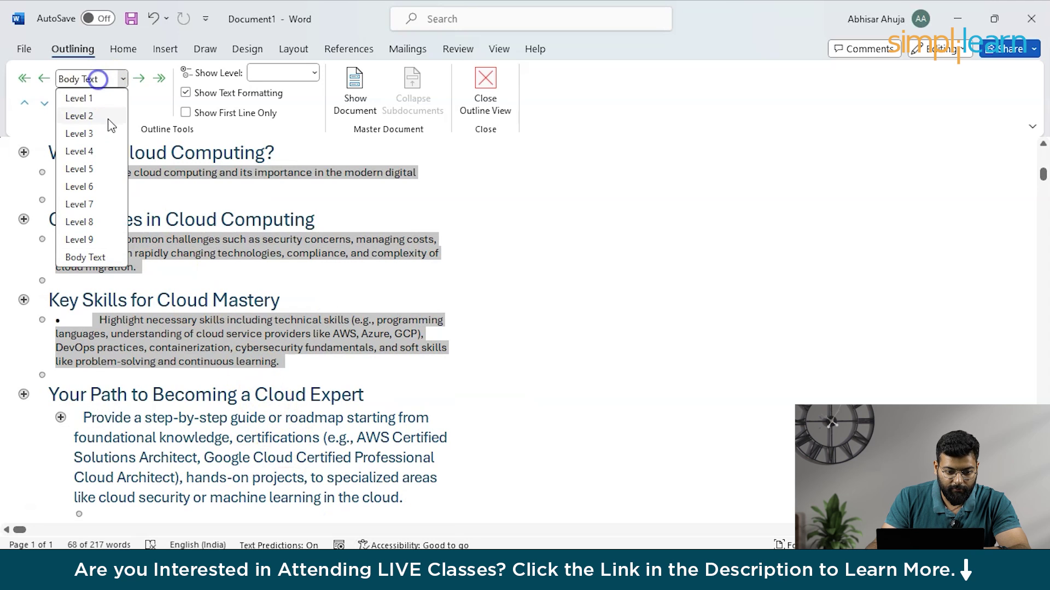
pyautogui.click(108, 116)
pyautogui.scroll(2, 218, 283)
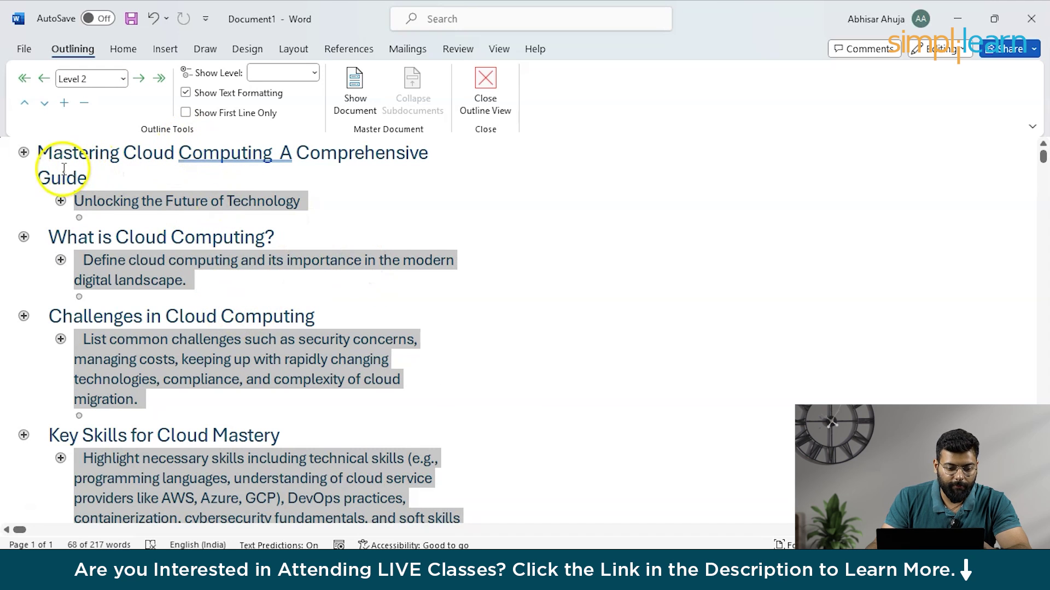
pyautogui.click(141, 178)
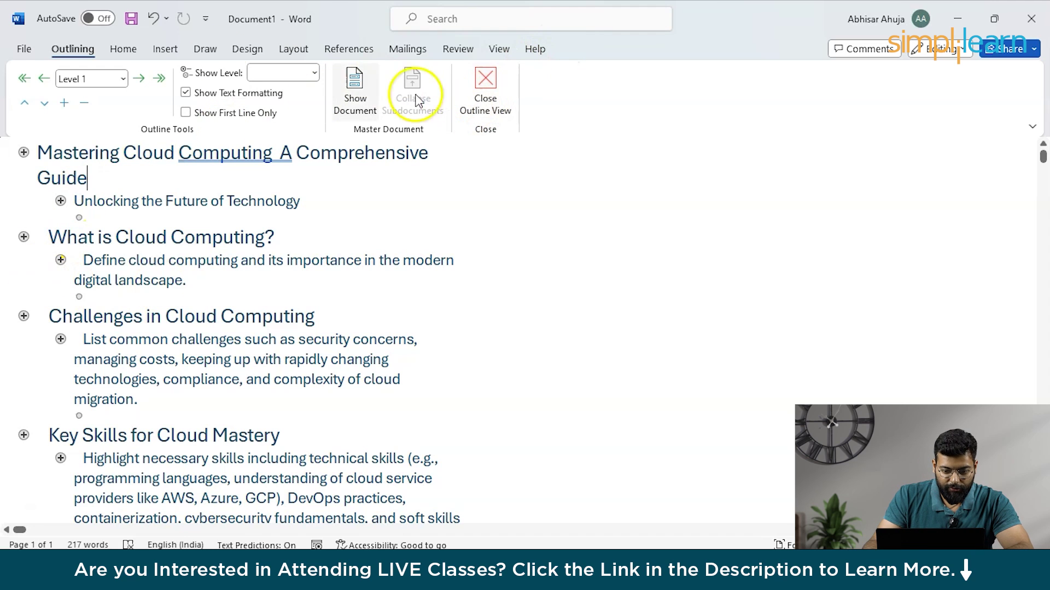
# - Show the cloud computing document in Word's Outline view
pyautogui.click(484, 92)
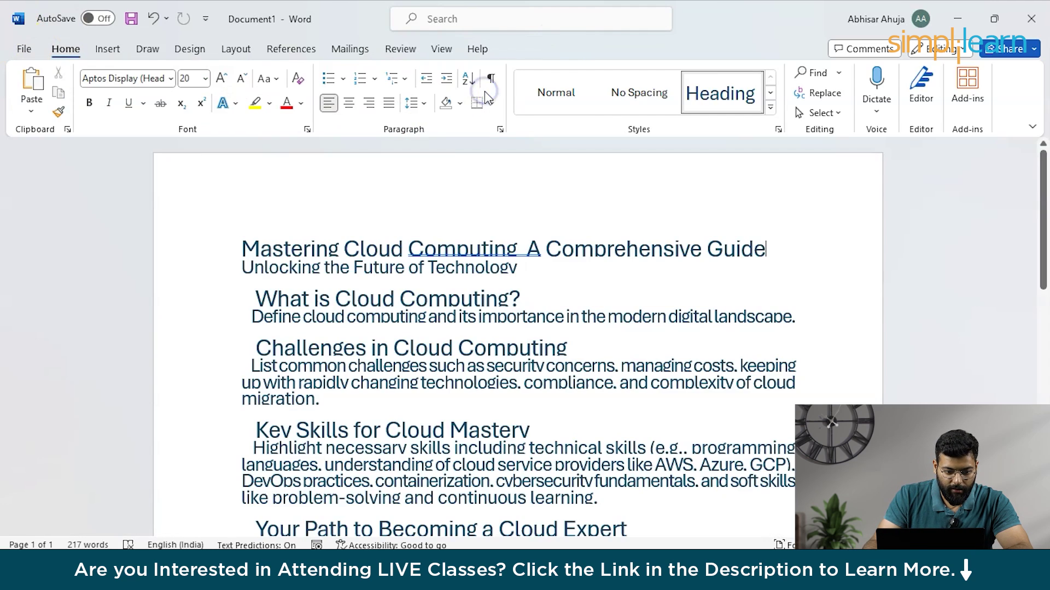
pyautogui.click(442, 49)
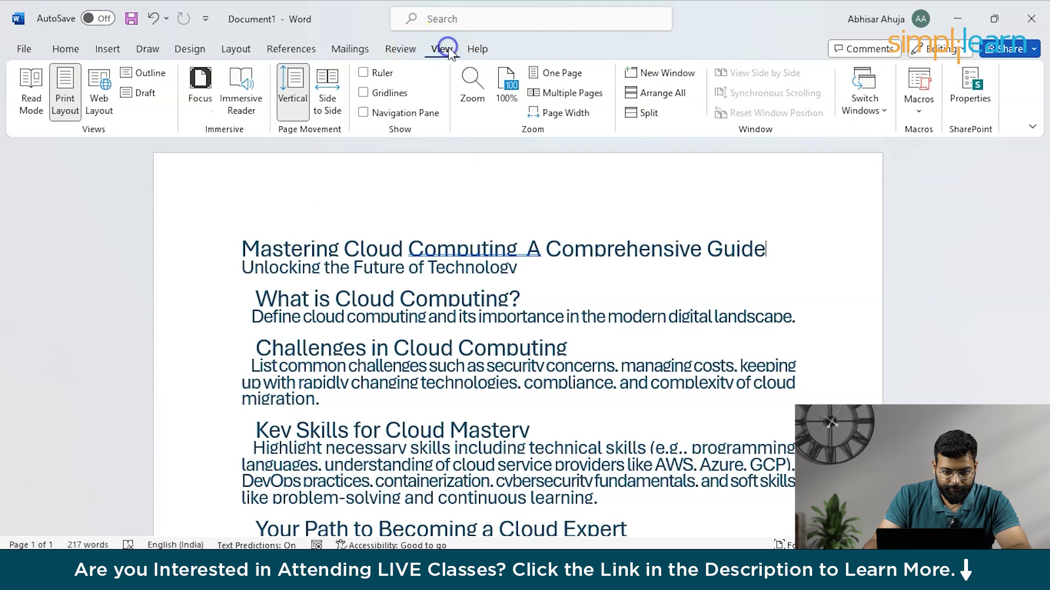
pyautogui.click(143, 74)
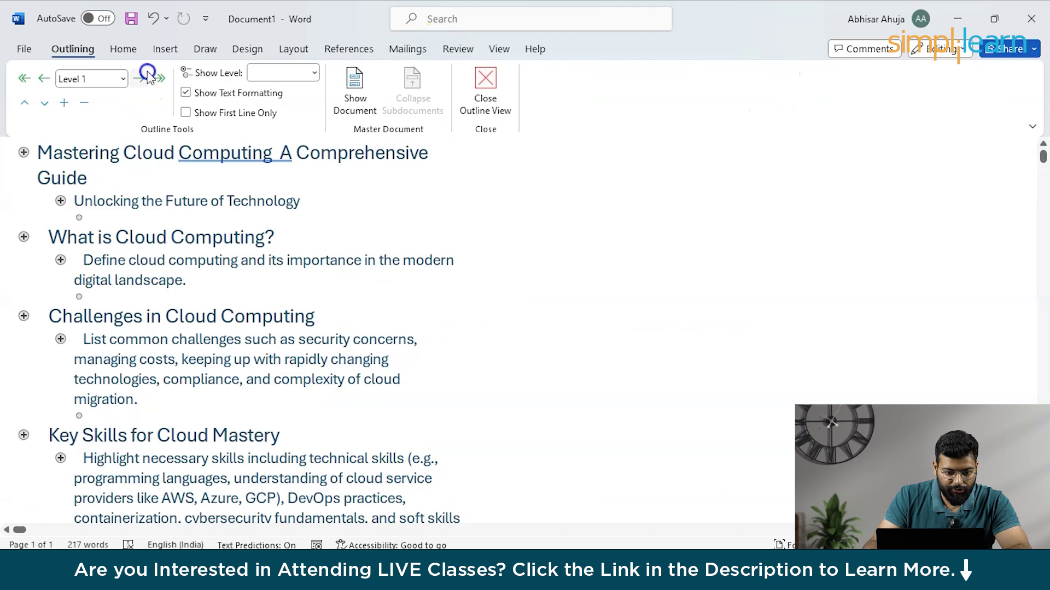
# - Save the outline document to the Desktop as 'ppa'
pyautogui.click(24, 48)
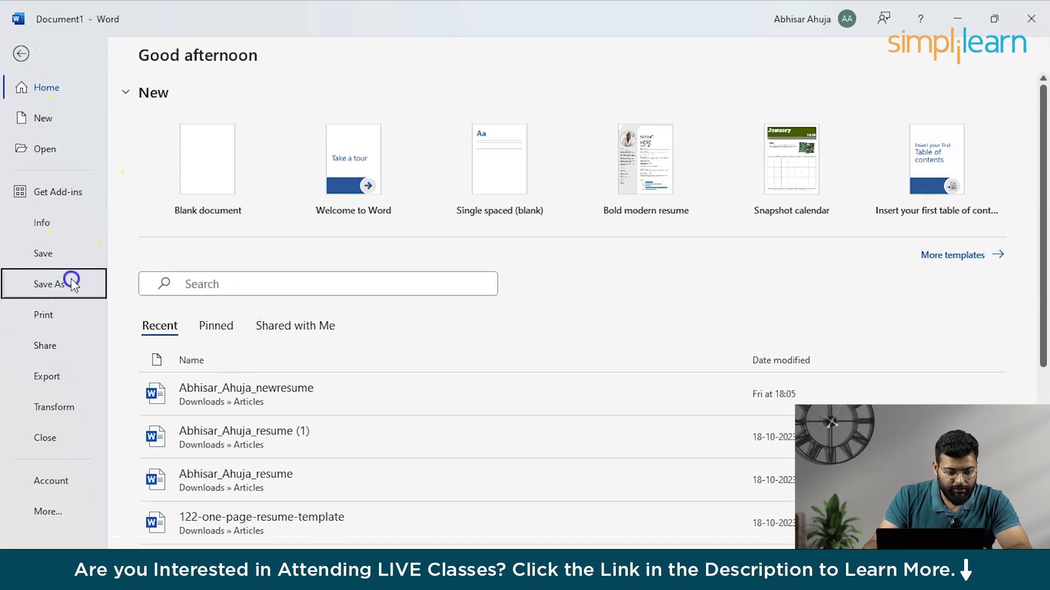
pyautogui.click(50, 284)
pyautogui.click(240, 160)
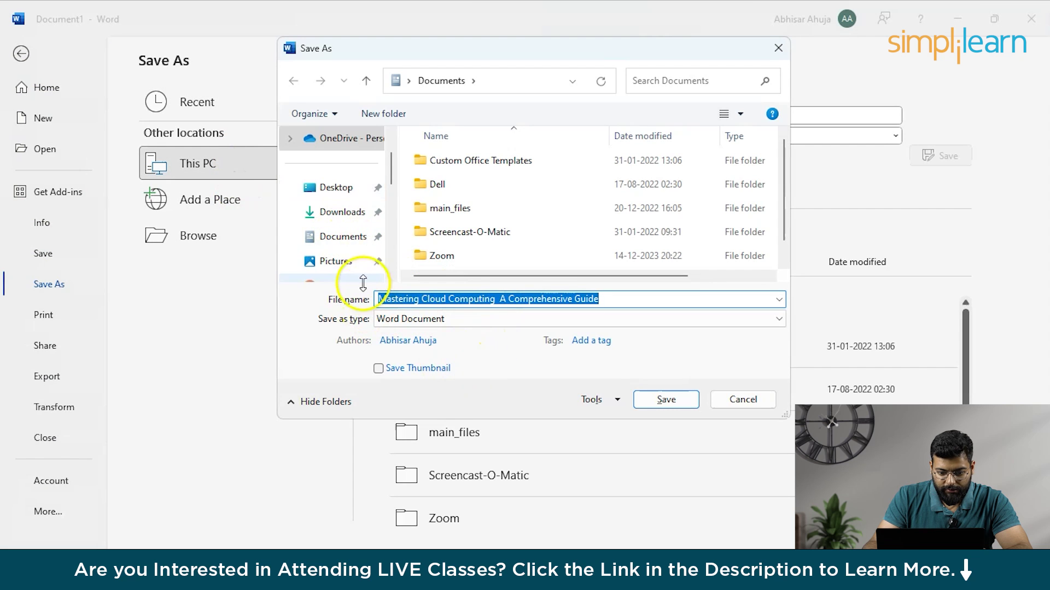
pyautogui.scroll(-10, 356, 230)
pyautogui.moveTo(391, 255); pyautogui.dragTo(390, 234)
pyautogui.click(356, 211)
pyautogui.scroll(5, 355, 211)
pyautogui.click(335, 241)
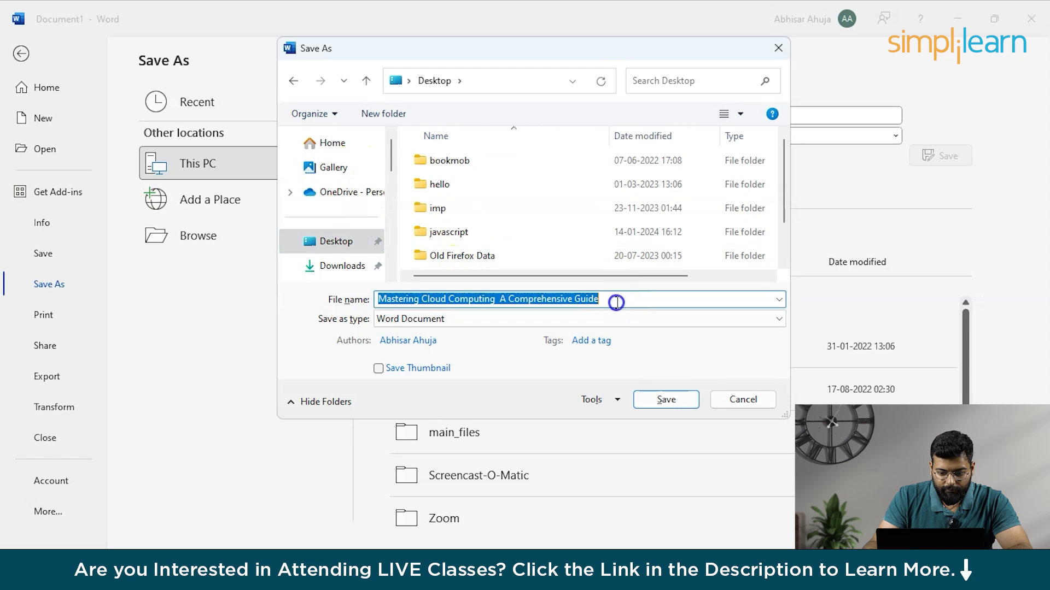
pyautogui.press('BackSpace')
pyautogui.write('ppa')
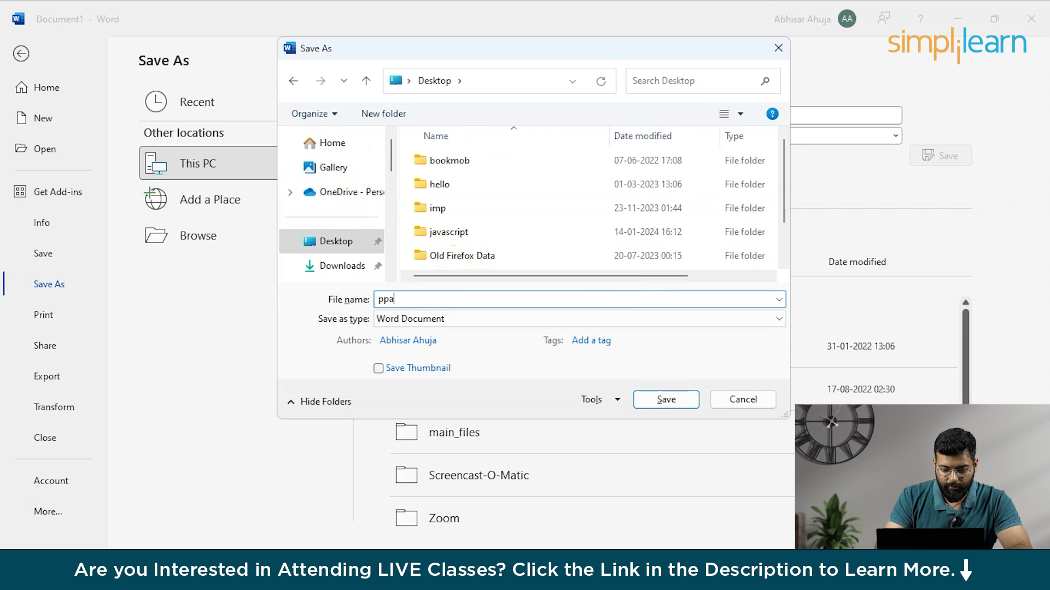
pyautogui.click(666, 400)
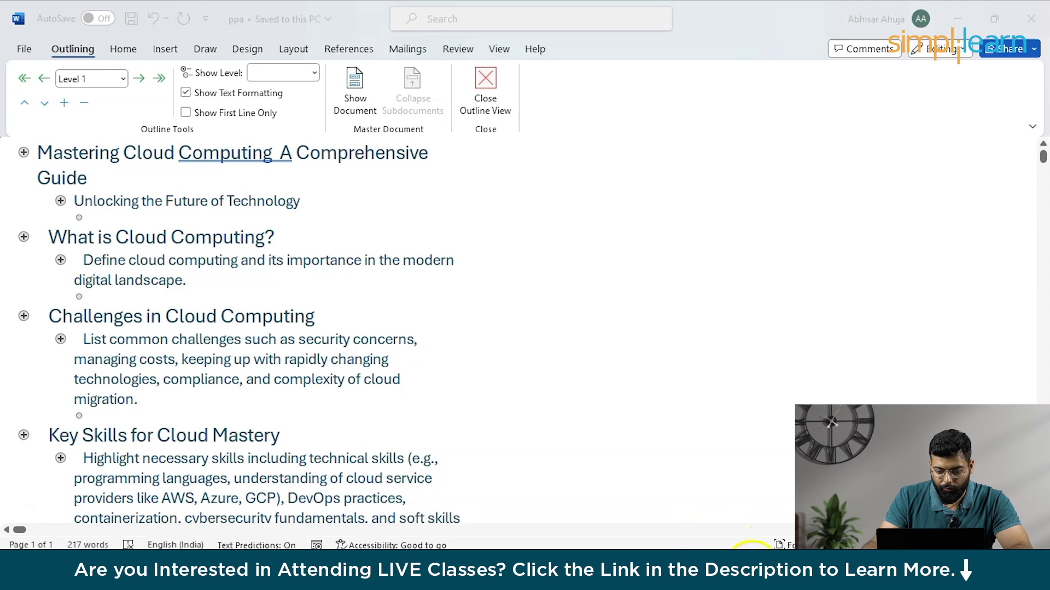
# - Create a new blank presentation in PowerPoint
pyautogui.click(456, 503)
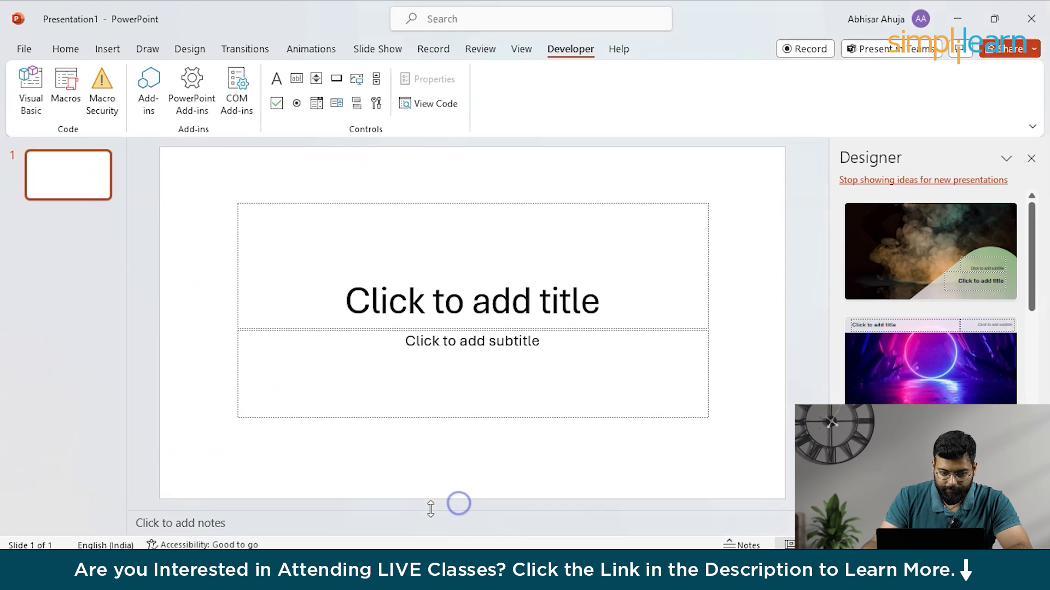
pyautogui.click(9, 52)
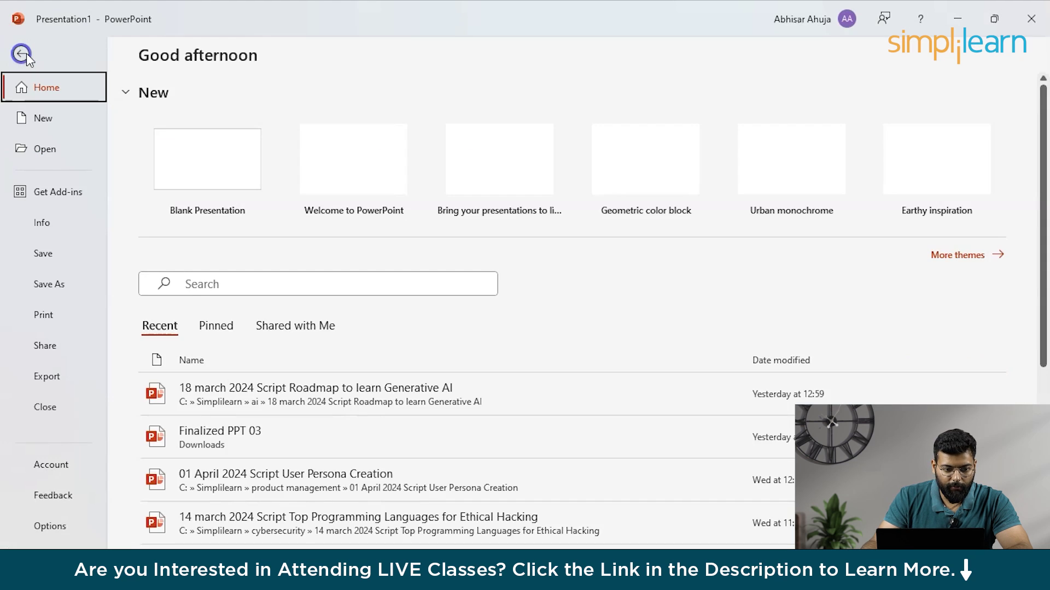
pyautogui.click(198, 161)
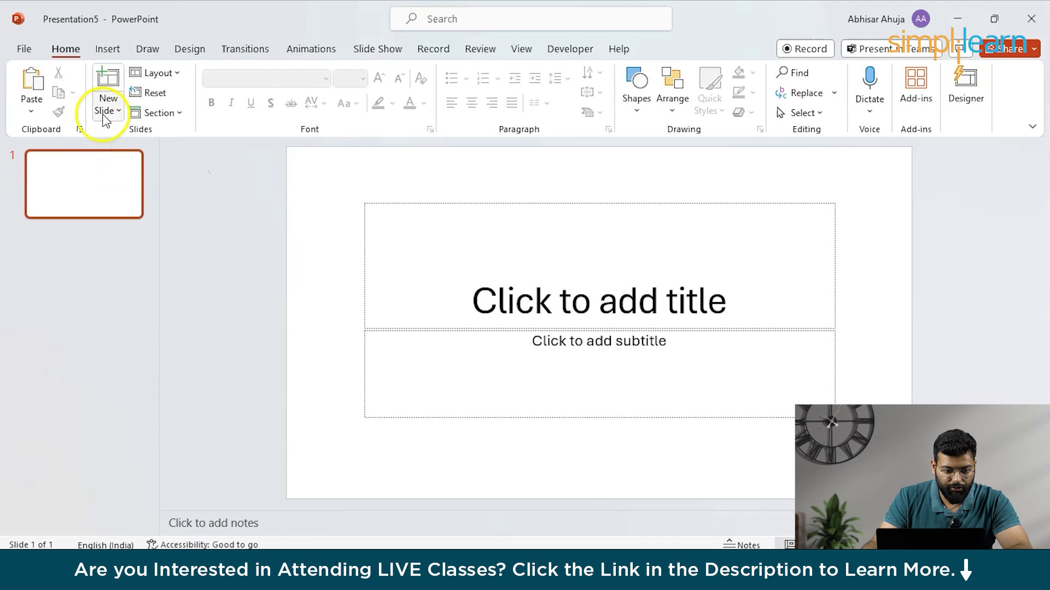
# - Try inserting Slides from Outline using ppa on the Desktop, then dismiss the file-in-use error
pyautogui.click(108, 111)
pyautogui.click(108, 112)
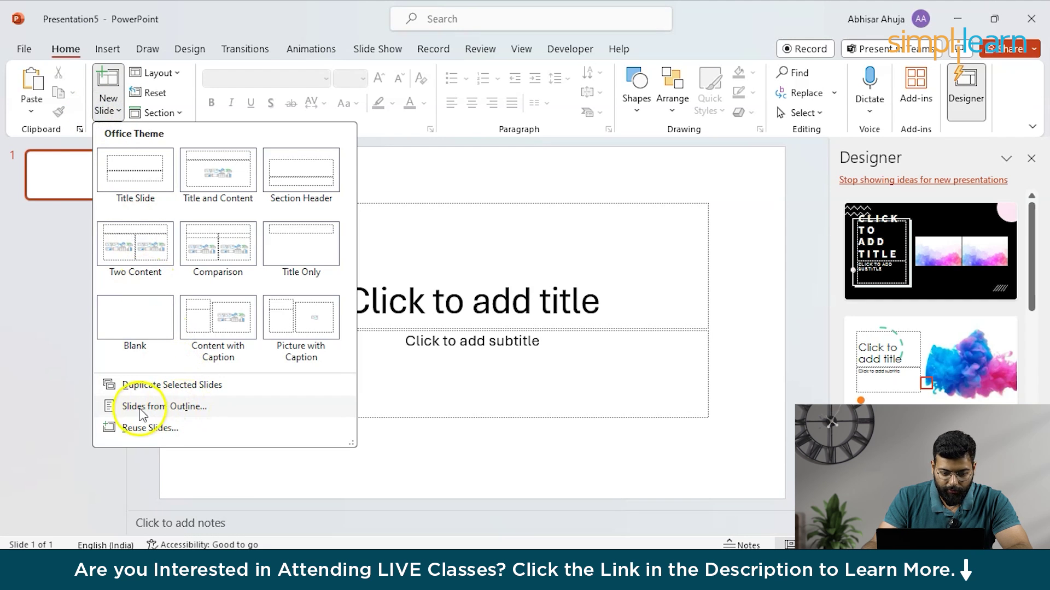
pyautogui.click(169, 408)
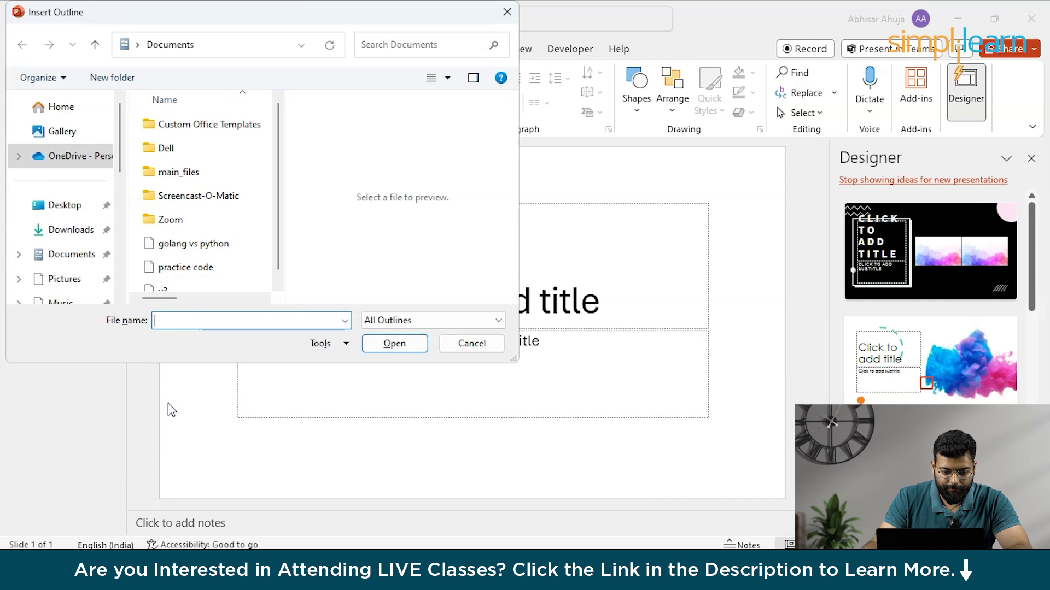
pyautogui.scroll(-1, 98, 284)
pyautogui.click(93, 150)
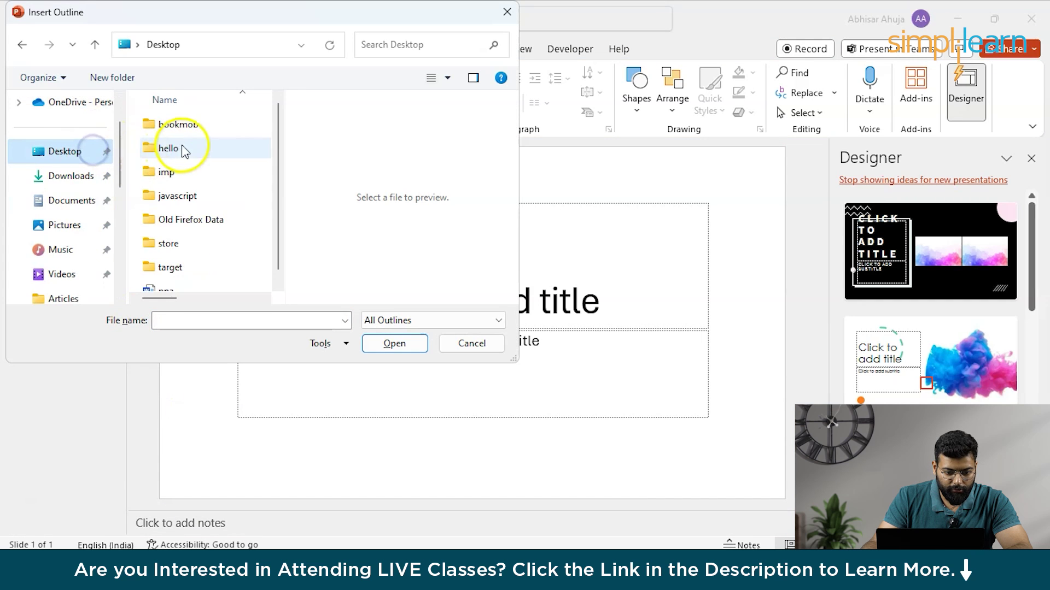
pyautogui.moveTo(278, 153); pyautogui.dragTo(279, 213)
pyautogui.click(197, 281)
pyautogui.click(363, 334)
pyautogui.click(383, 344)
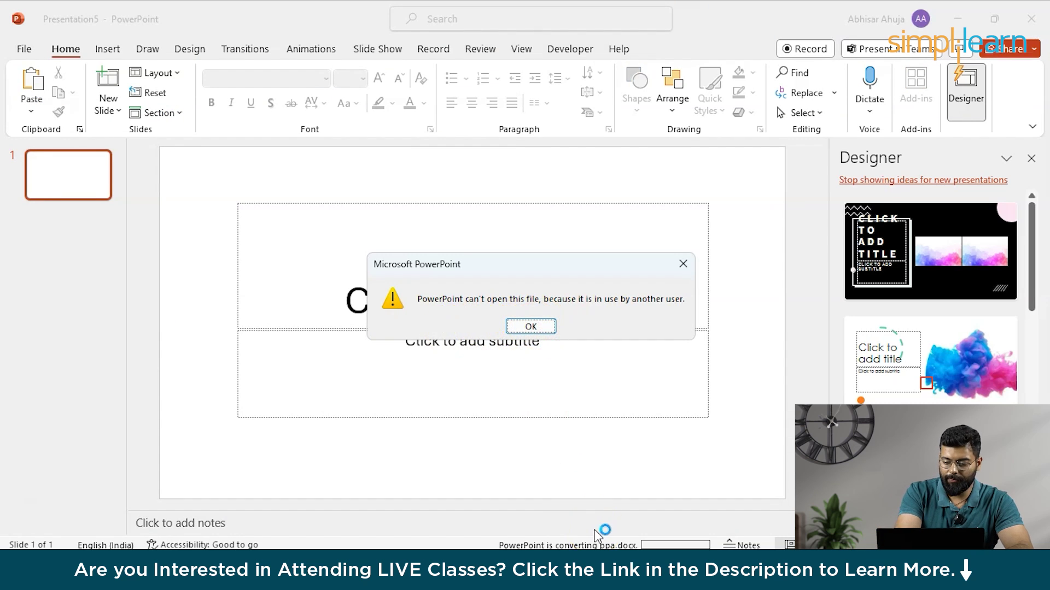
pyautogui.moveTo(746, 574)
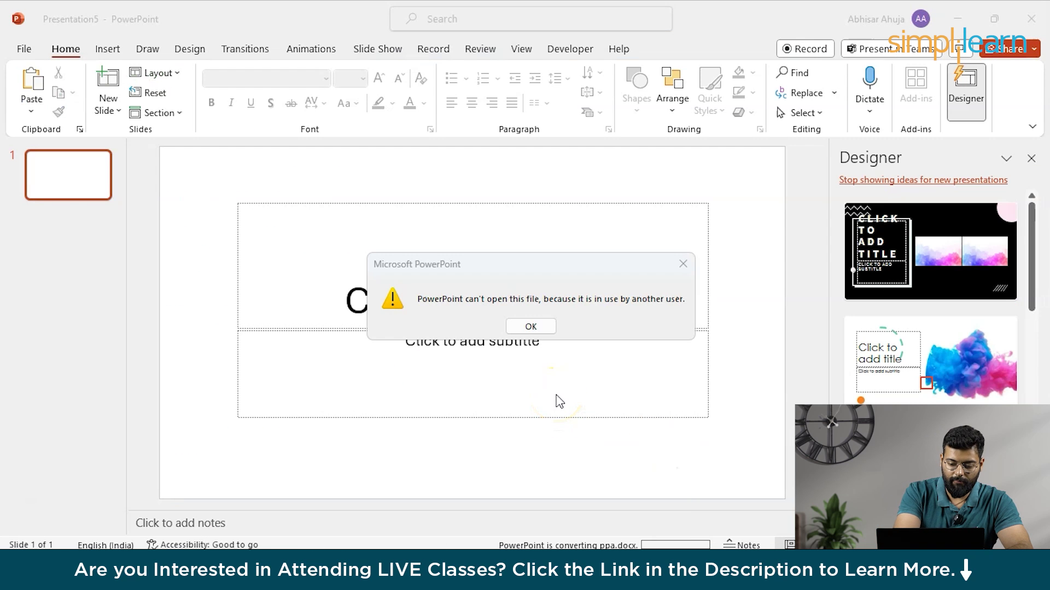
pyautogui.click(526, 326)
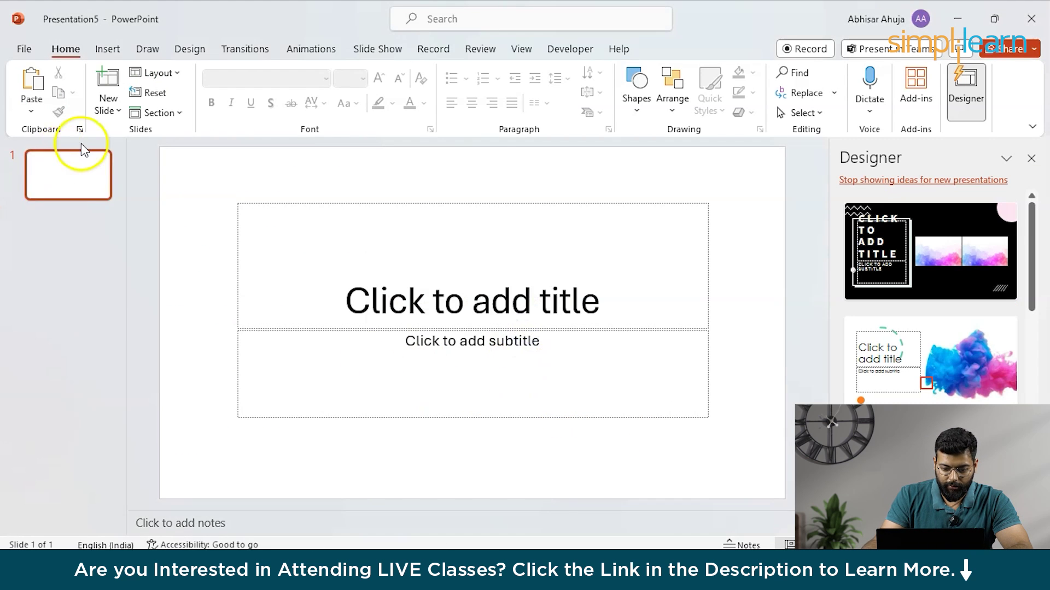
# - Retry Slides from Outline with the ppa file and insert it
pyautogui.click(107, 110)
pyautogui.click(161, 409)
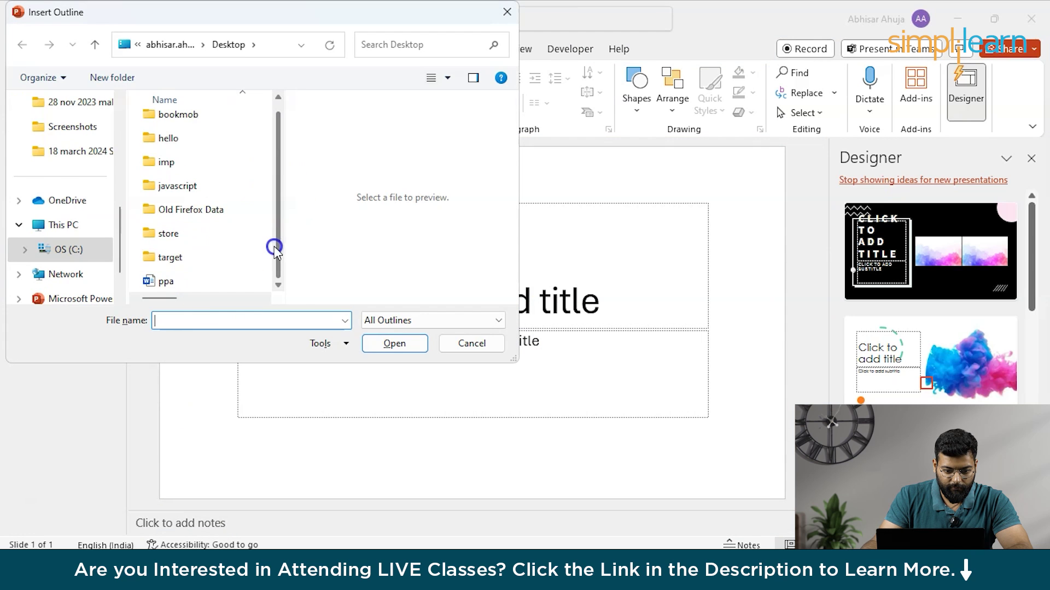
pyautogui.click(174, 282)
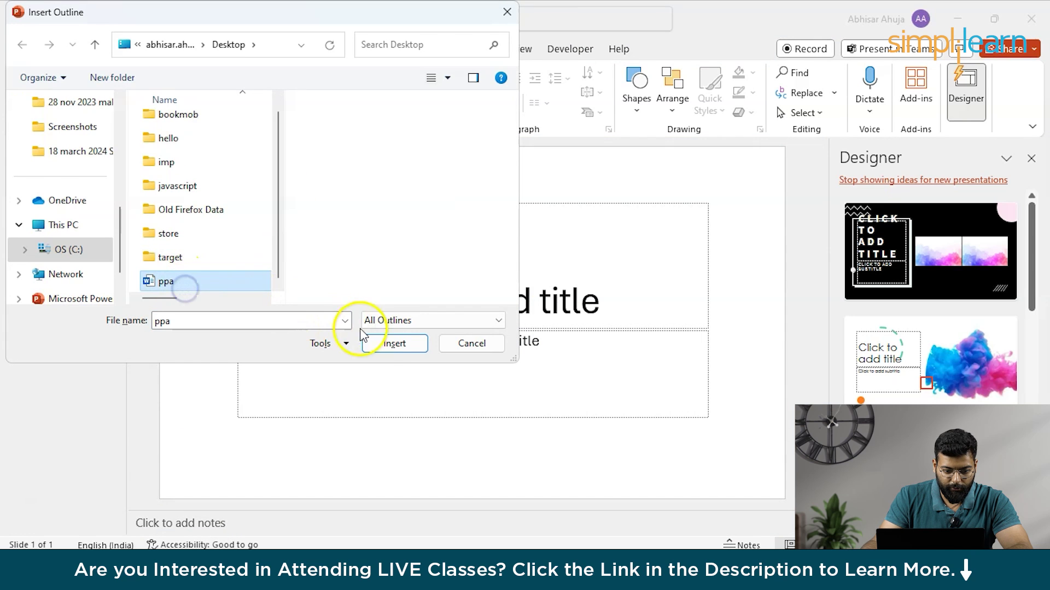
pyautogui.click(390, 345)
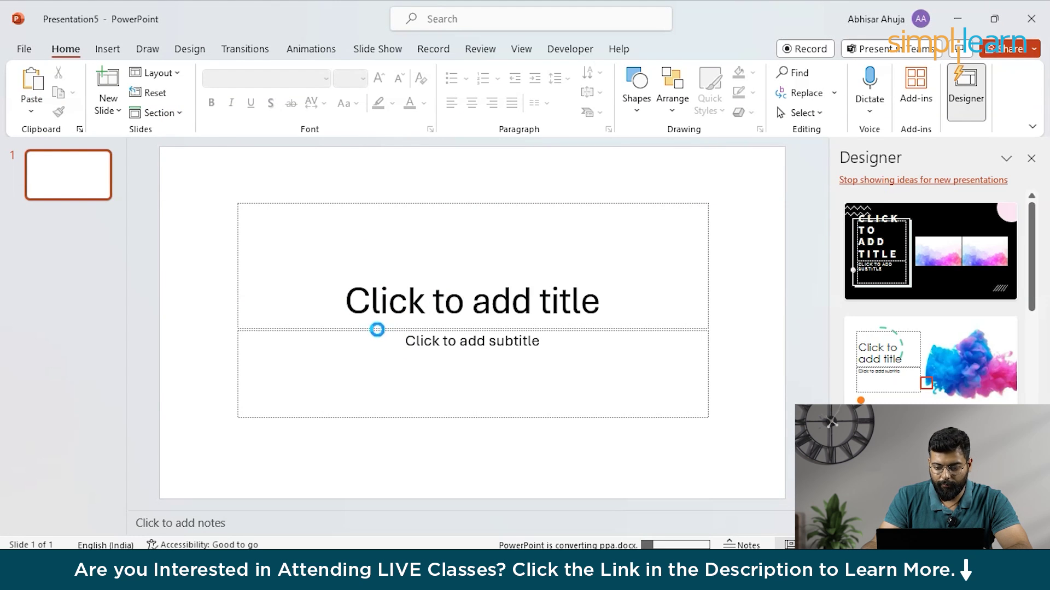
# - Review the imported slides, including the title slide, What is Cloud Computing? and Challenges in Cloud Computing
pyautogui.click(372, 324)
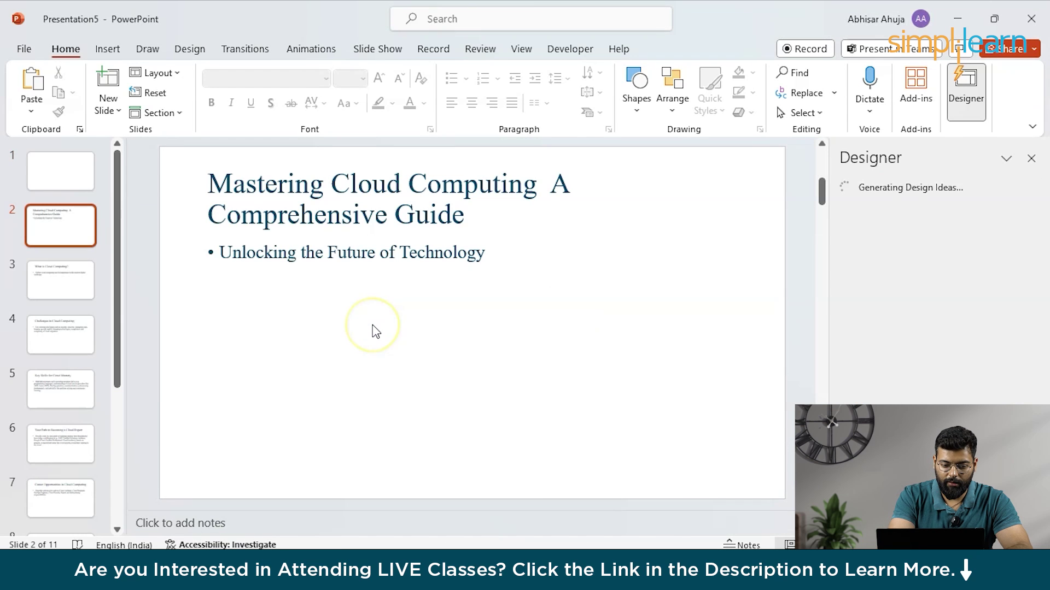
pyautogui.click(222, 282)
pyautogui.click(57, 172)
pyautogui.click(70, 228)
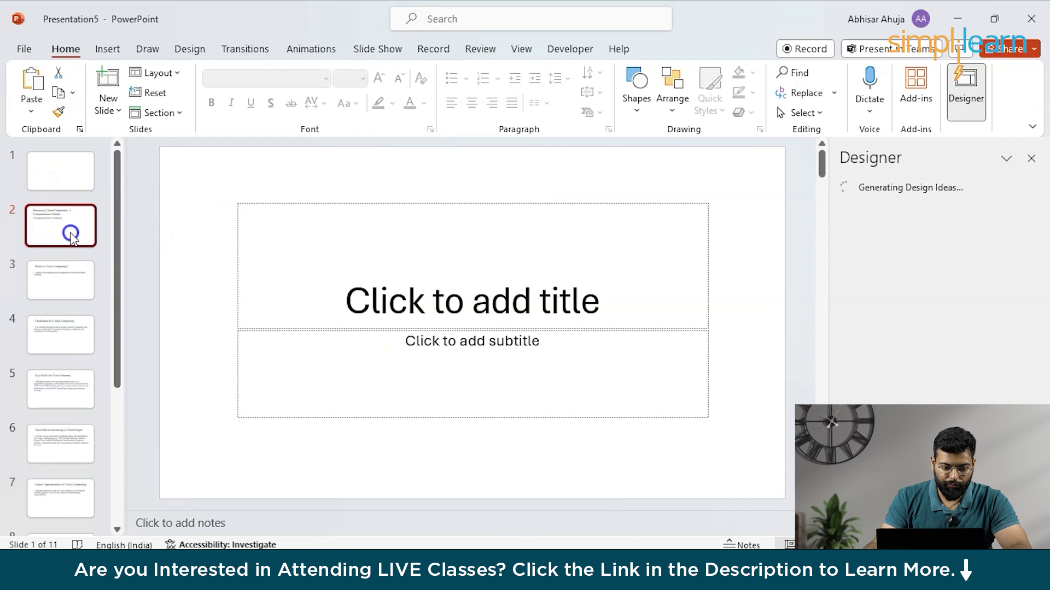
pyautogui.click(82, 290)
pyautogui.click(82, 334)
pyautogui.click(70, 236)
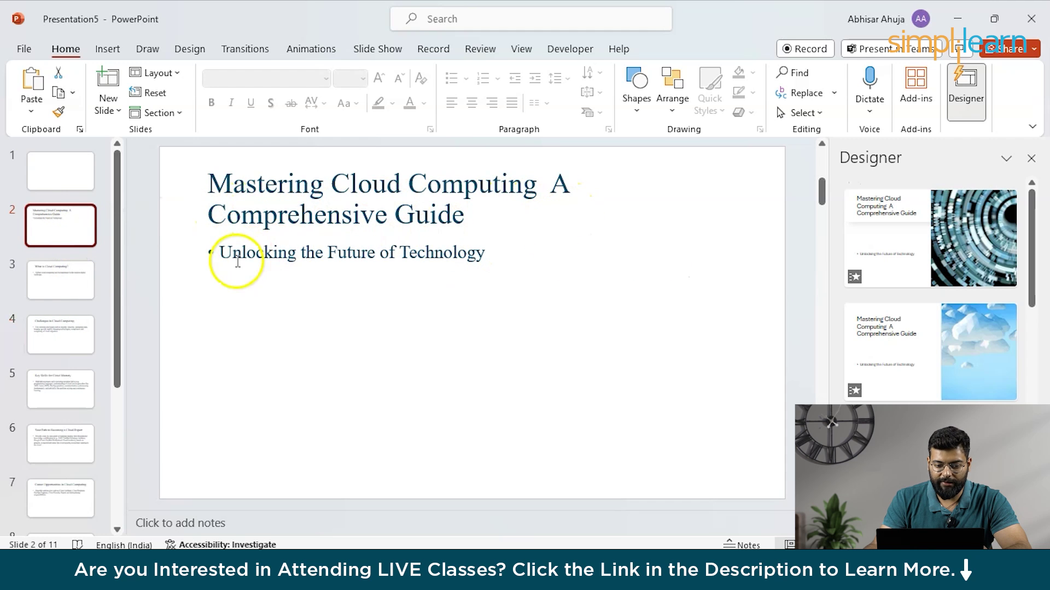
pyautogui.click(30, 292)
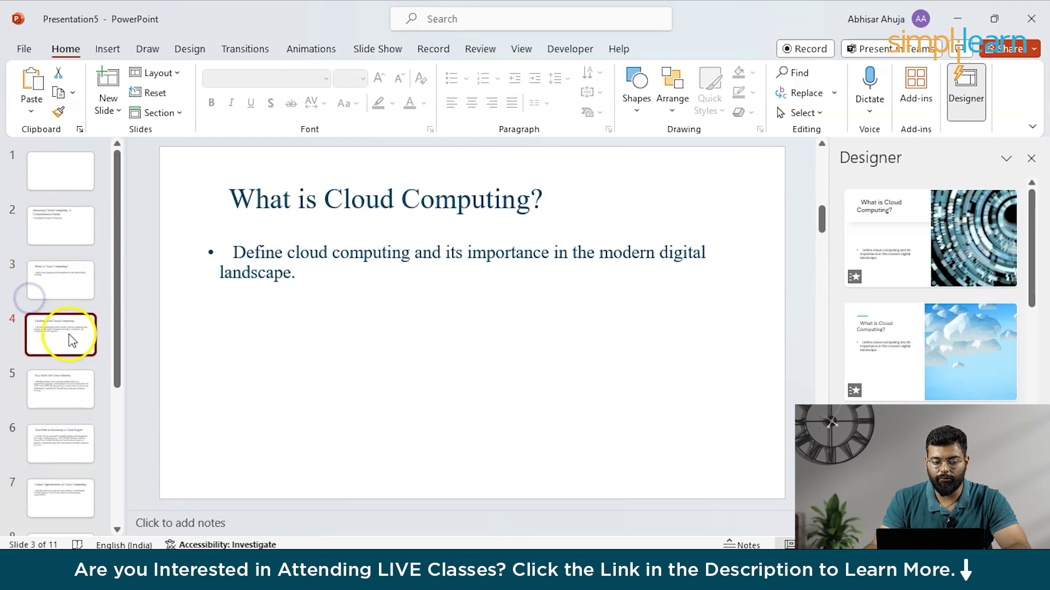
pyautogui.click(67, 336)
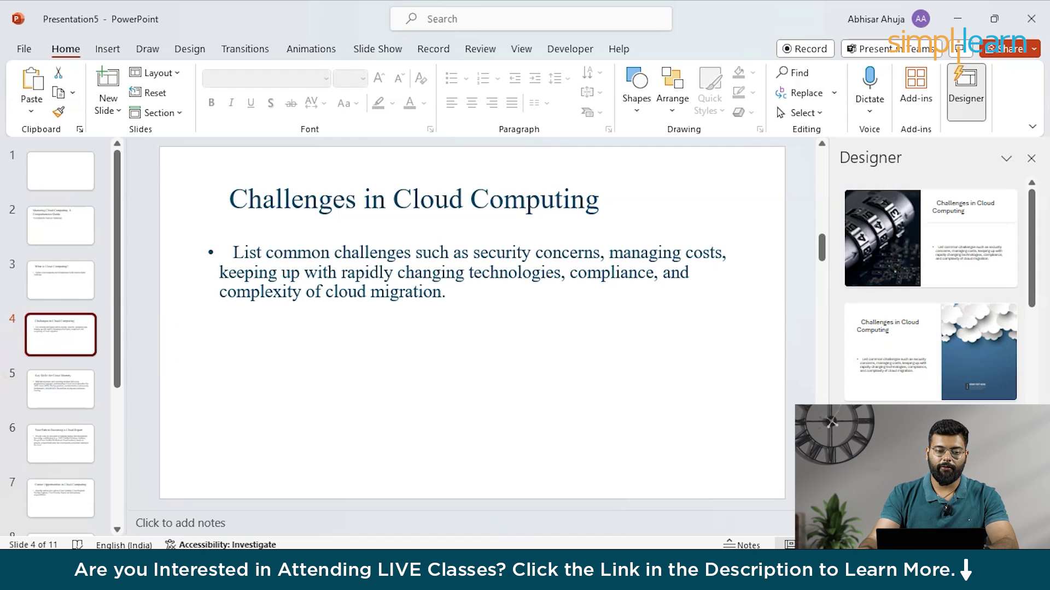
pyautogui.click(112, 110)
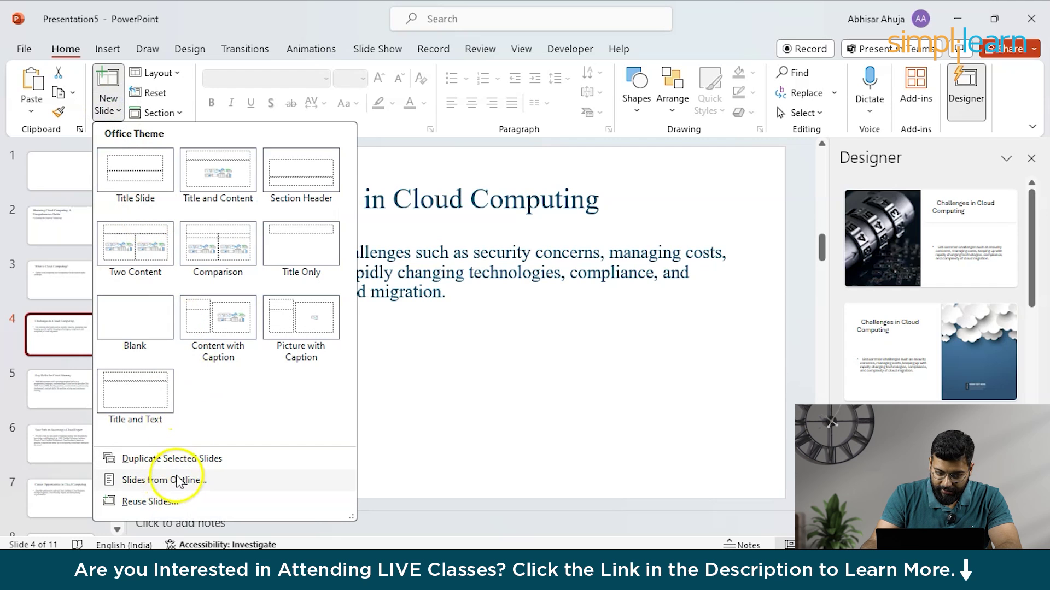
pyautogui.click(454, 405)
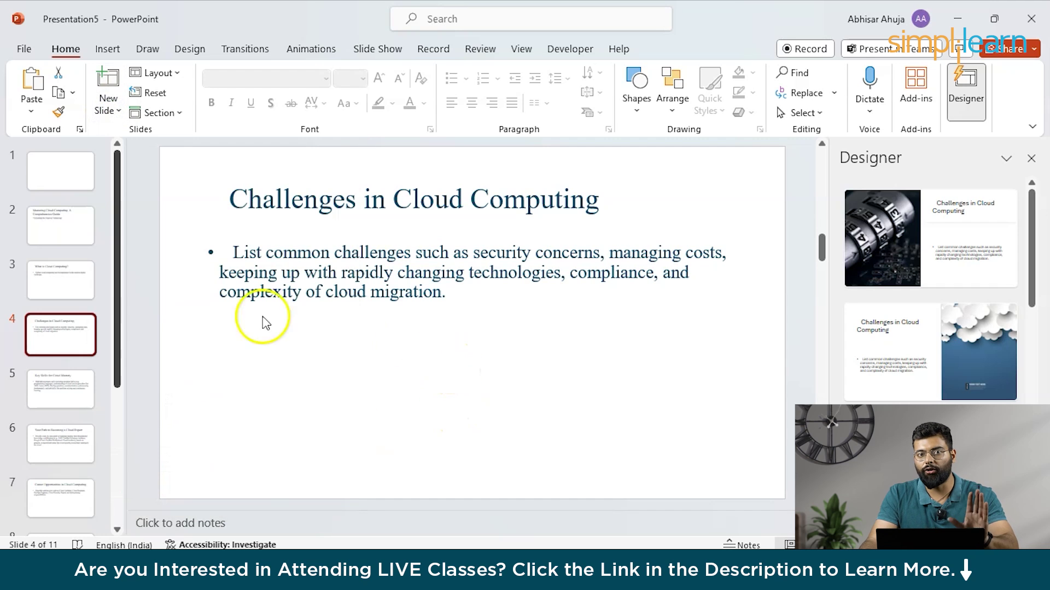
# - Apply the fourth Design theme, the light wooden-floor look with uppercase titles, to all slides
pyautogui.click(200, 49)
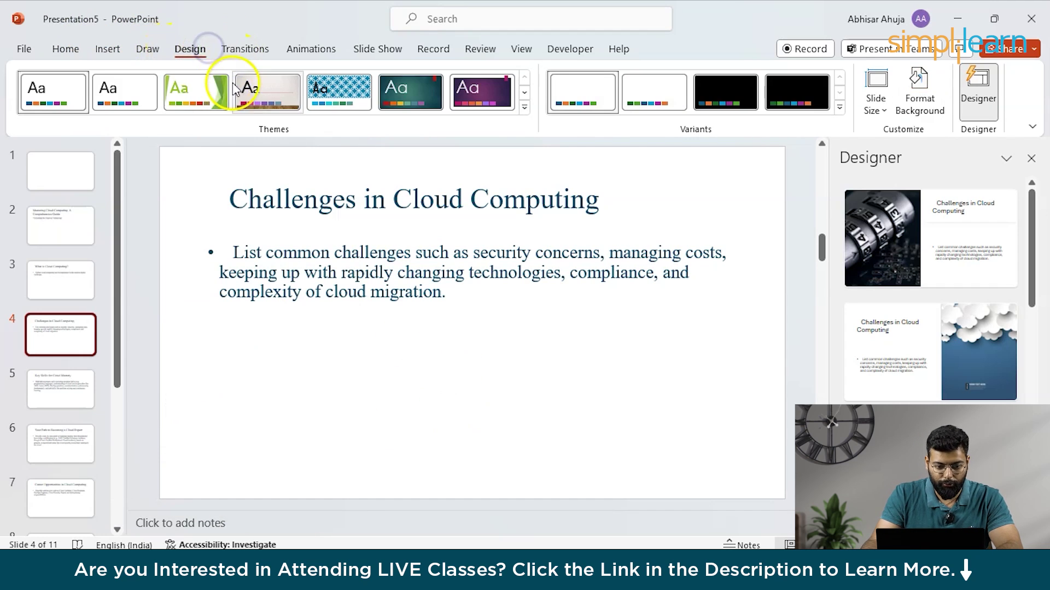
pyautogui.click(262, 93)
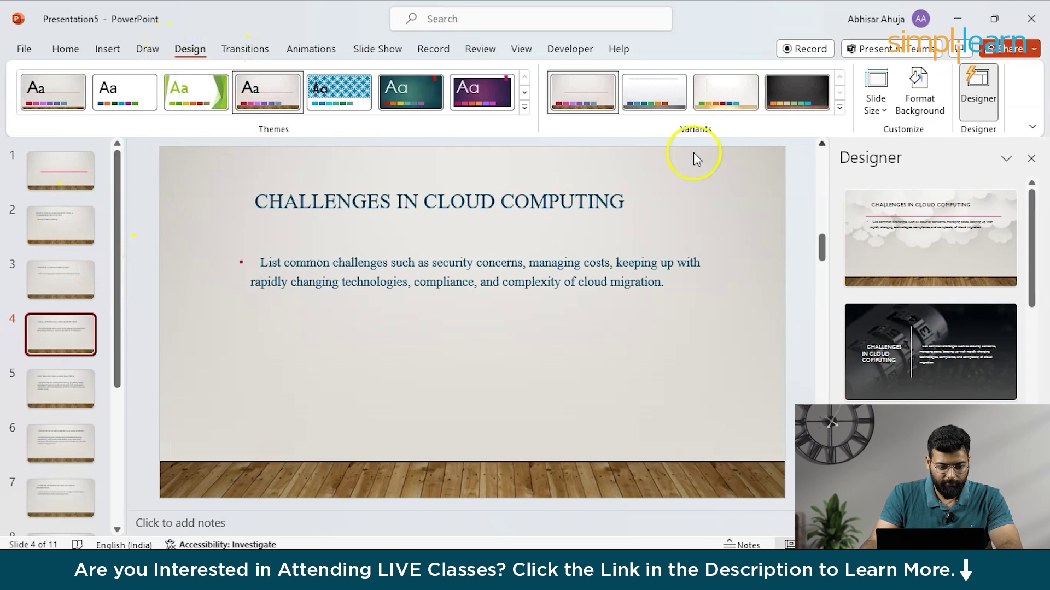
pyautogui.moveTo(118, 224); pyautogui.dragTo(139, 199)
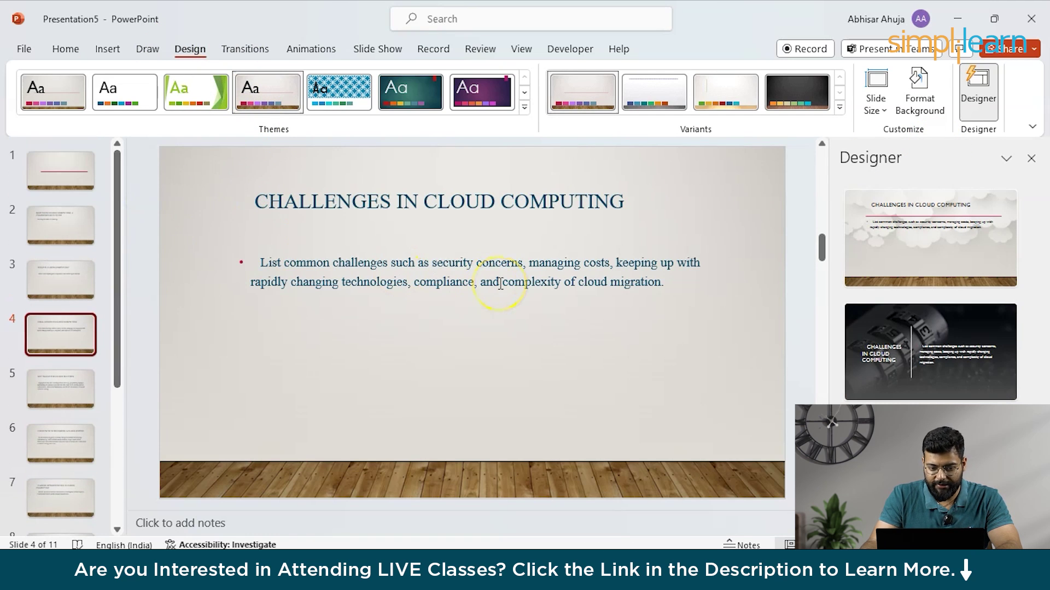